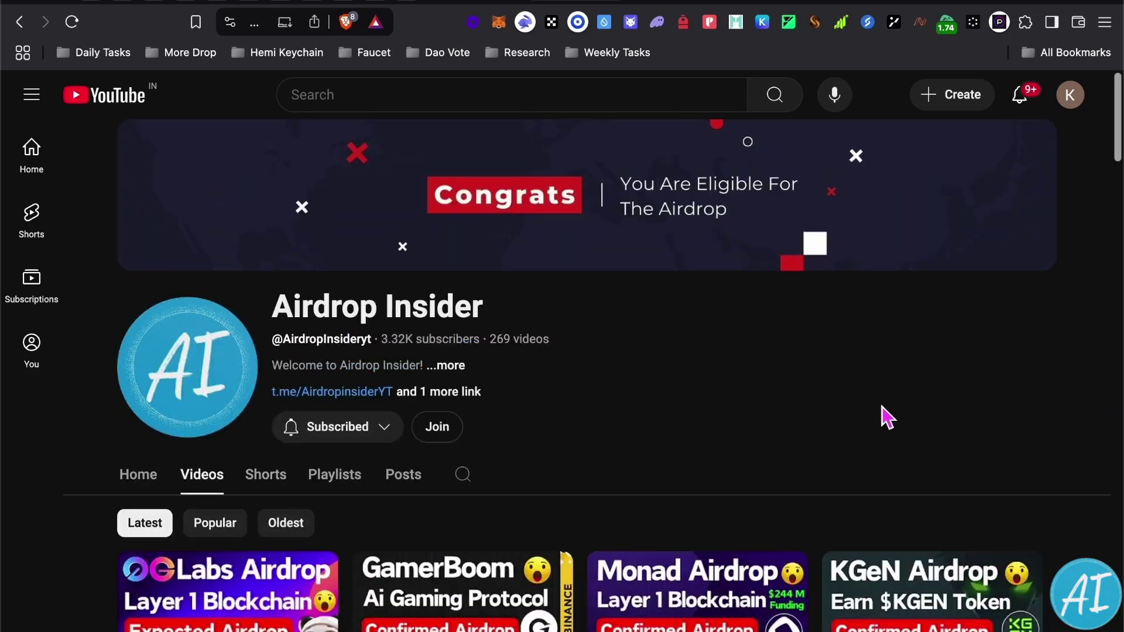
# Review the channel's Monadverse NFT mint post on Telegram and Monad's testnet announcements on X
pyautogui.scroll(-2, 733, 427)
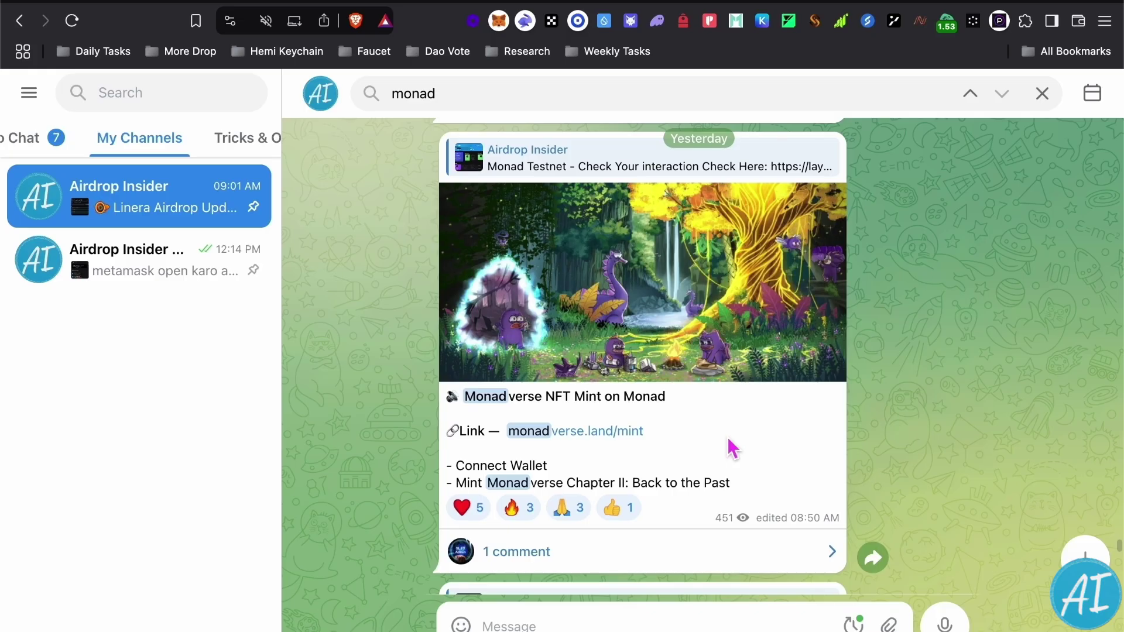
pyautogui.scroll(-1, 738, 433)
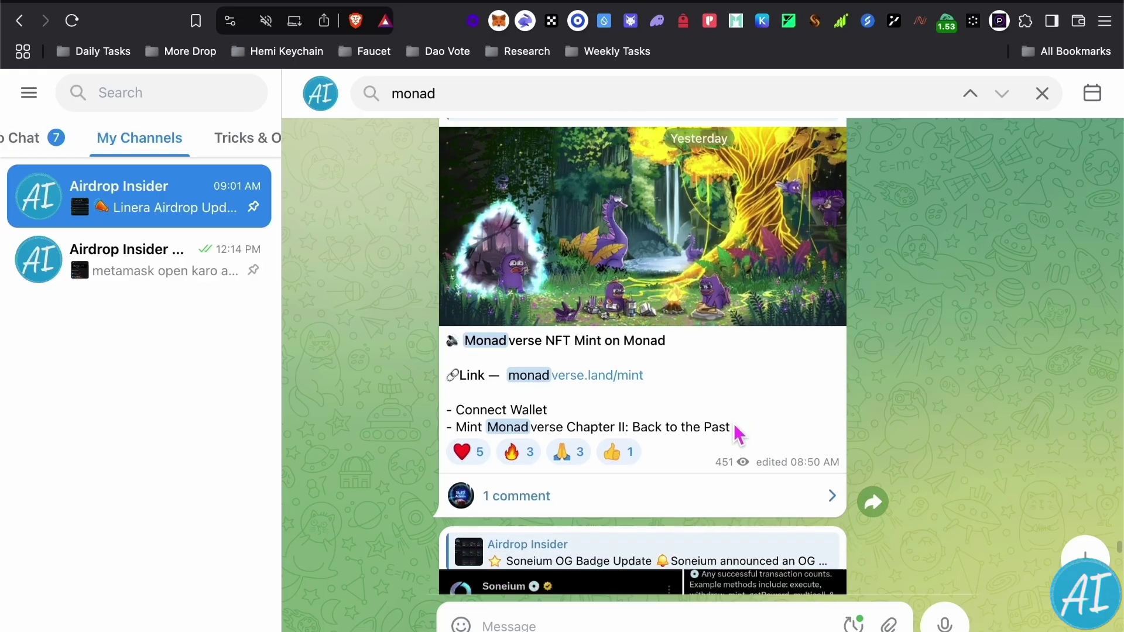
pyautogui.scroll(3, 739, 422)
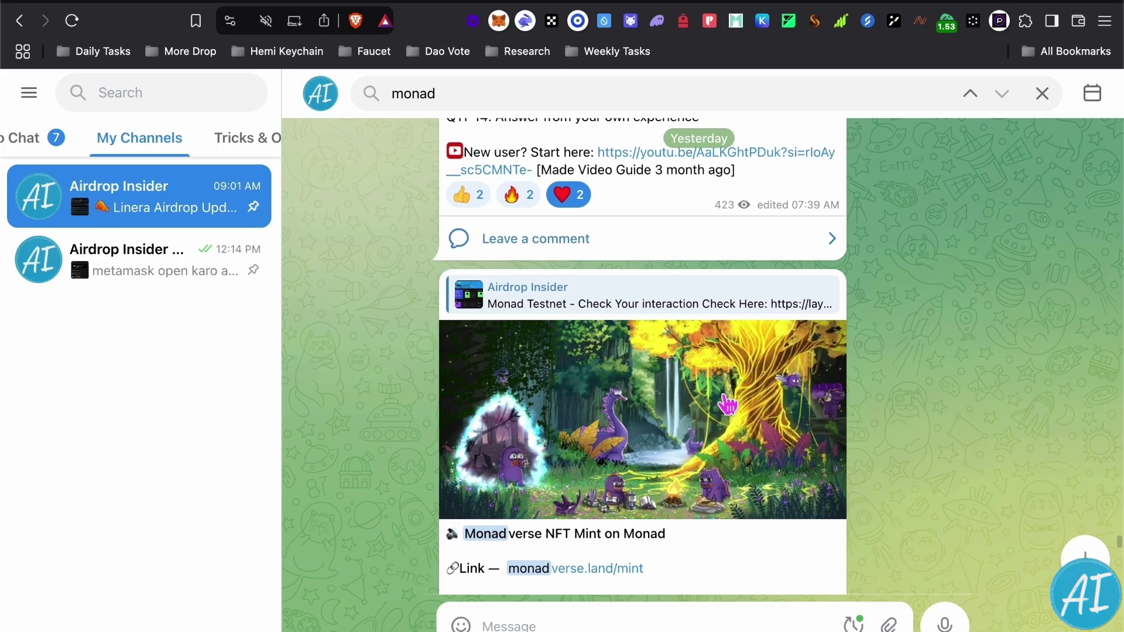
pyautogui.scroll(-2, 738, 398)
pyautogui.scroll(-2, 576, 468)
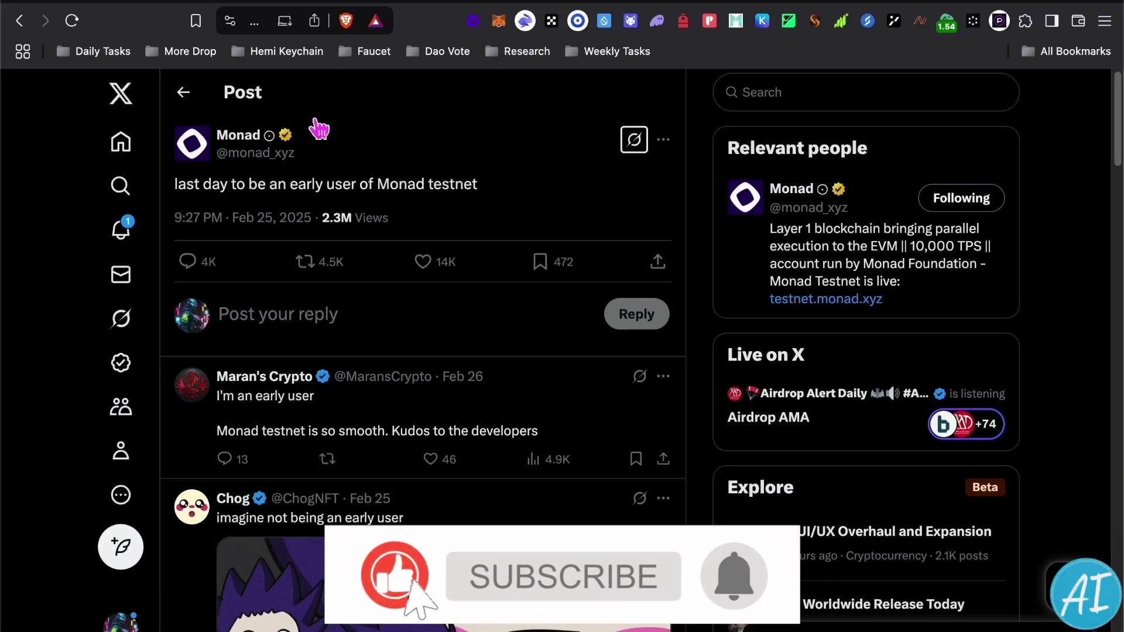
pyautogui.moveTo(302, 148)
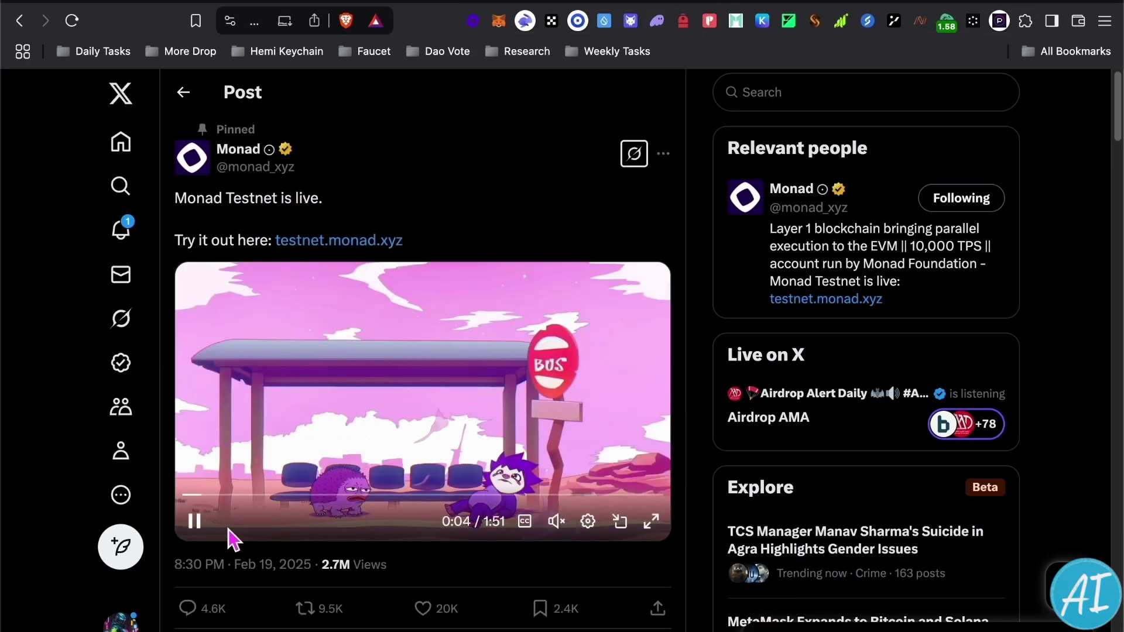
pyautogui.click(295, 495)
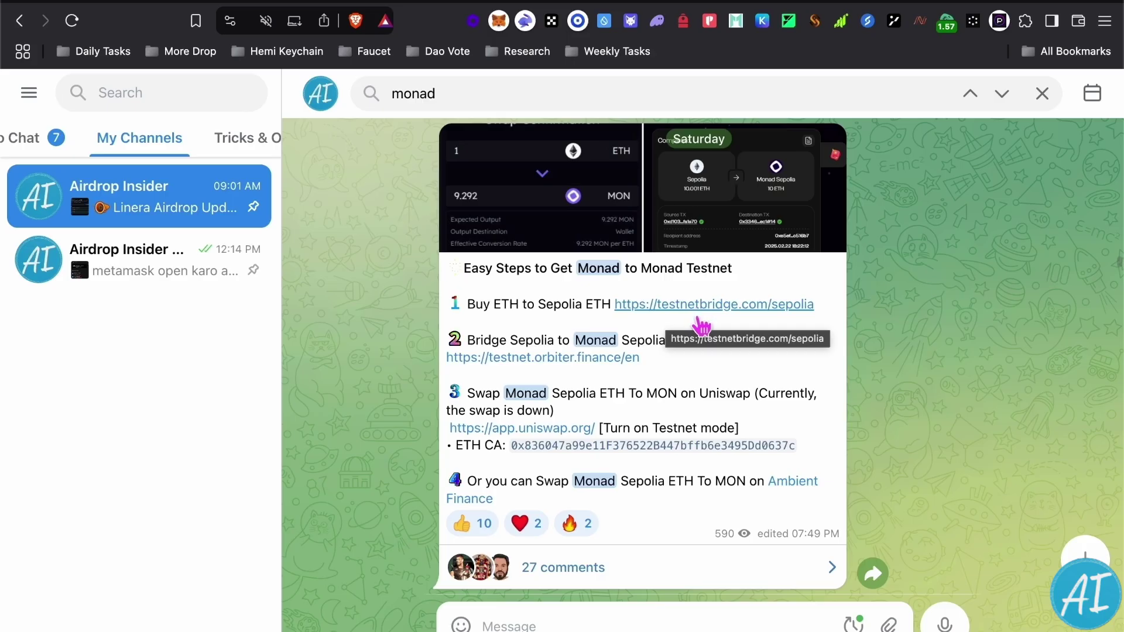
# Start another bridge on Orbiter Finance and check the chain lists for Sepolia as source and Monad Sepolia as destination
pyautogui.click(719, 310)
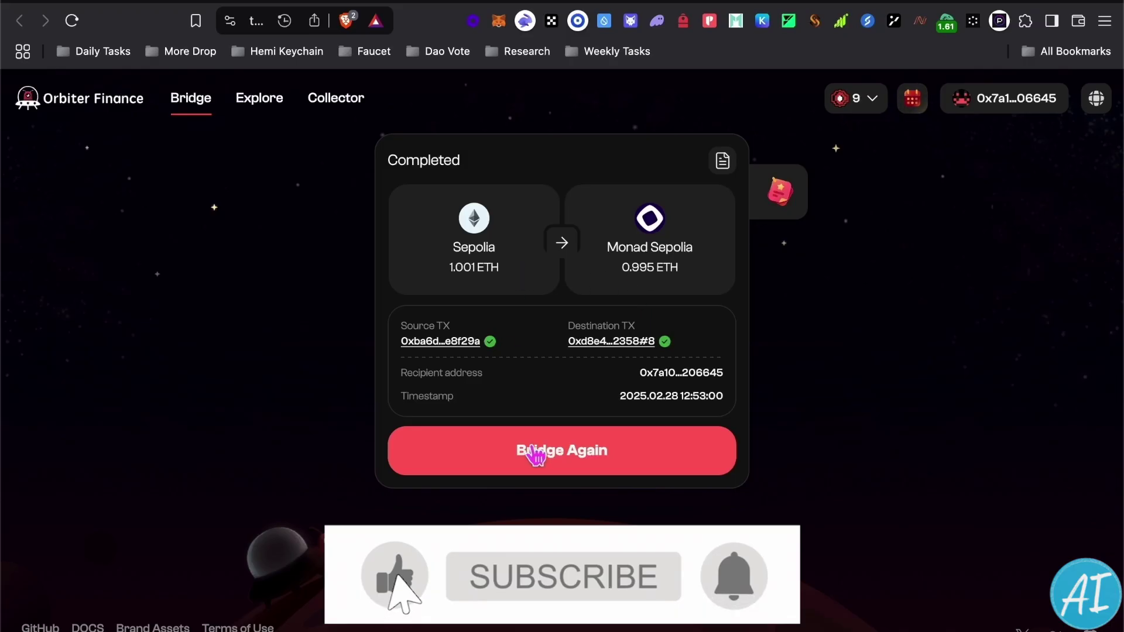
pyautogui.click(535, 456)
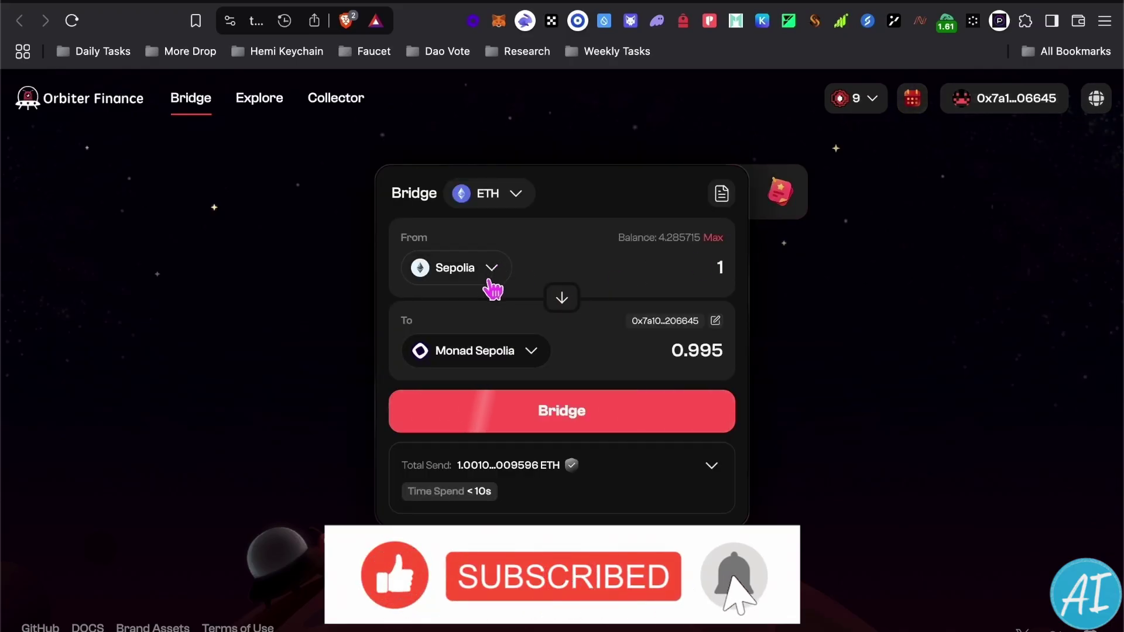
pyautogui.click(451, 267)
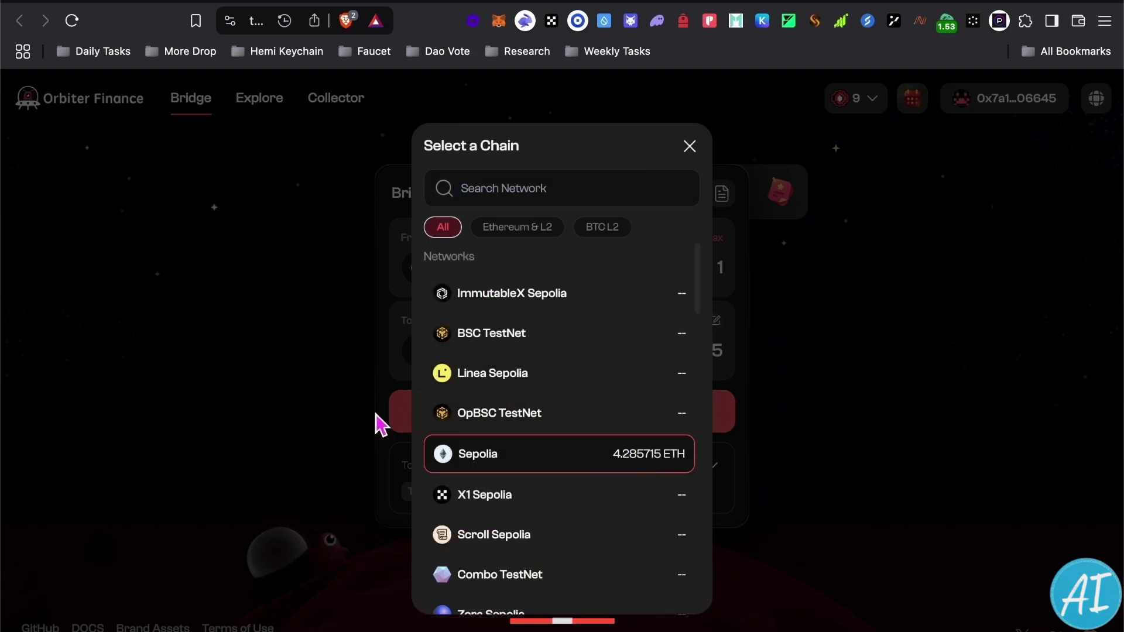
pyautogui.click(399, 417)
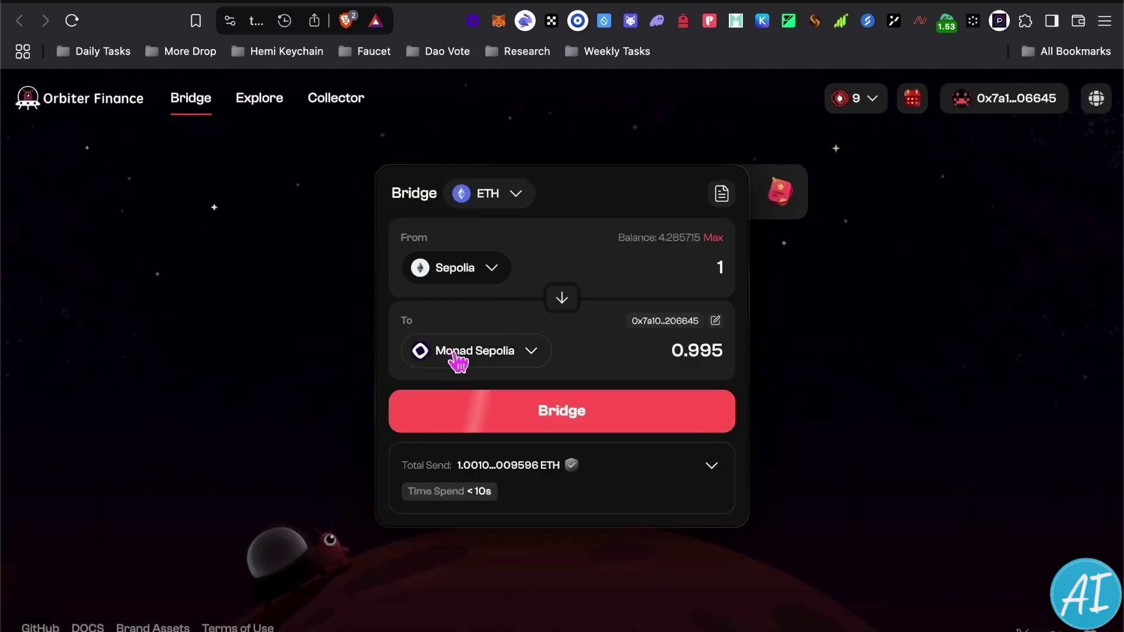
pyautogui.click(456, 362)
pyautogui.scroll(-15, 539, 492)
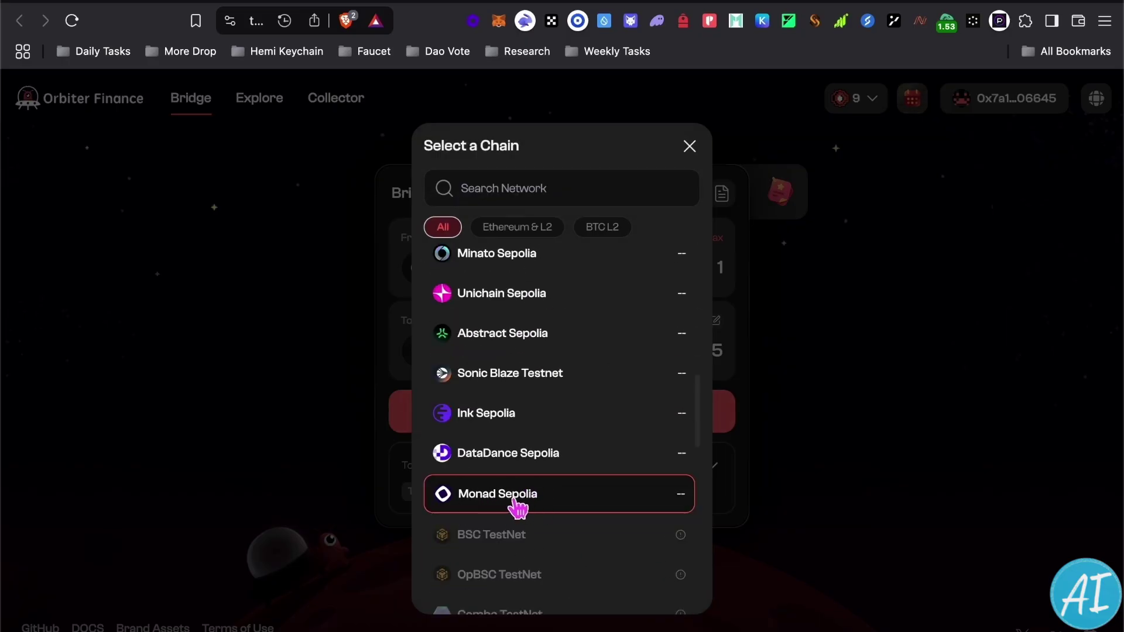
pyautogui.click(313, 424)
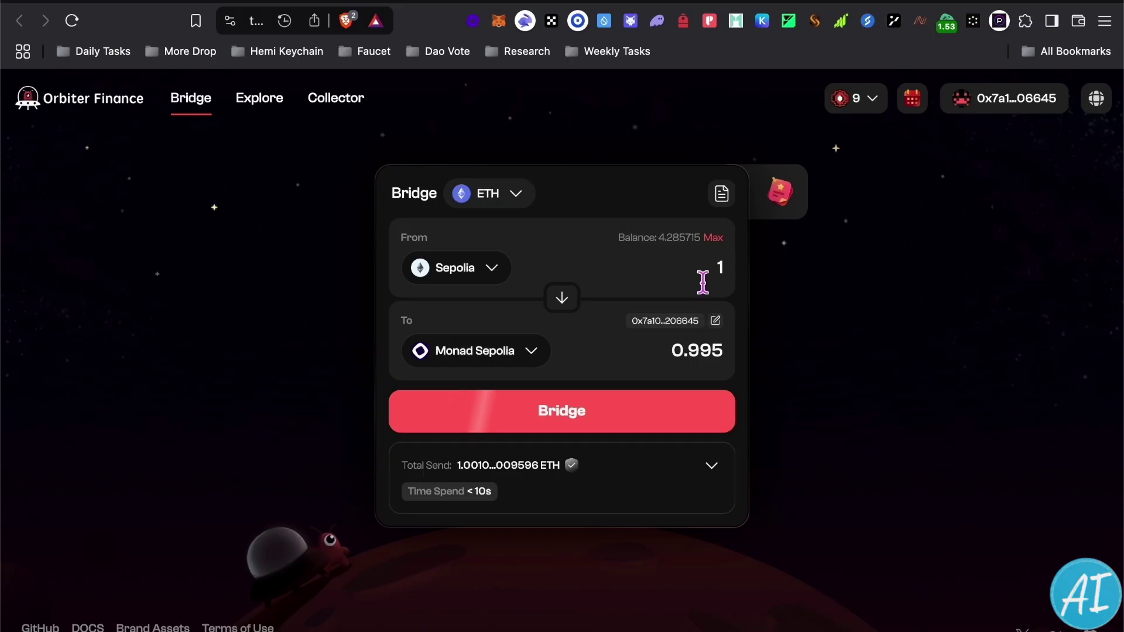
# Enter 1 ETH as the amount and submit the bridge from Sepolia to Monad Sepolia
pyautogui.click(718, 268)
pyautogui.press('BackSpace')
pyautogui.write('1')
pyautogui.press('BackSpace')
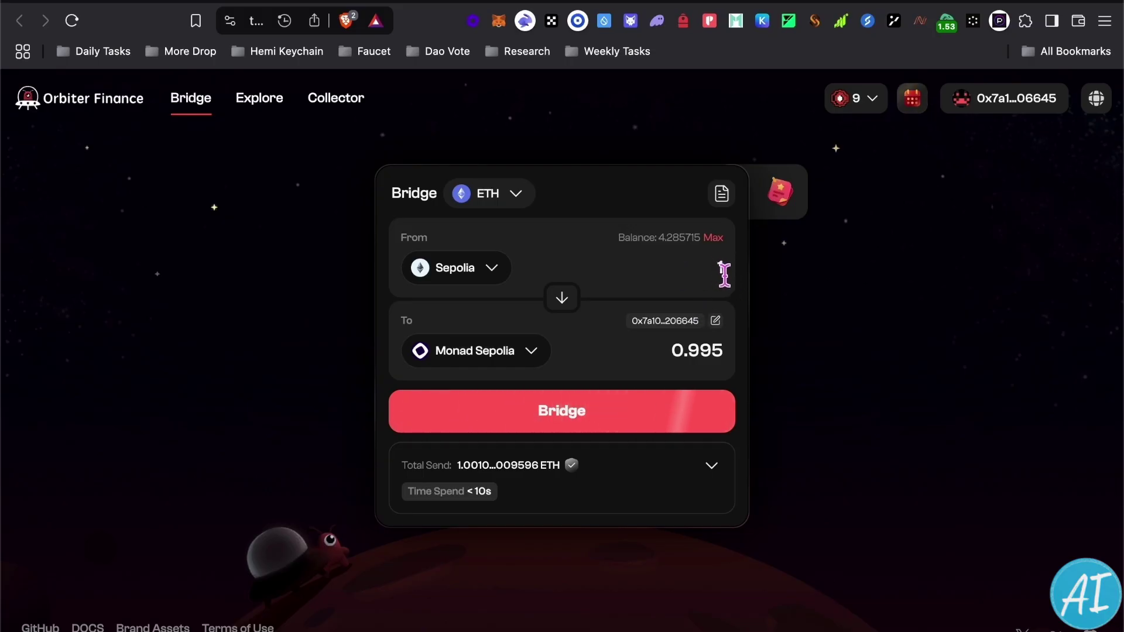
pyautogui.write('1')
pyautogui.click(576, 421)
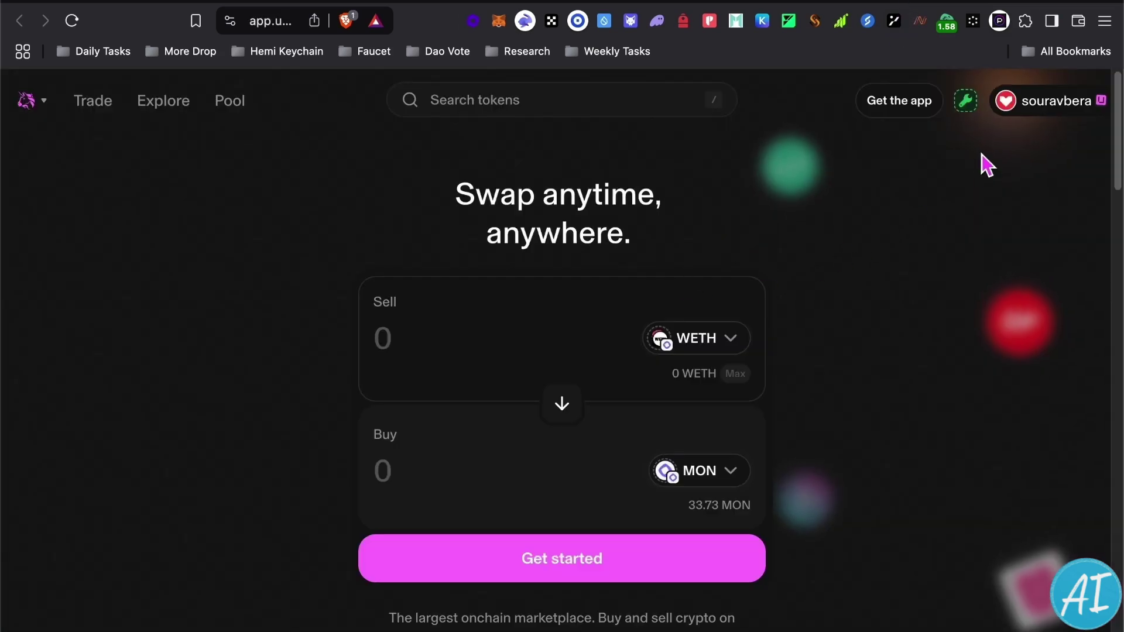
# On Uniswap, open the connected wallet's settings to check the Testnet mode option, and close them again
pyautogui.click(1037, 114)
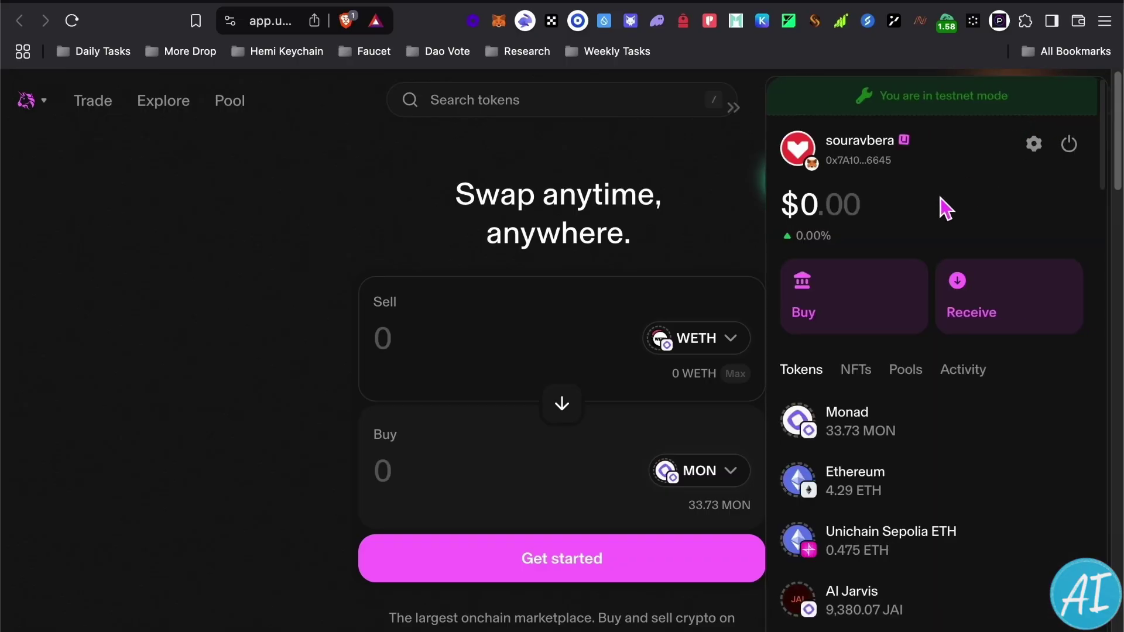
pyautogui.click(1031, 144)
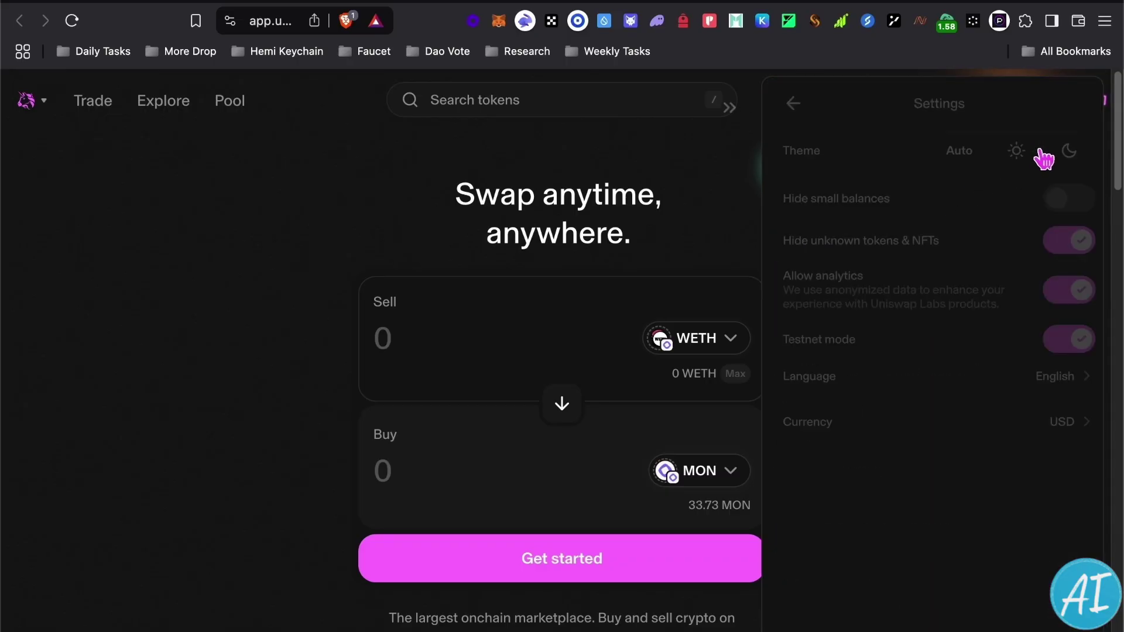
pyautogui.tripleClick(839, 350)
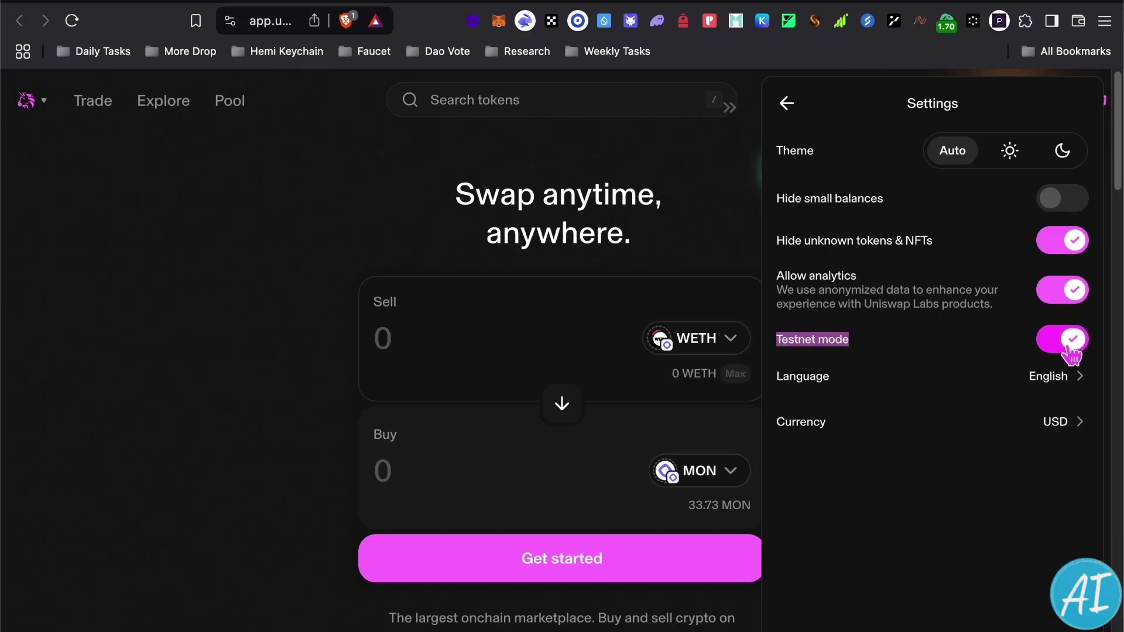
pyautogui.click(731, 107)
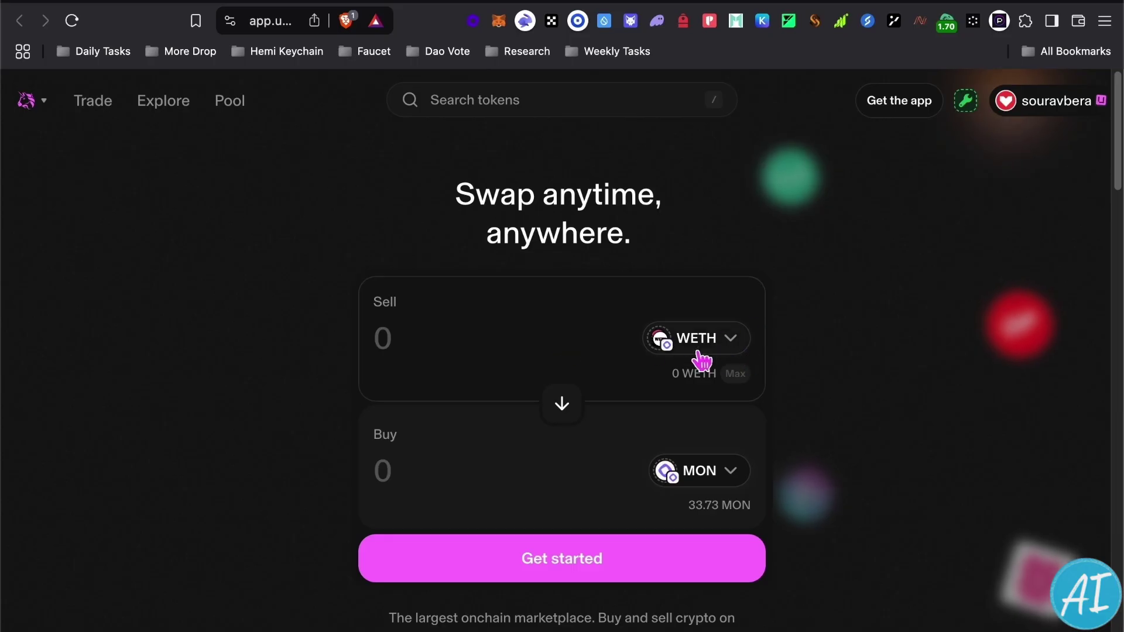
# Filter the sell token list to Monad Testnet and browse its tokens, and choose Monad (MON) as the token to buy
pyautogui.click(725, 350)
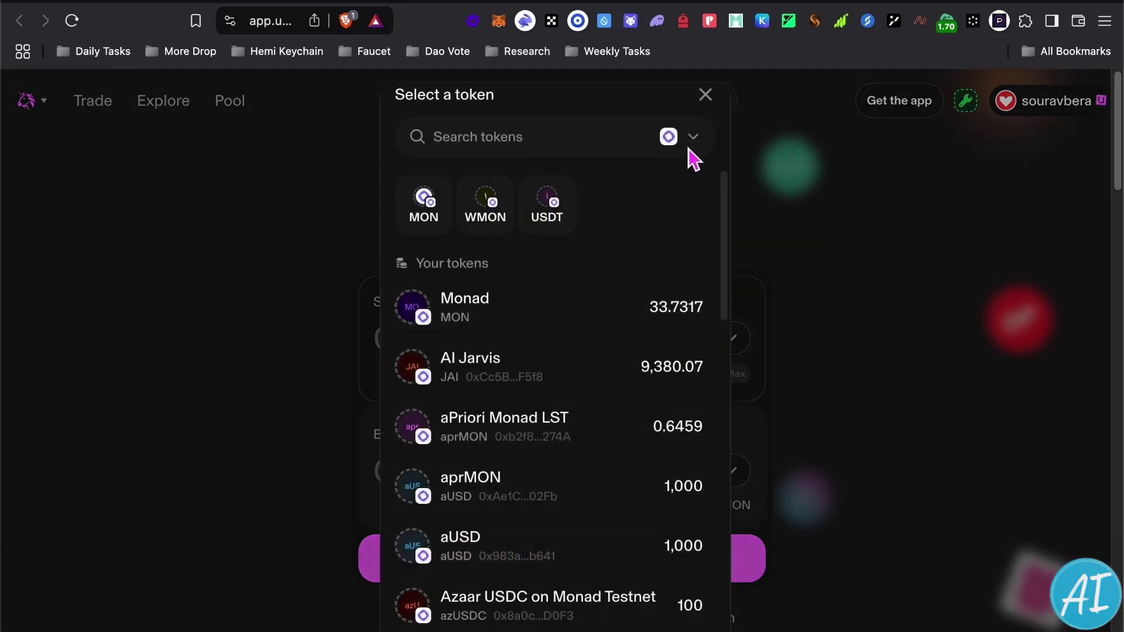
pyautogui.click(694, 140)
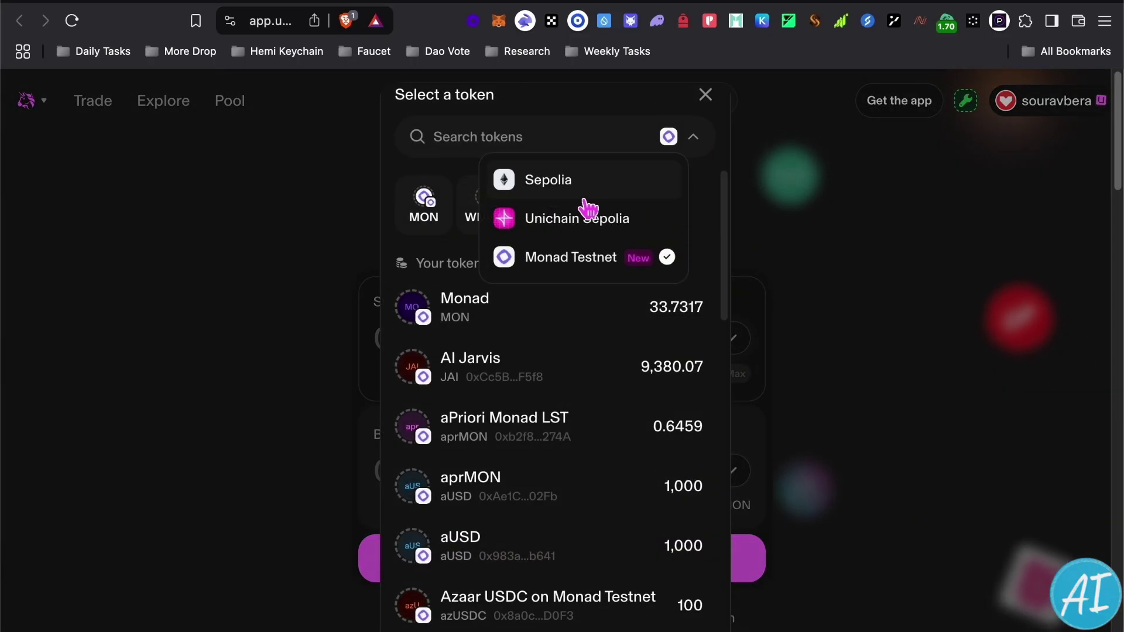
pyautogui.click(589, 267)
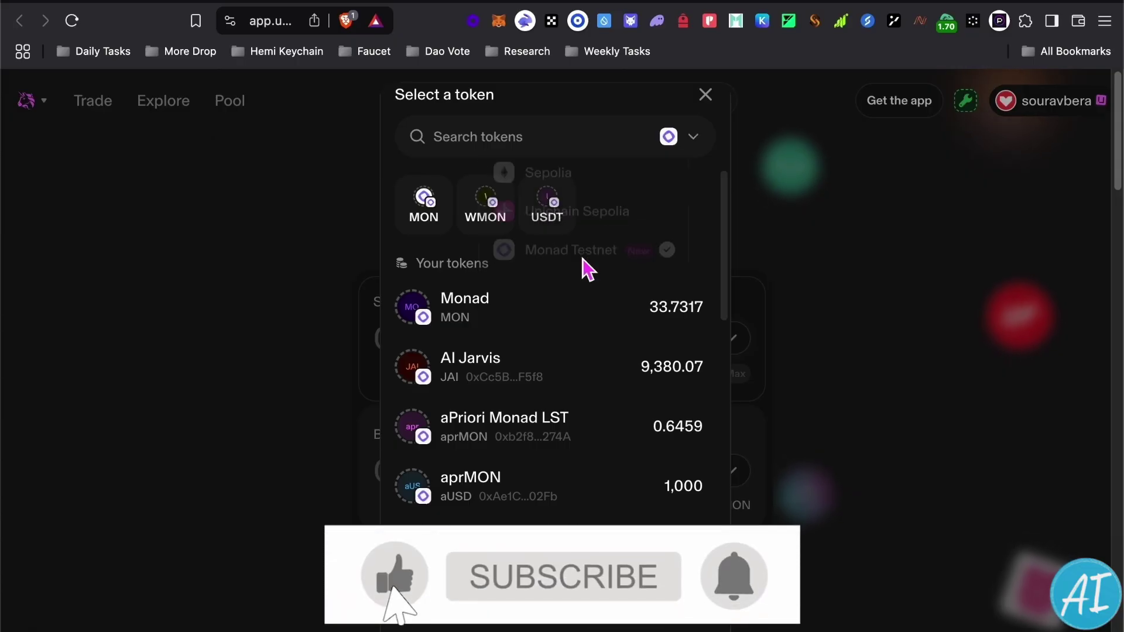
pyautogui.click(313, 311)
pyautogui.click(720, 342)
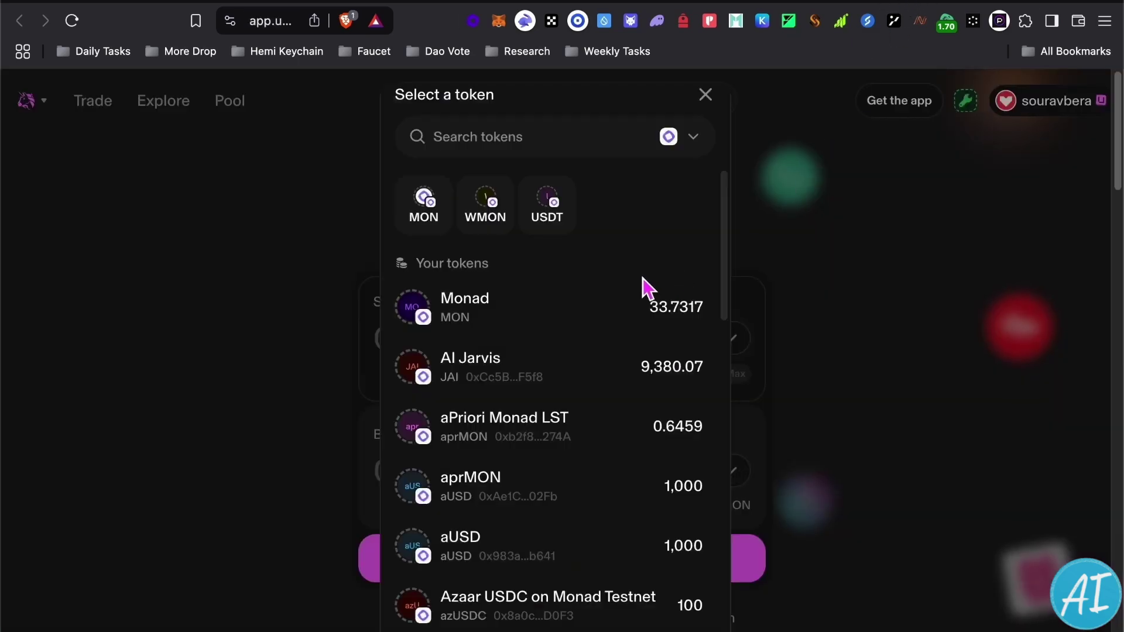
pyautogui.scroll(-1, 617, 303)
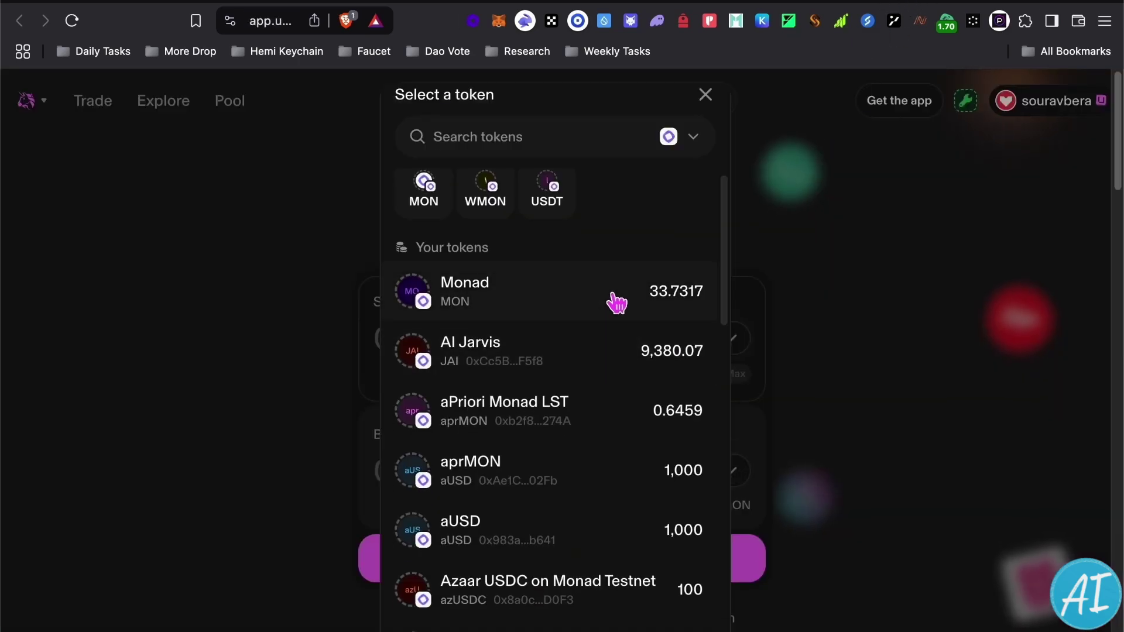
pyautogui.click(711, 106)
pyautogui.click(726, 479)
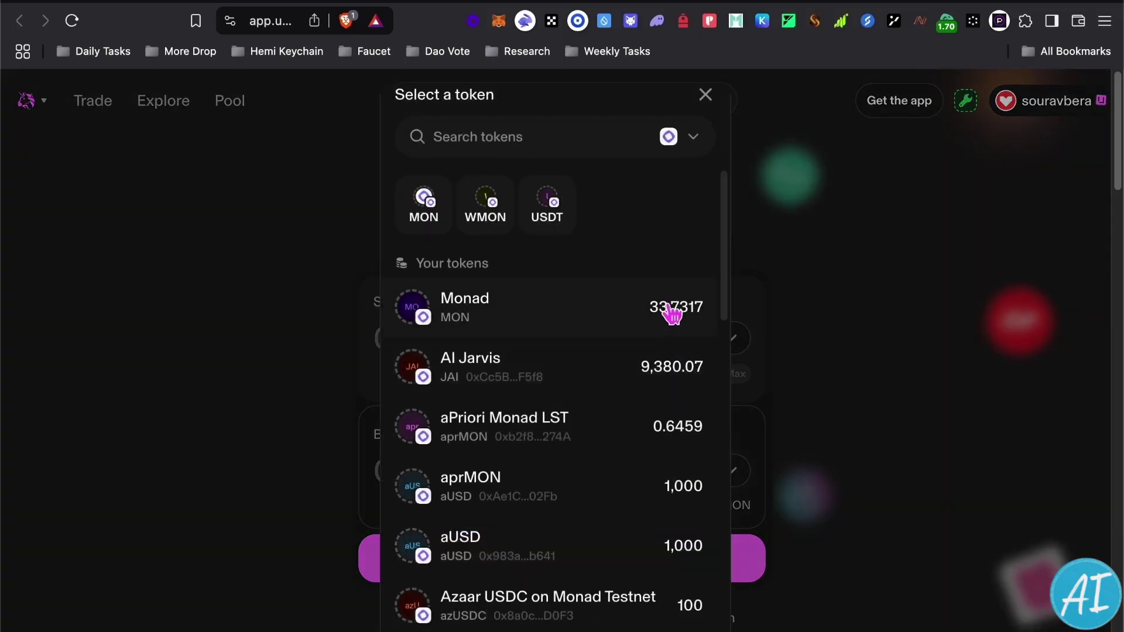
pyautogui.click(509, 316)
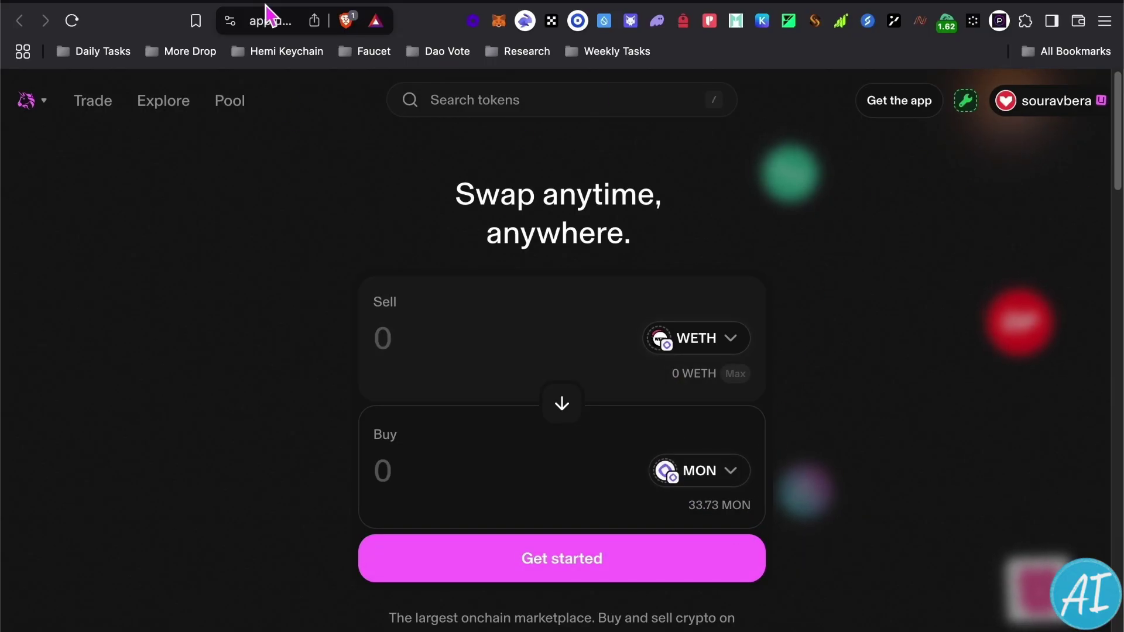
# Switch to Telegram, open the monad search result about buying $MON for testnet gas fees, and follow its gas.zip link
pyautogui.click(157, 3)
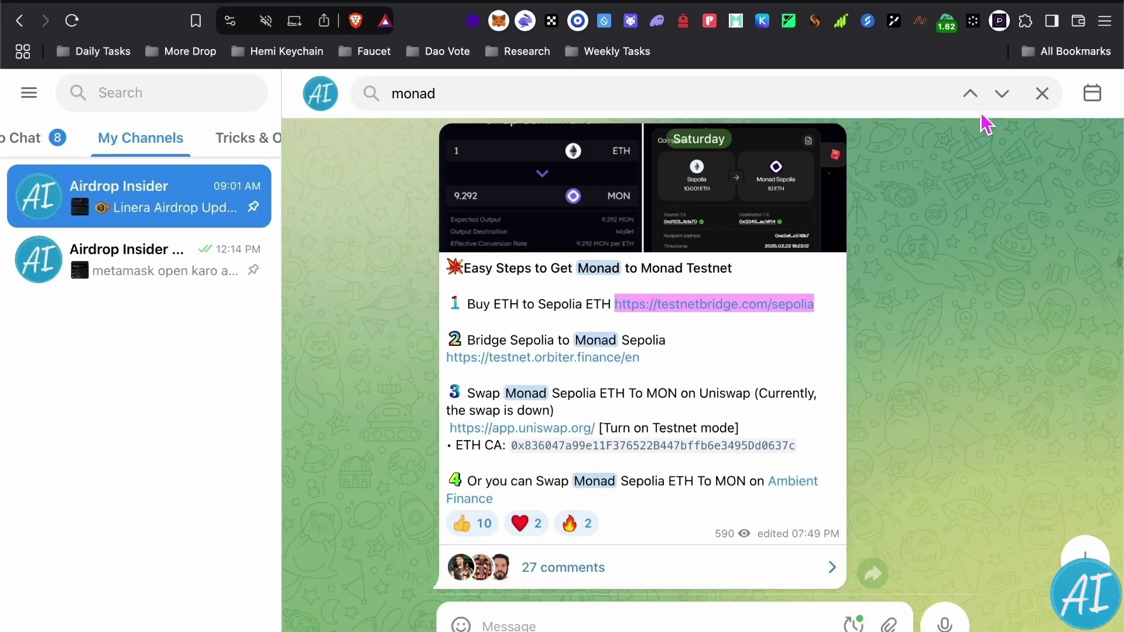
pyautogui.click(806, 99)
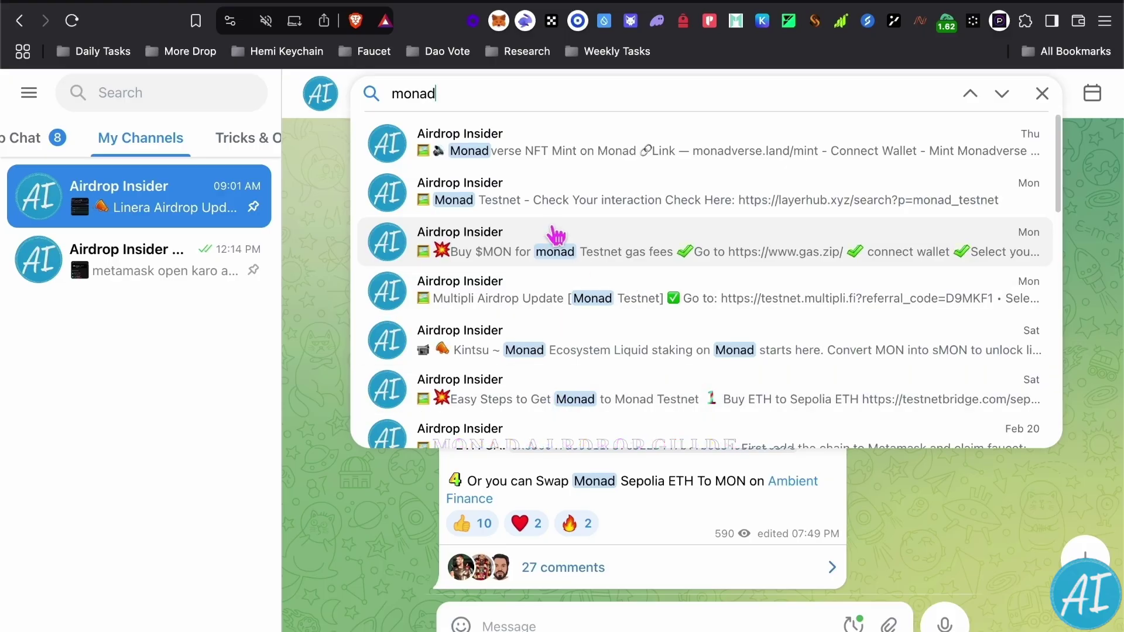
pyautogui.click(555, 258)
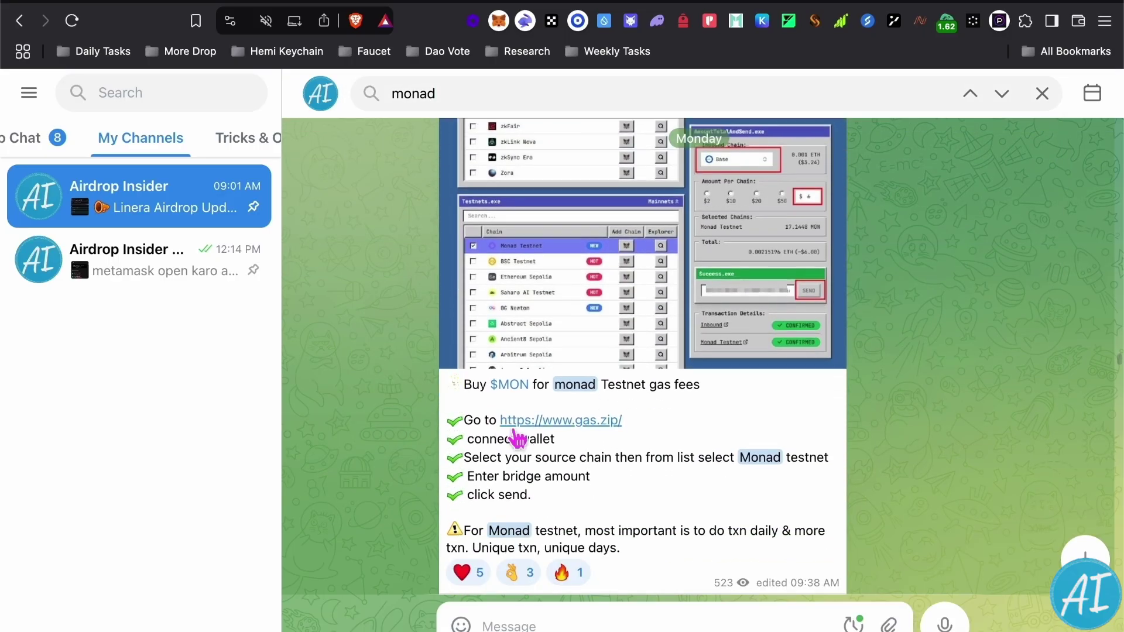
pyautogui.click(586, 427)
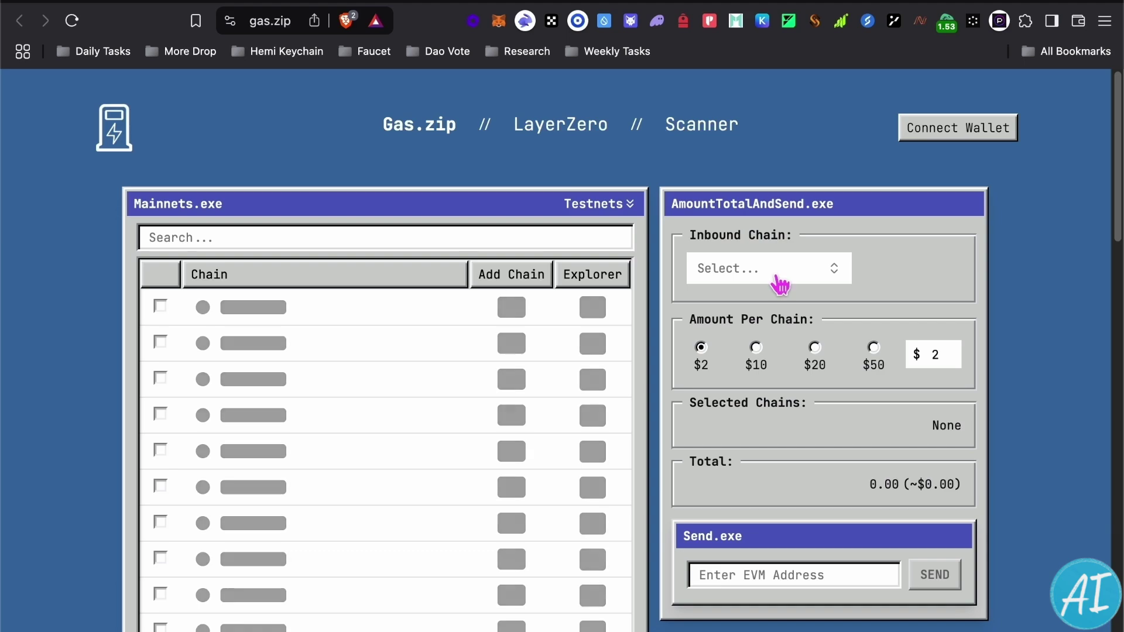
# Look through the available inbound chains and their balances on Gas.zip, and close the list without changing the chain
pyautogui.click(767, 280)
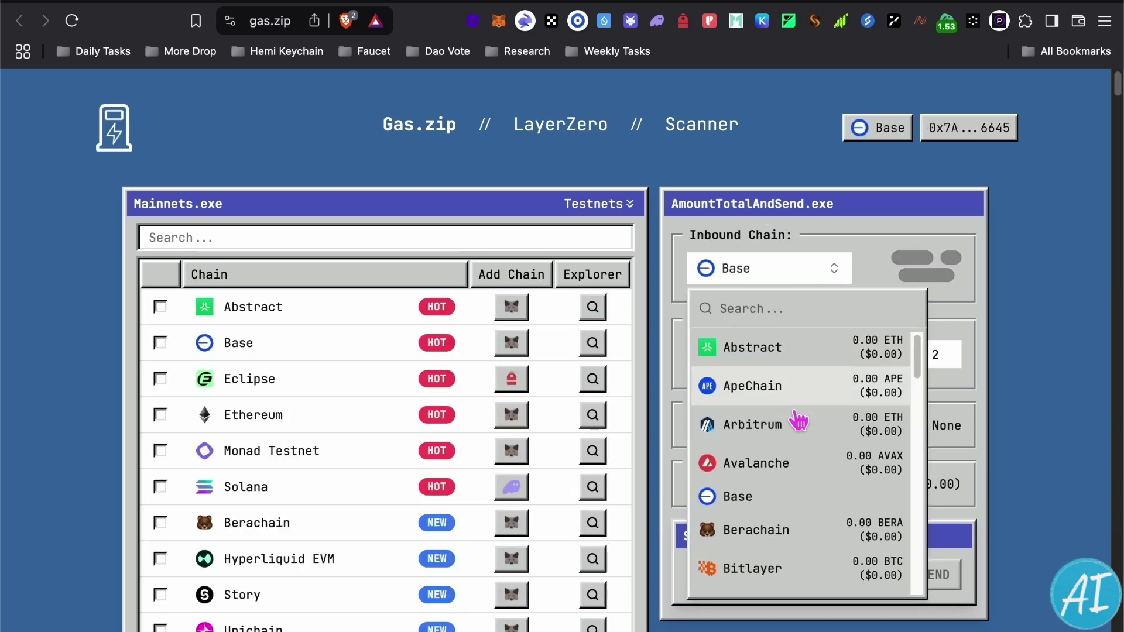
pyautogui.scroll(-1, 798, 420)
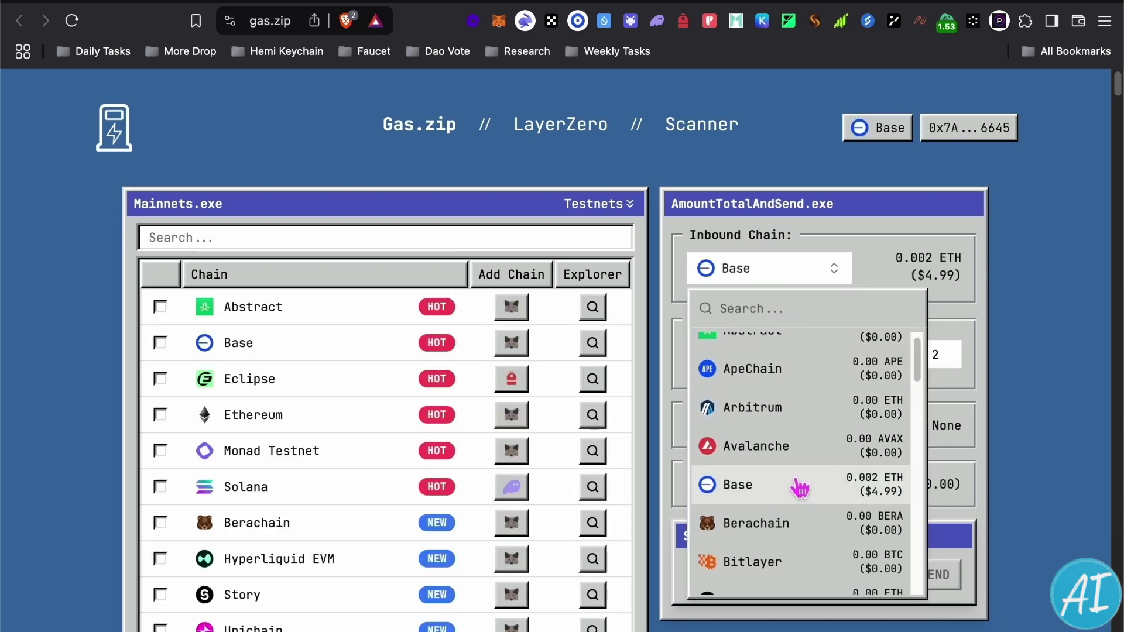
pyautogui.click(986, 431)
# Search the mainnet chains for "mon" and select Monad Testnet as the chain to receive gas
pyautogui.click(239, 246)
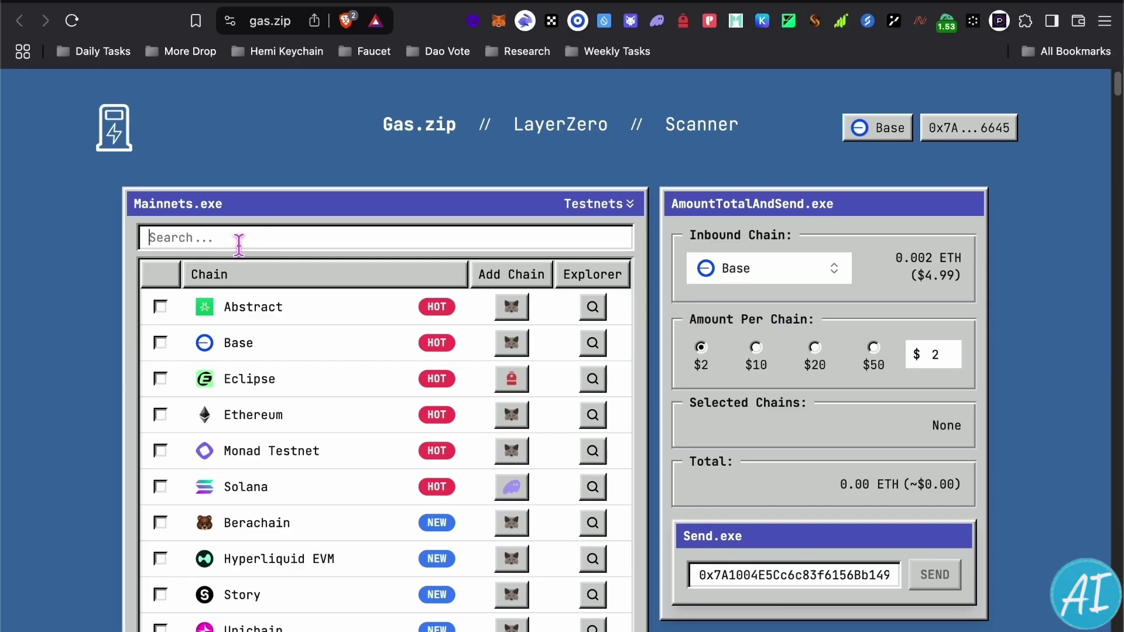
pyautogui.write('mon')
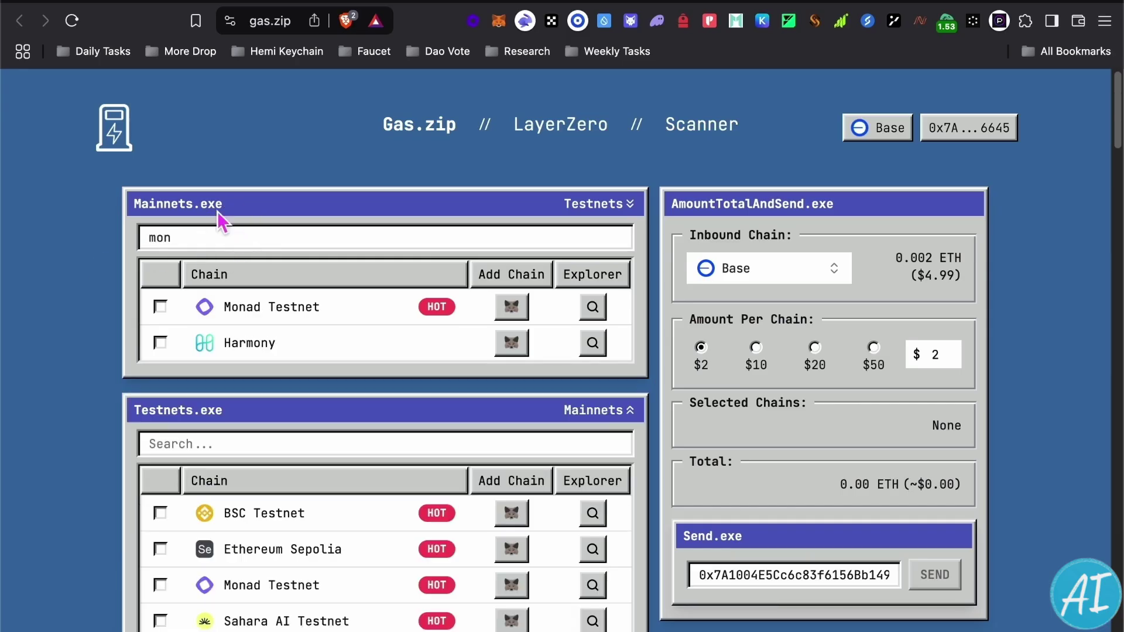
pyautogui.click(161, 310)
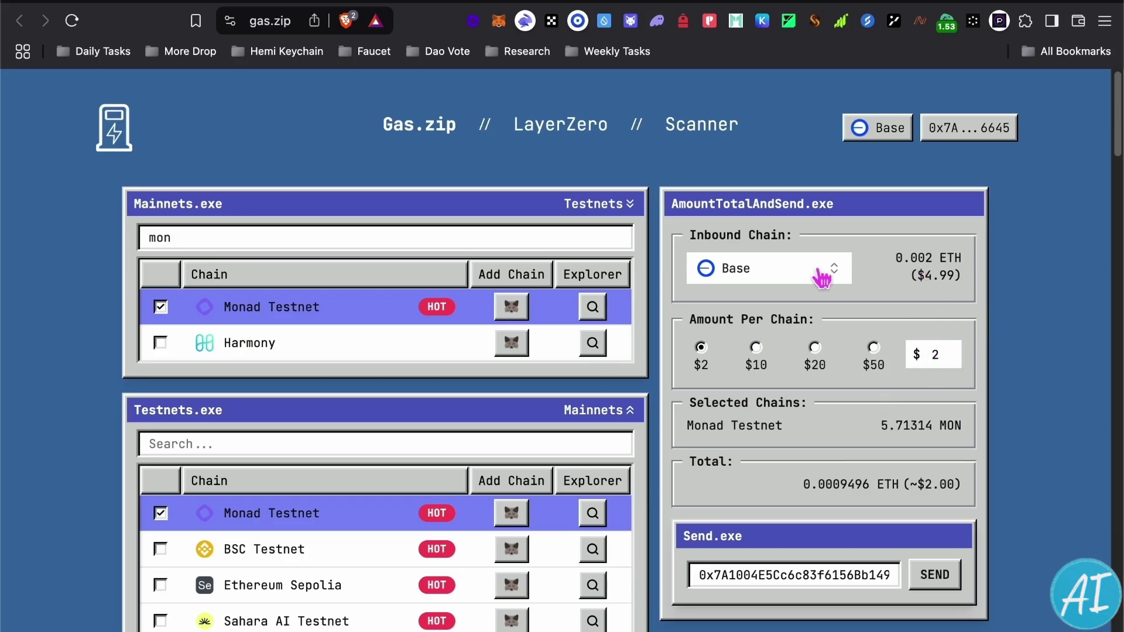
# Check the inbound chain options once more, keeping Base, and review the $2 amount, the MON to receive and the total
pyautogui.click(783, 286)
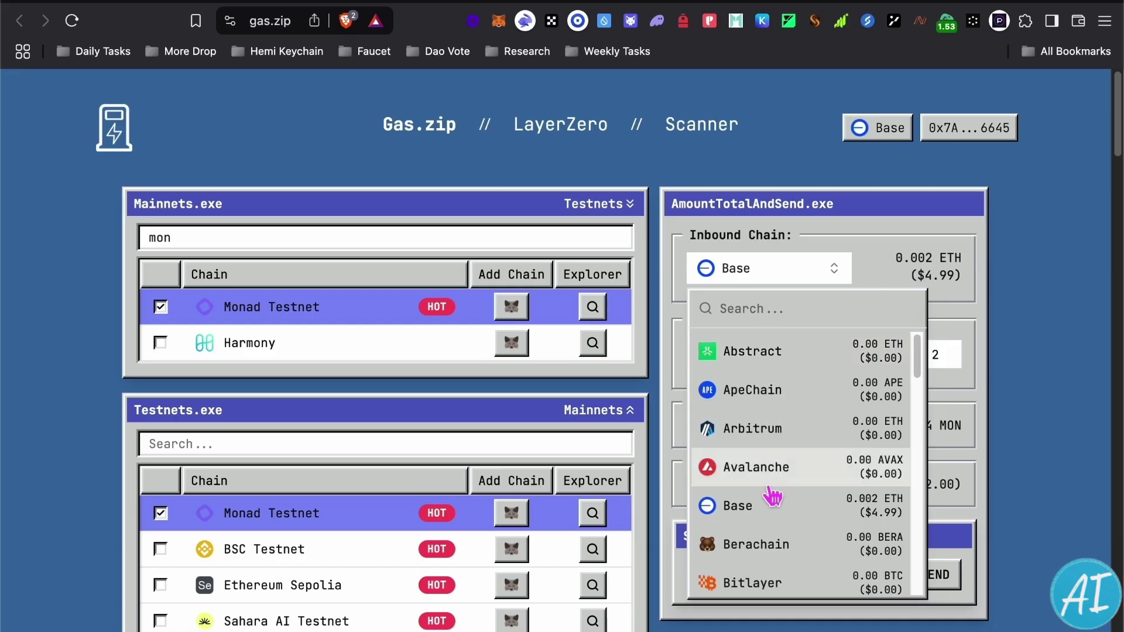
pyautogui.scroll(-2, 779, 469)
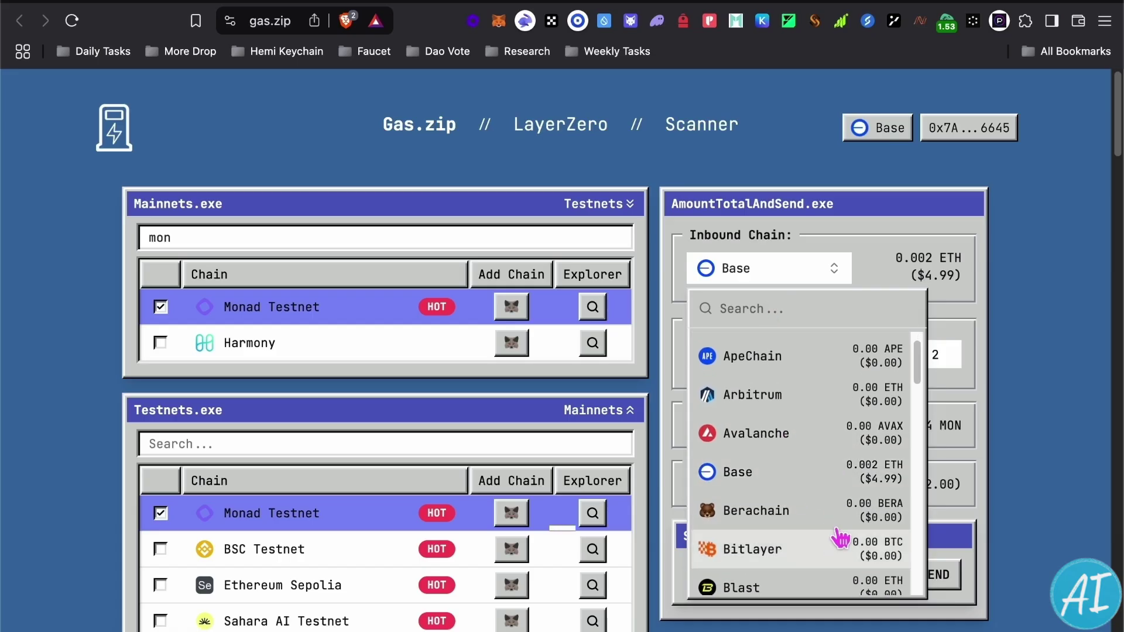
pyautogui.scroll(-5, 831, 515)
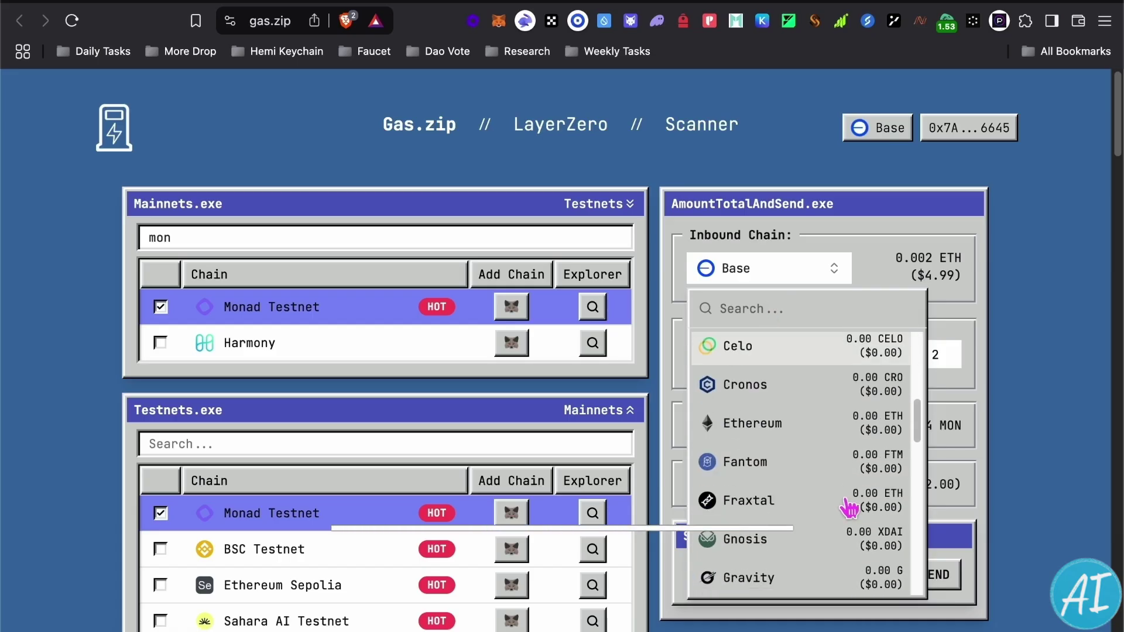
pyautogui.click(932, 316)
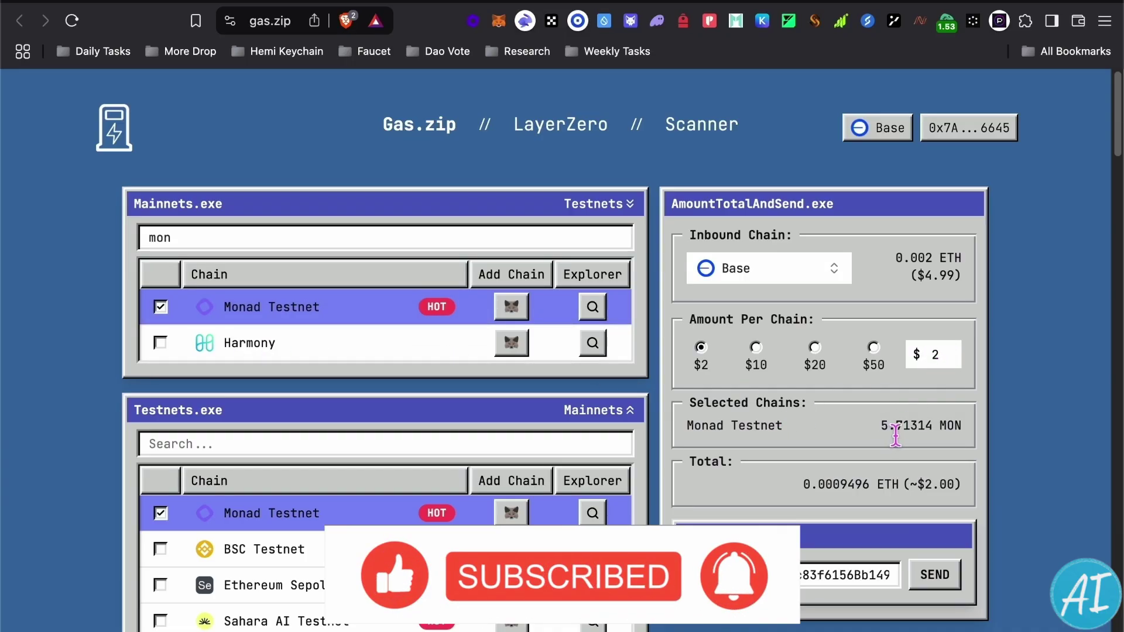
pyautogui.scroll(-1, 937, 527)
pyautogui.scroll(1, 937, 562)
pyautogui.scroll(-1, 939, 567)
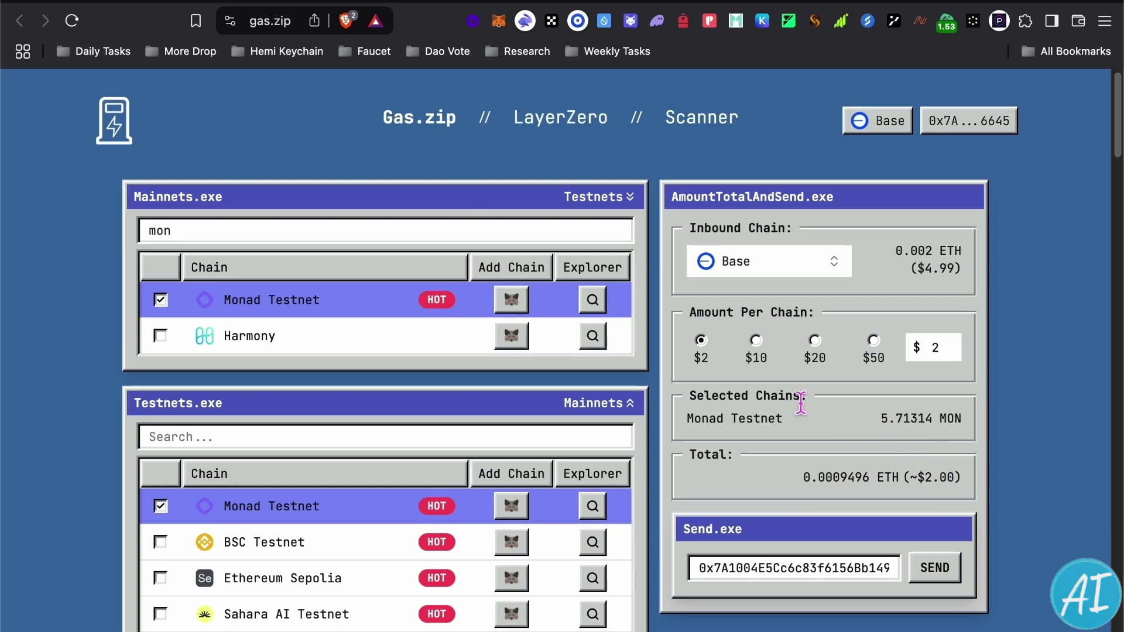
pyautogui.scroll(2, 807, 402)
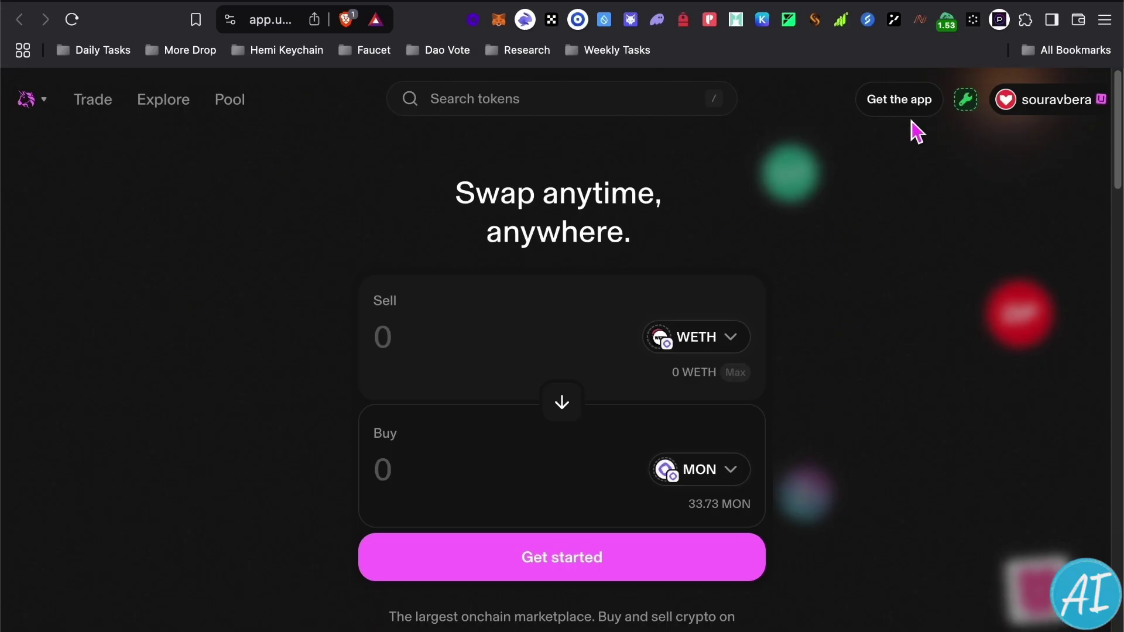
# Switch to Magic Eden, open the Overnads: Open Edition launchpad page and review its mint price and start time
pyautogui.scroll(-2, 907, 134)
pyautogui.click(984, 2)
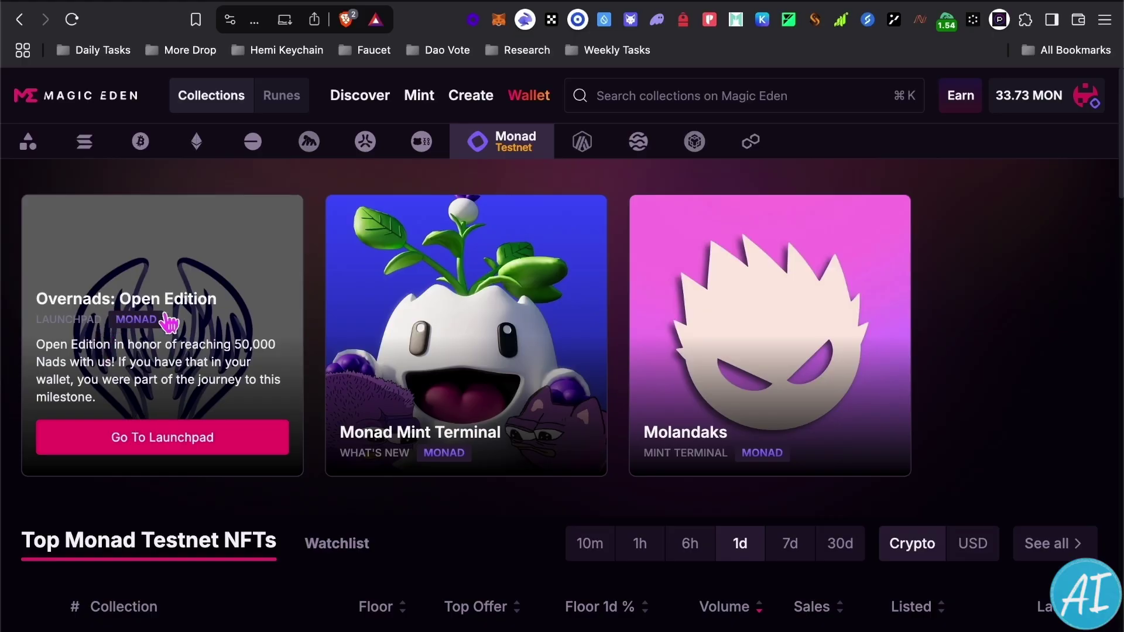
pyautogui.click(163, 445)
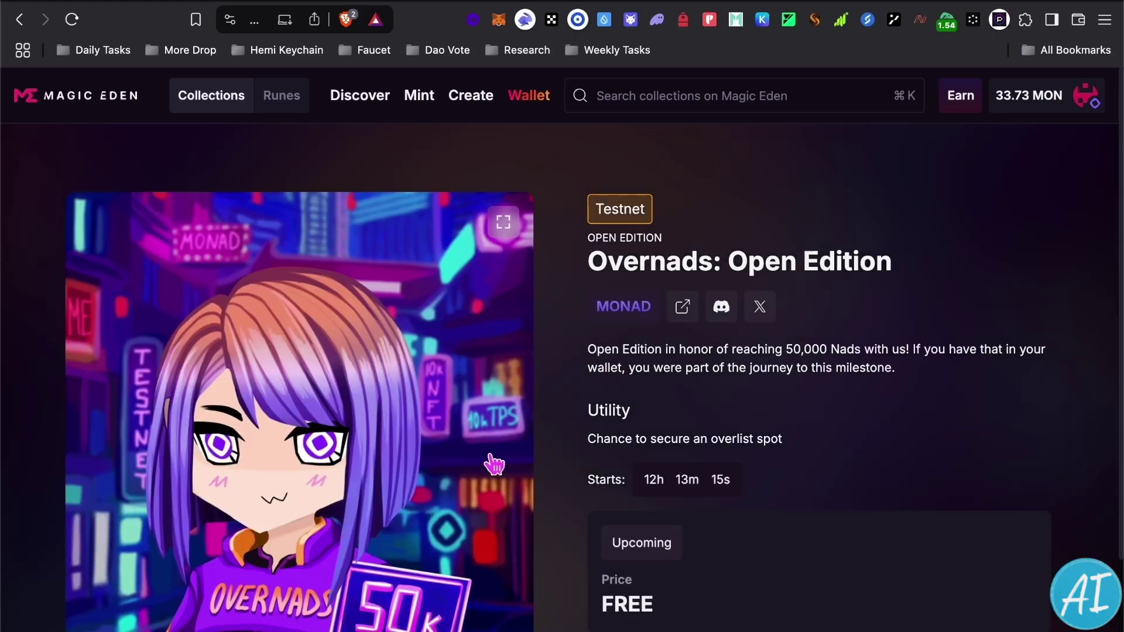
pyautogui.scroll(-2, 720, 486)
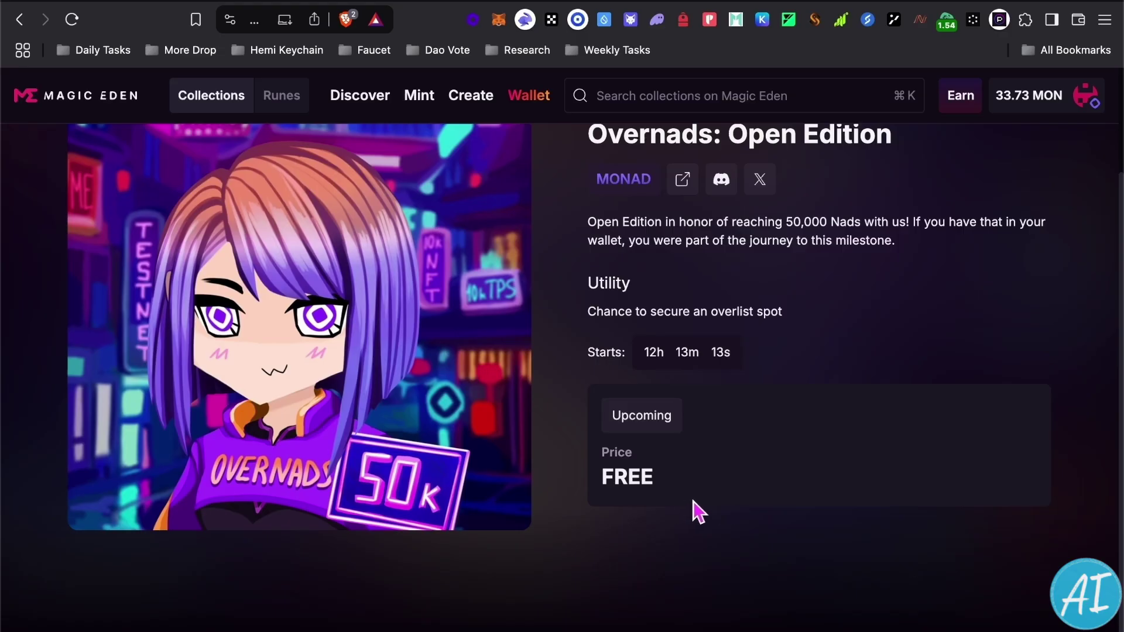
pyautogui.scroll(2, 741, 421)
pyautogui.scroll(-2, 742, 428)
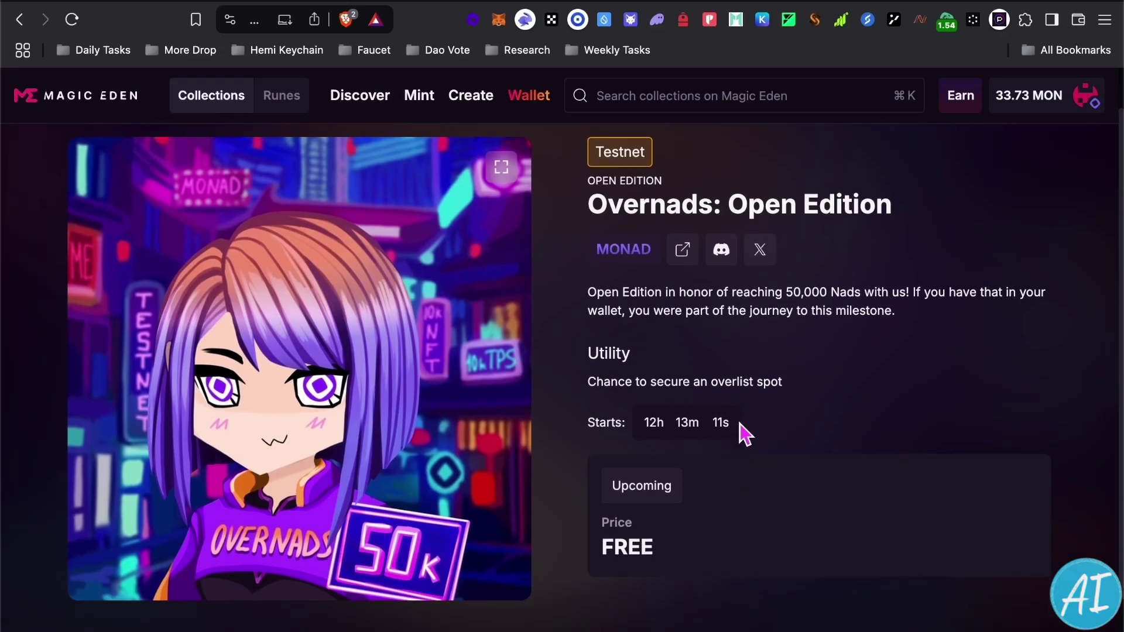
pyautogui.scroll(2, 773, 377)
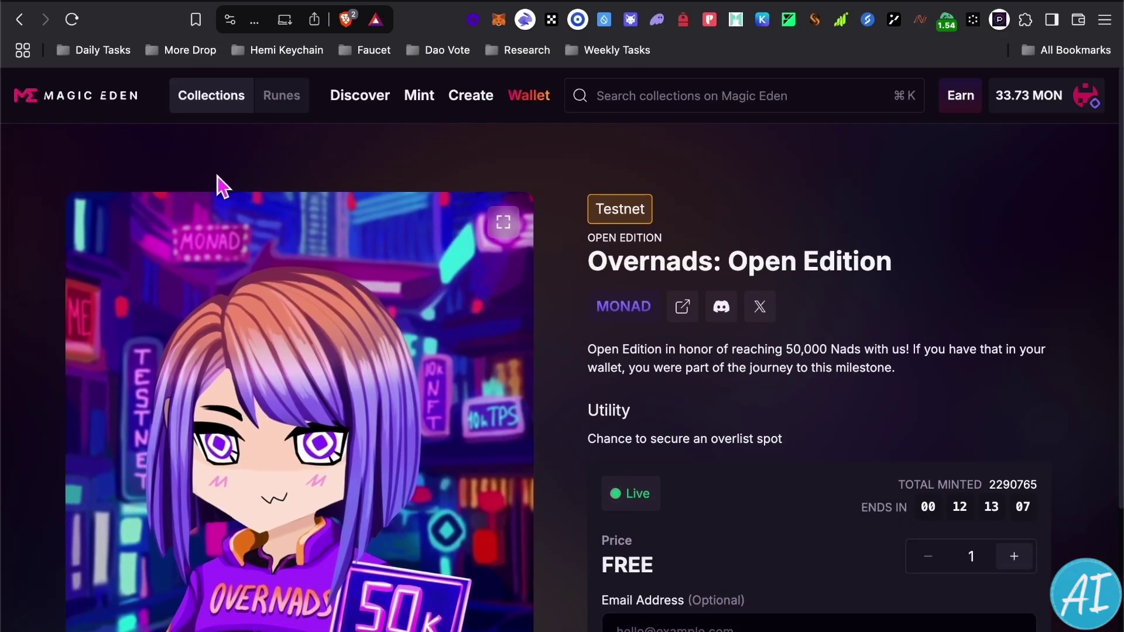
# Return from the Overnads launchpad to Magic Eden's Monad Testnet home page
pyautogui.click(108, 97)
pyautogui.moveTo(414, 261)
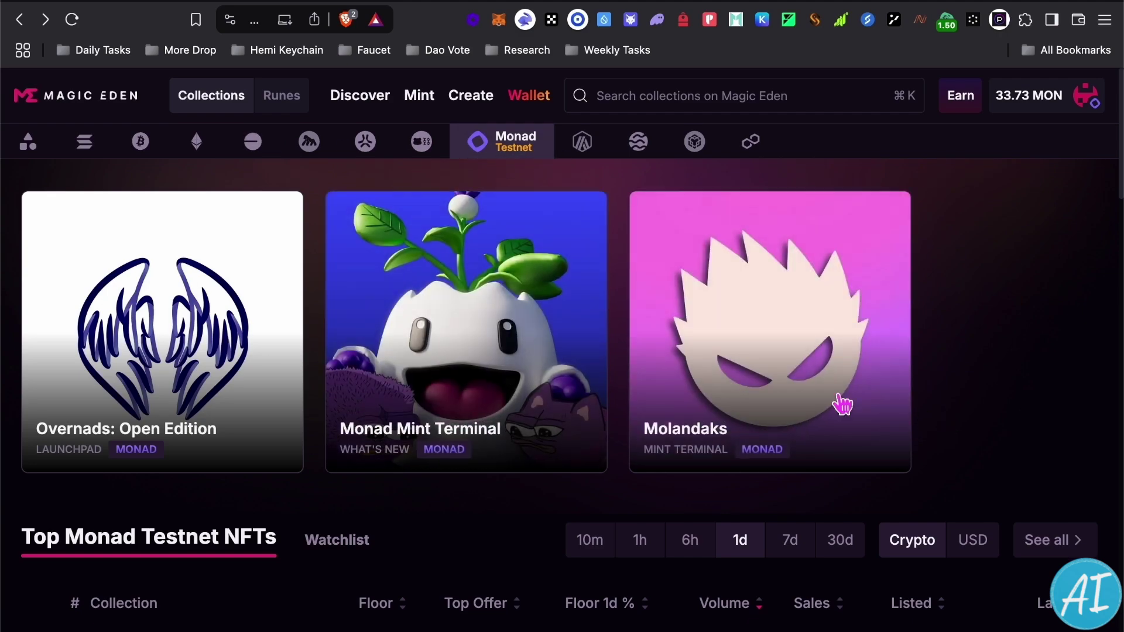
pyautogui.click(205, 6)
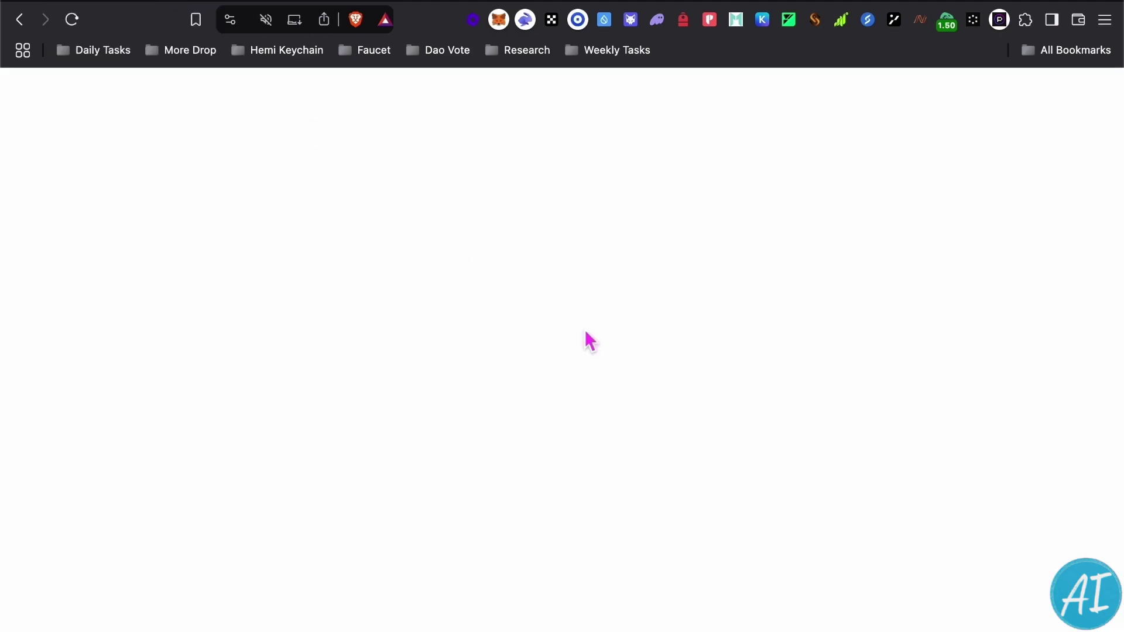
pyautogui.scroll(1, 776, 339)
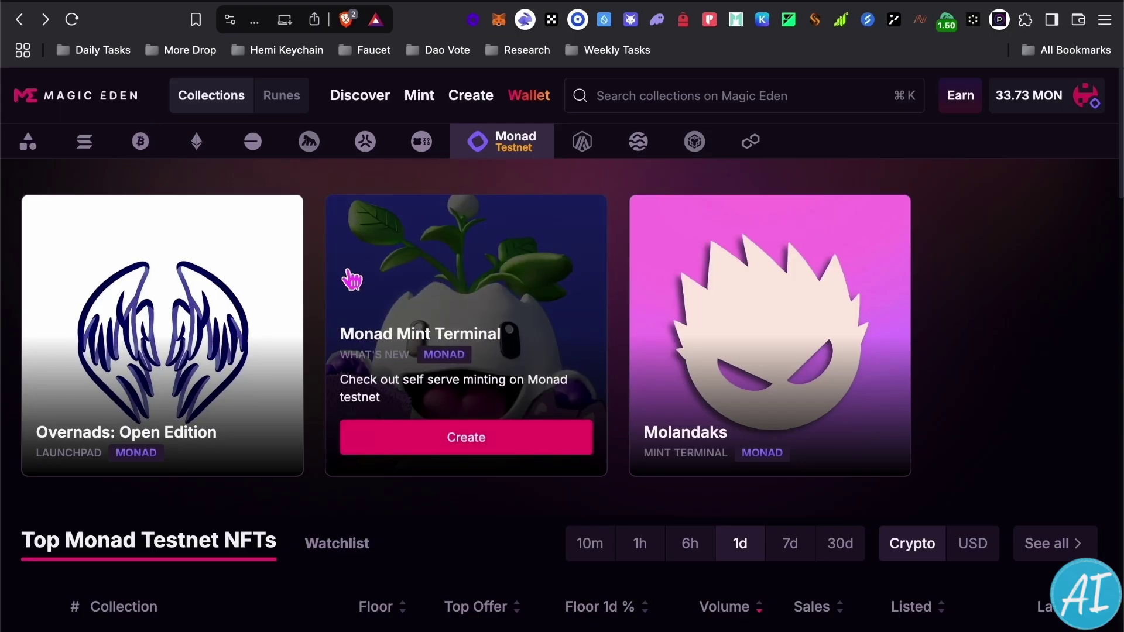
# Open the Molandaks mint page from its featured card, check the mint price and view the collection
pyautogui.moveTo(708, 436)
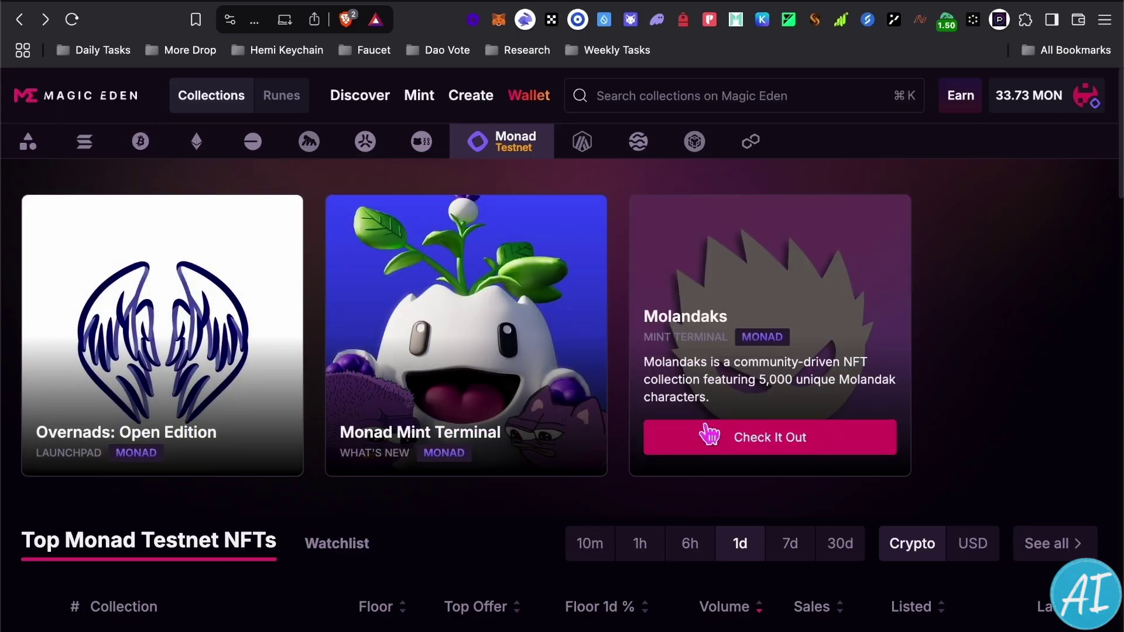
pyautogui.click(745, 447)
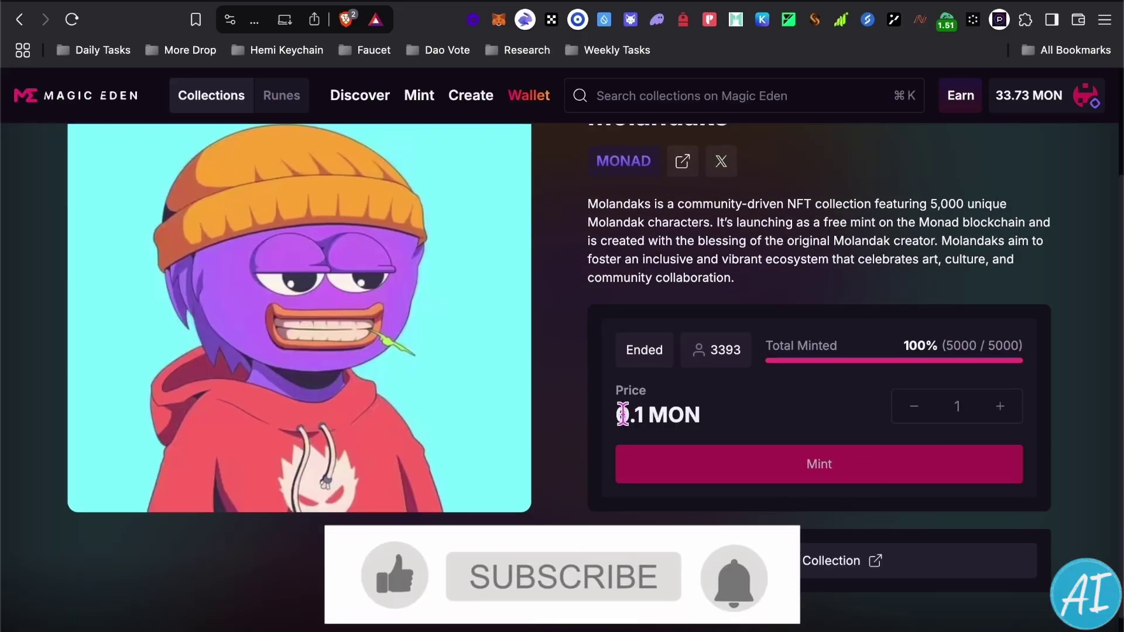
pyautogui.moveTo(616, 414); pyautogui.dragTo(726, 432)
pyautogui.click(815, 564)
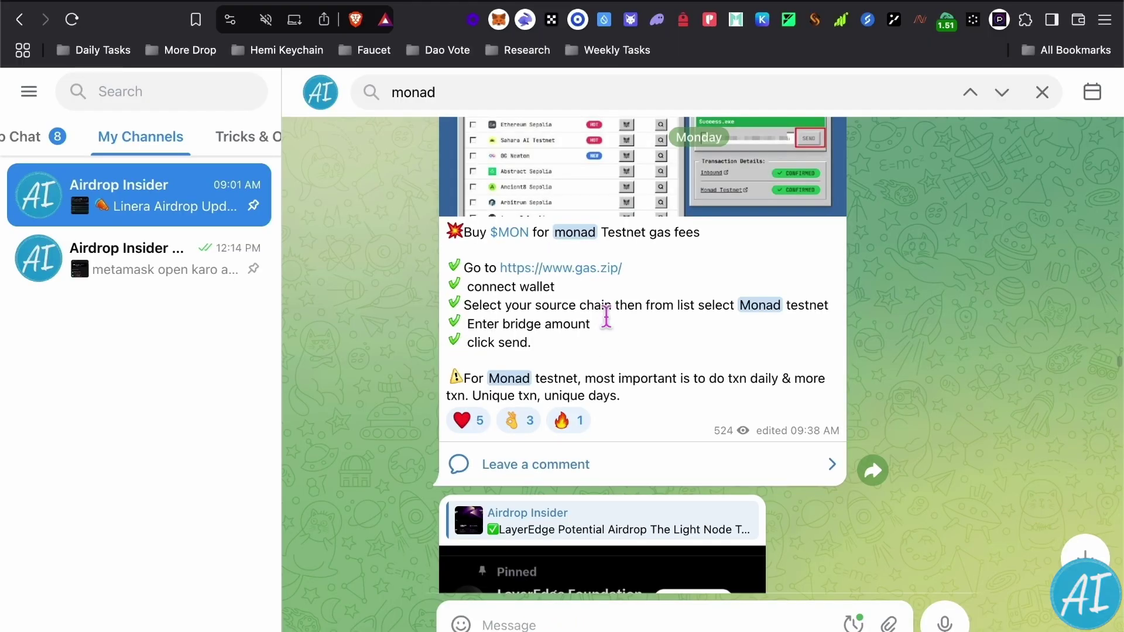
# Look back through the monad posts in Telegram and examine the MON-to-gMON staking form on the Magma site
pyautogui.scroll(3, 602, 332)
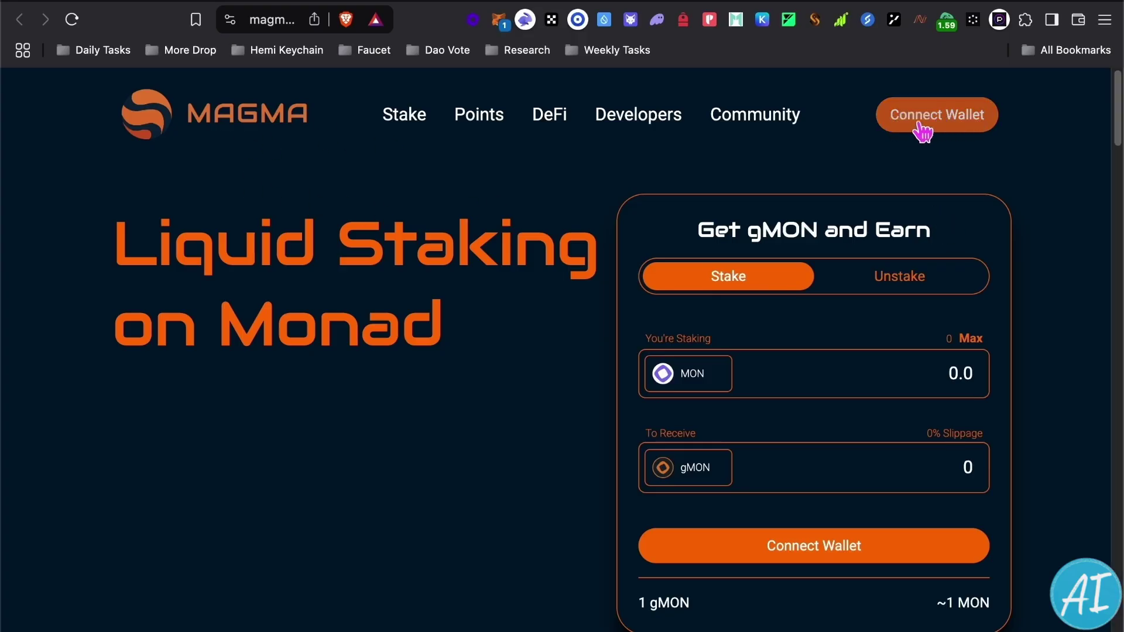
pyautogui.scroll(-3, 688, 295)
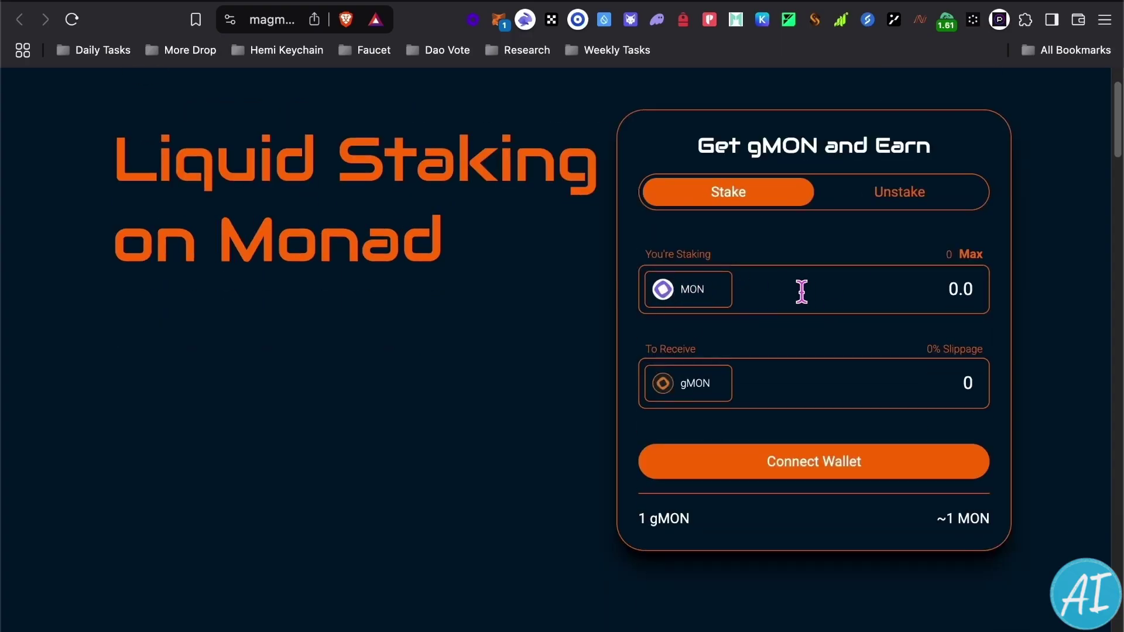
pyautogui.scroll(3, 979, 304)
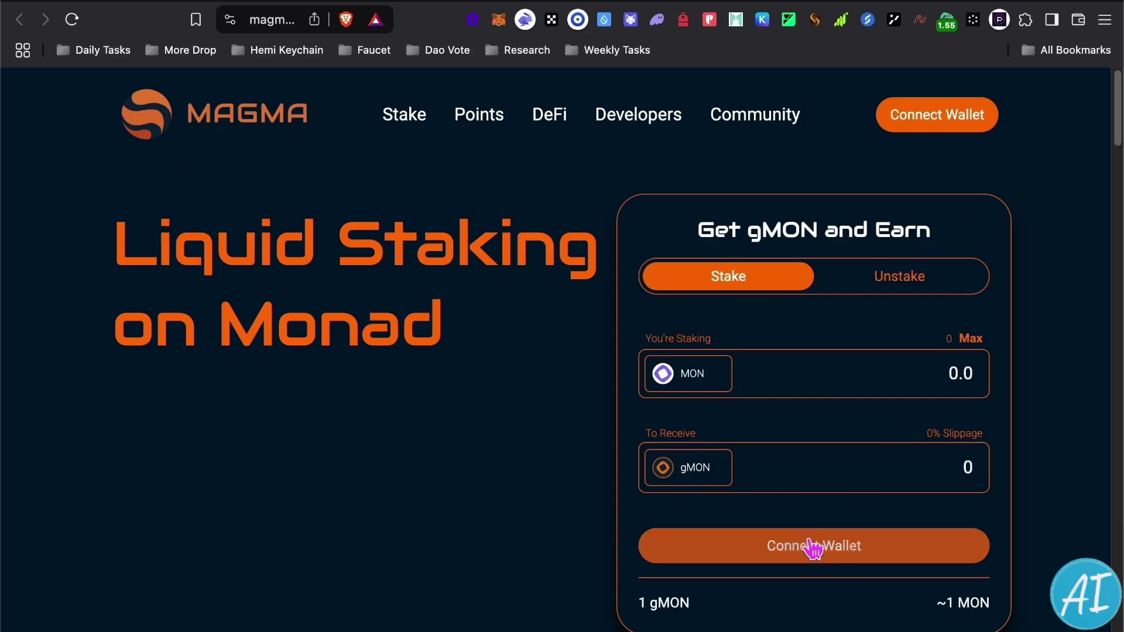
pyautogui.scroll(-4, 772, 376)
pyautogui.scroll(4, 800, 404)
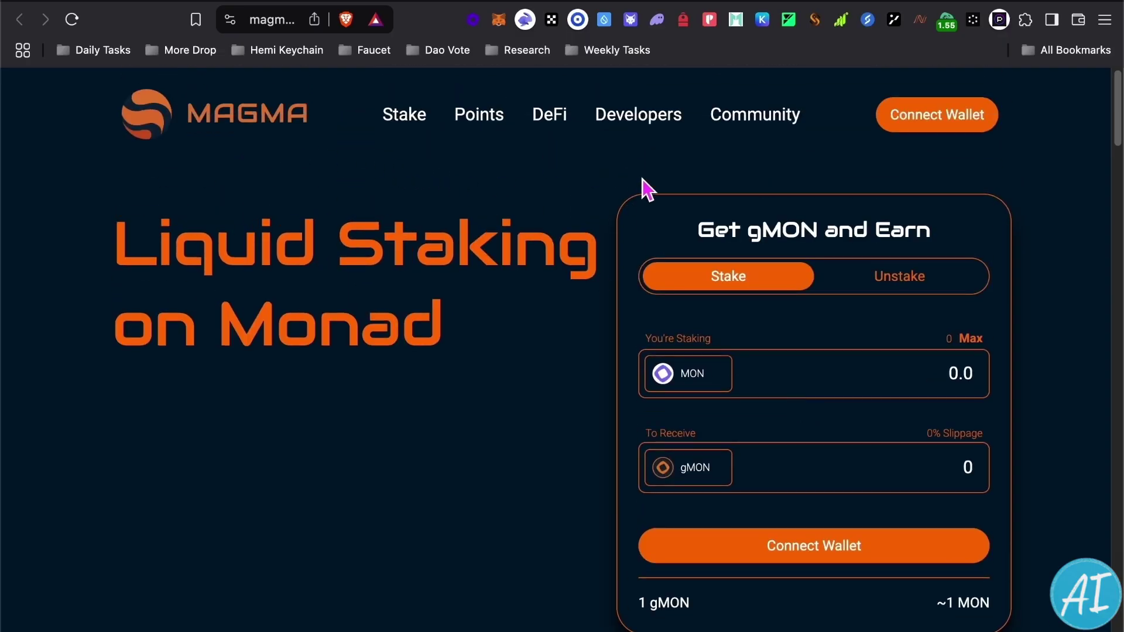
# Visit Magma's Points section, go back to its Stake page and look over the staking form and statistics
pyautogui.click(491, 124)
pyautogui.scroll(-1, 632, 249)
pyautogui.scroll(1, 818, 269)
pyautogui.scroll(-1, 773, 266)
pyautogui.scroll(1, 455, 133)
pyautogui.click(395, 130)
pyautogui.scroll(-5, 477, 299)
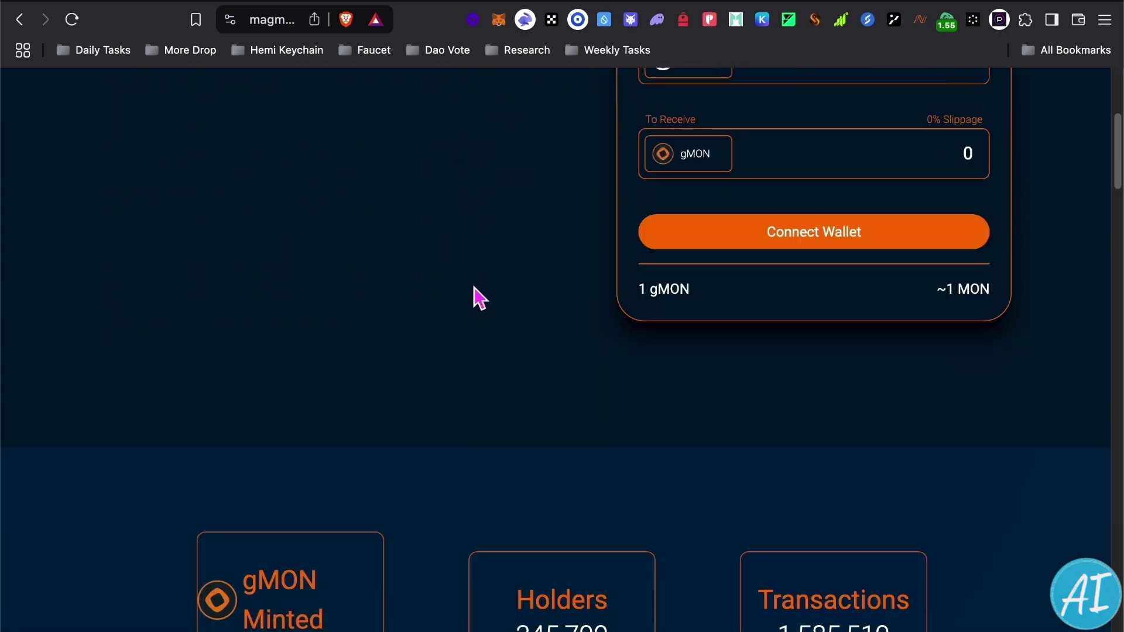
pyautogui.scroll(5, 478, 296)
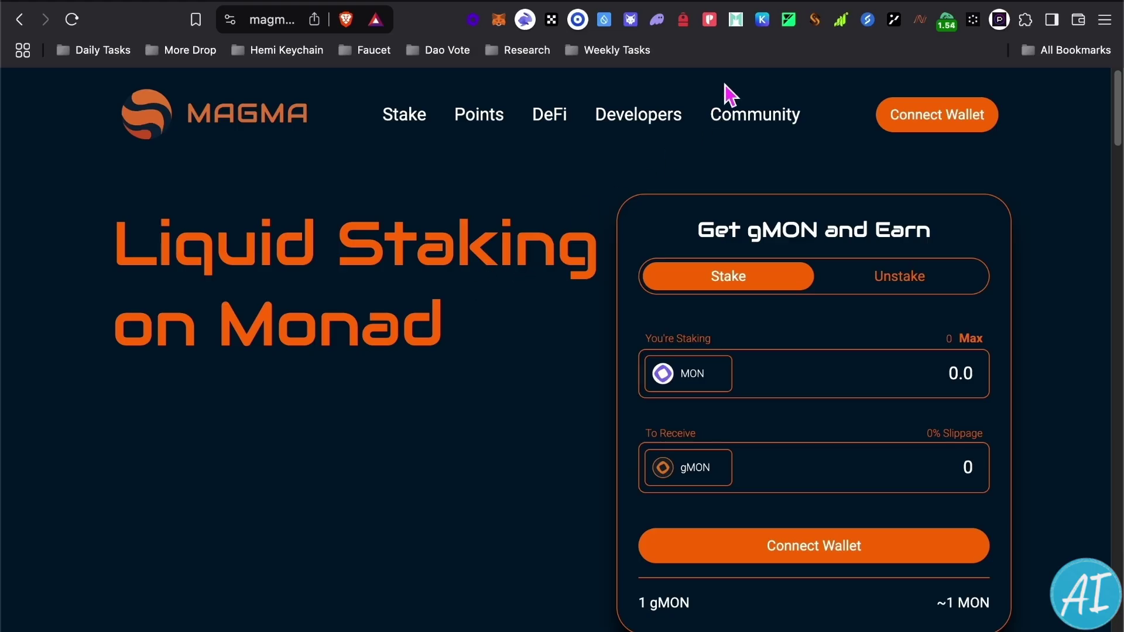
# Switch to the Kinza site to review the assets in its Markets list, and check the selected network in MetaMask
pyautogui.hotkey('ctrl', 'Tab')
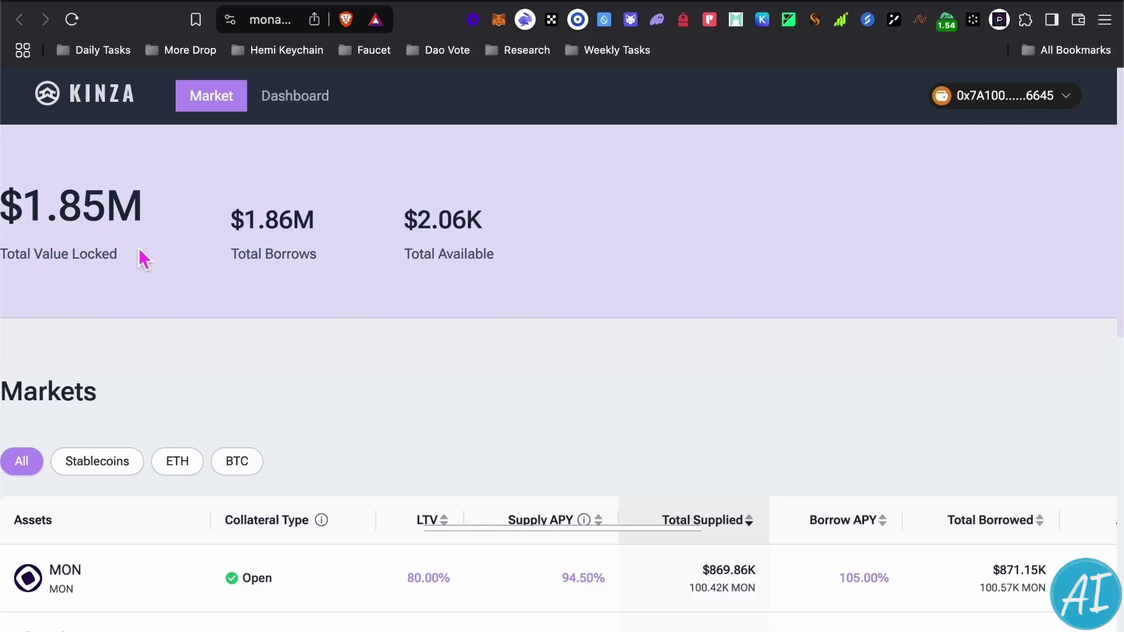
pyautogui.scroll(-3, 205, 307)
pyautogui.scroll(2, 209, 306)
pyautogui.scroll(-5, 210, 319)
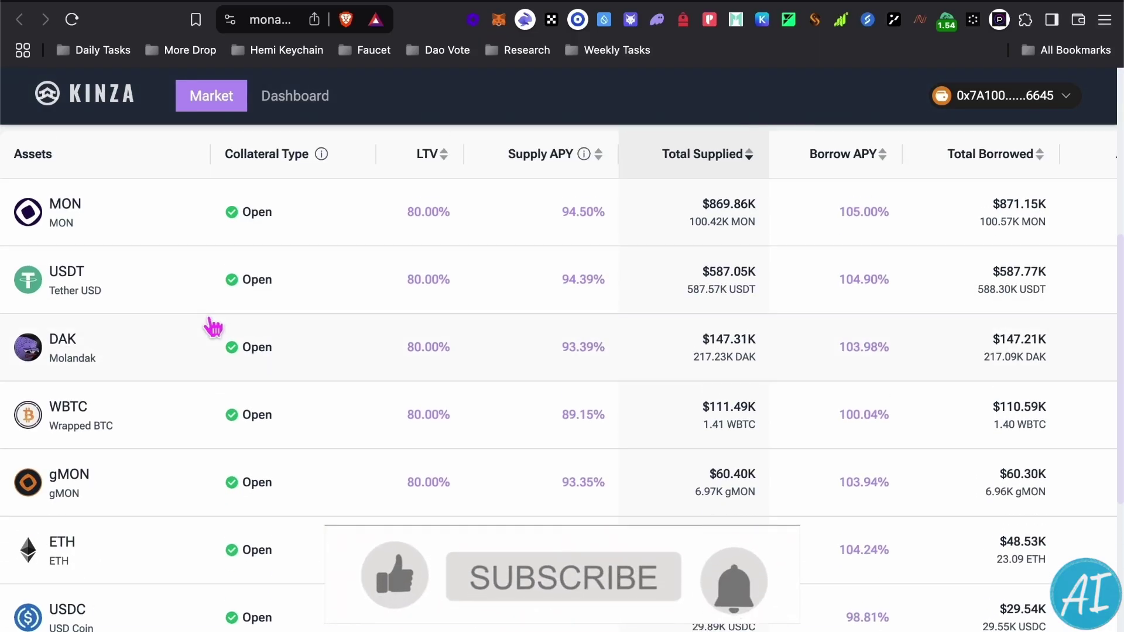
pyautogui.scroll(6, 211, 326)
pyautogui.scroll(-4, 150, 431)
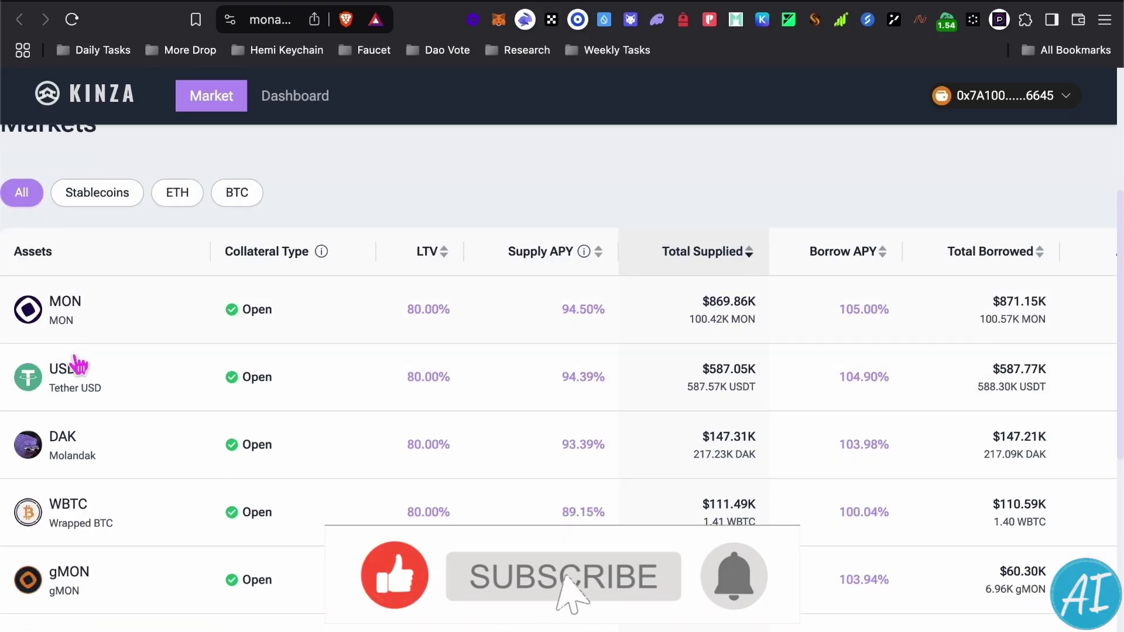
pyautogui.scroll(-1, 110, 371)
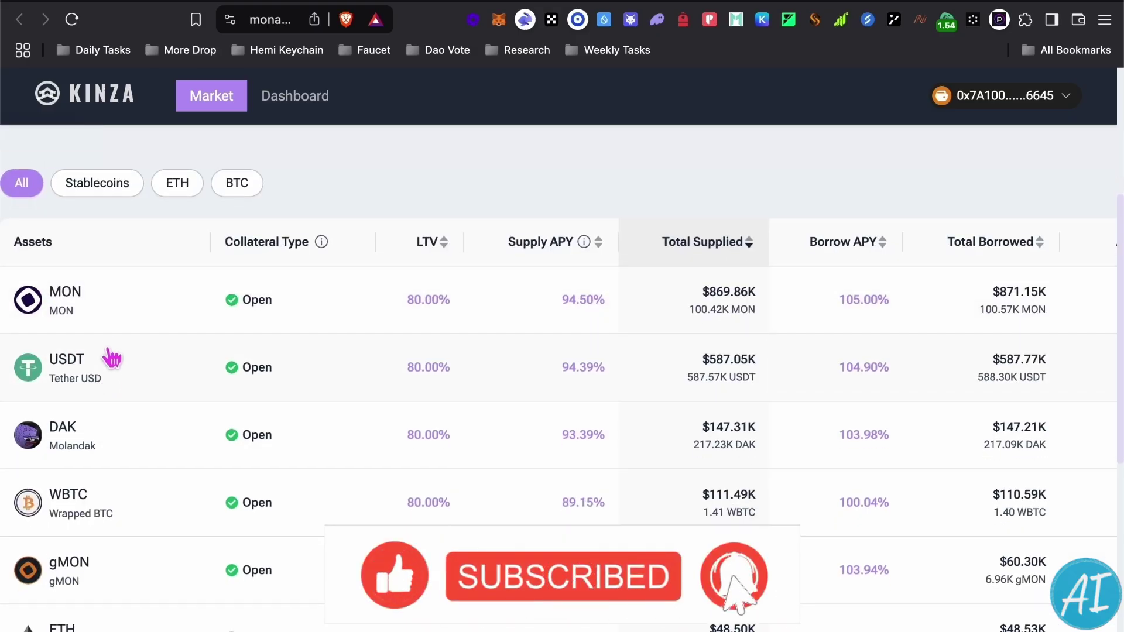
pyautogui.scroll(5, 146, 389)
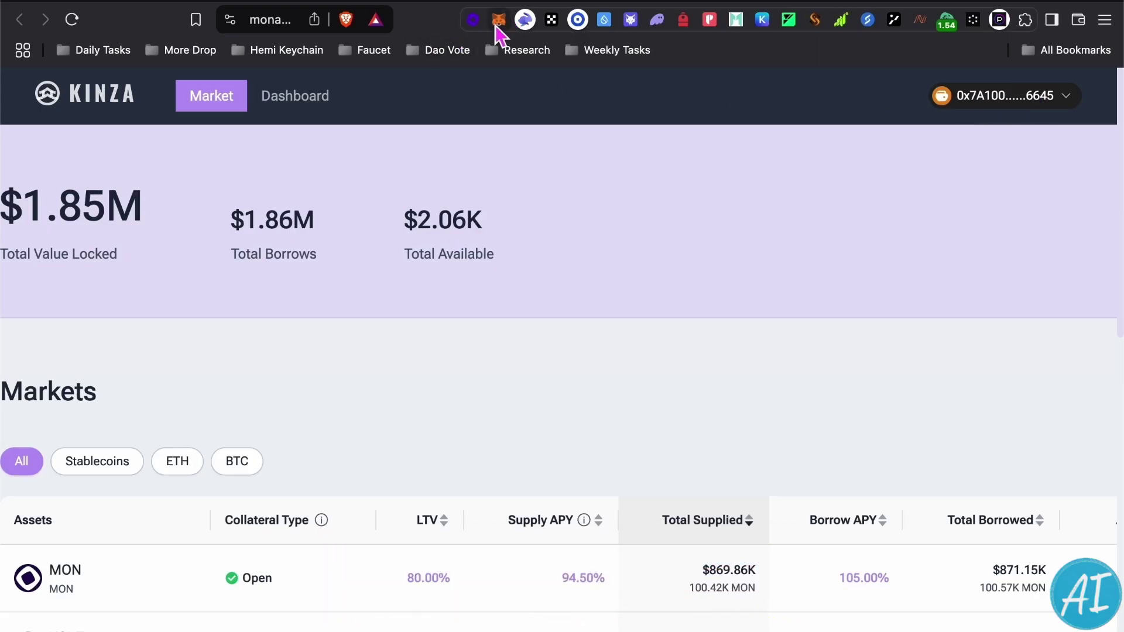
pyautogui.click(498, 22)
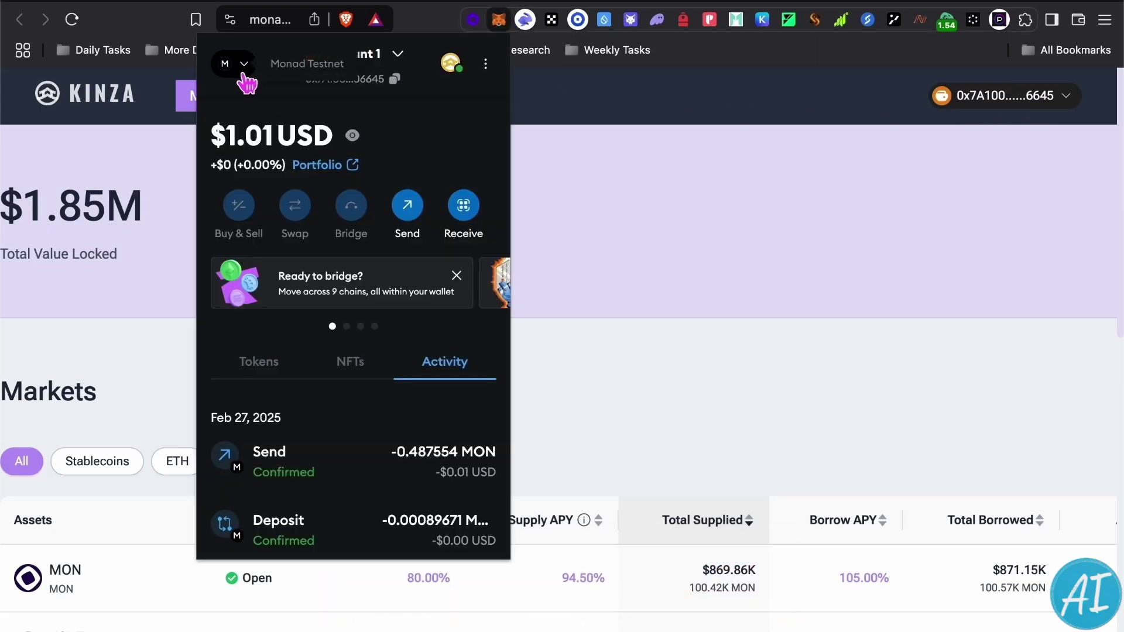
pyautogui.click(690, 195)
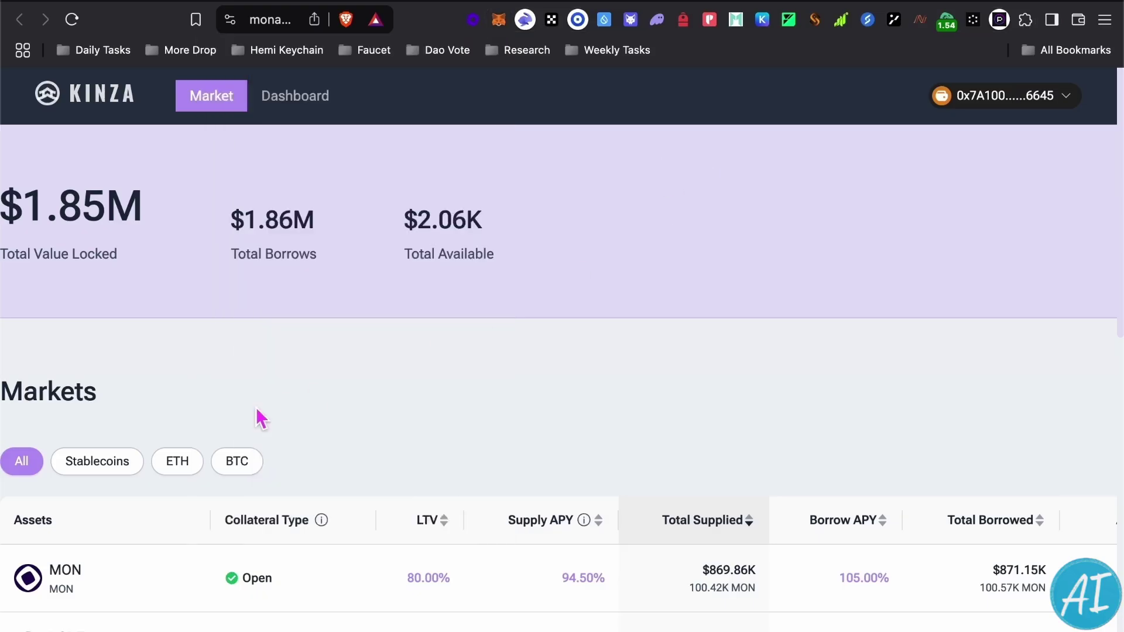
# Open the MON asset from Kinza's Markets list and go to its balance, supply and withdraw options
pyautogui.scroll(-2, 101, 442)
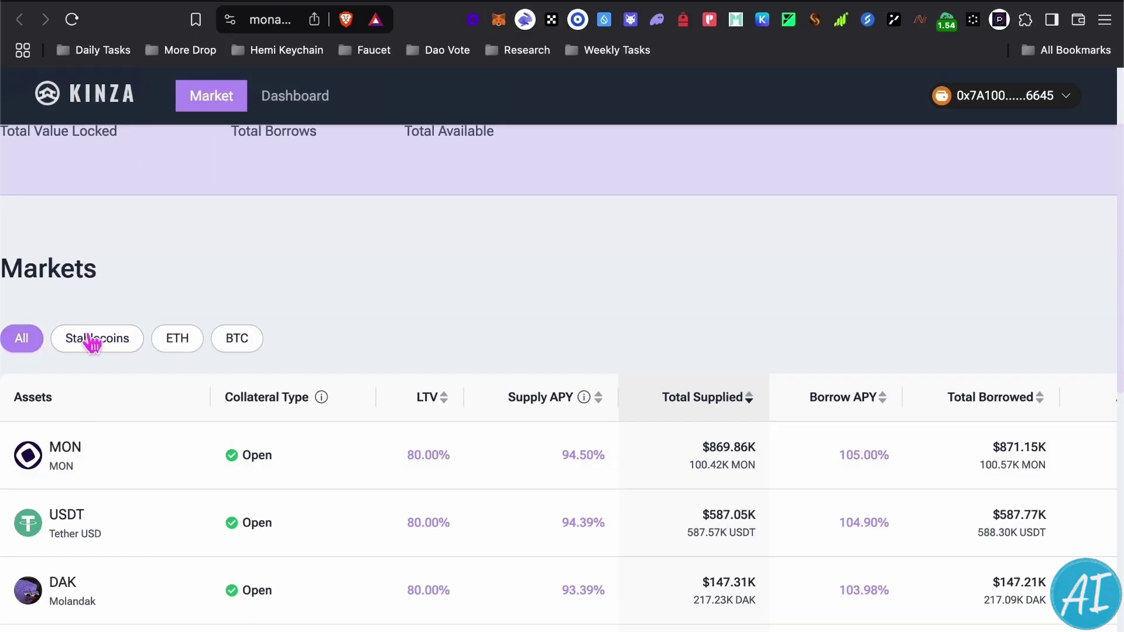
pyautogui.scroll(-2, 87, 404)
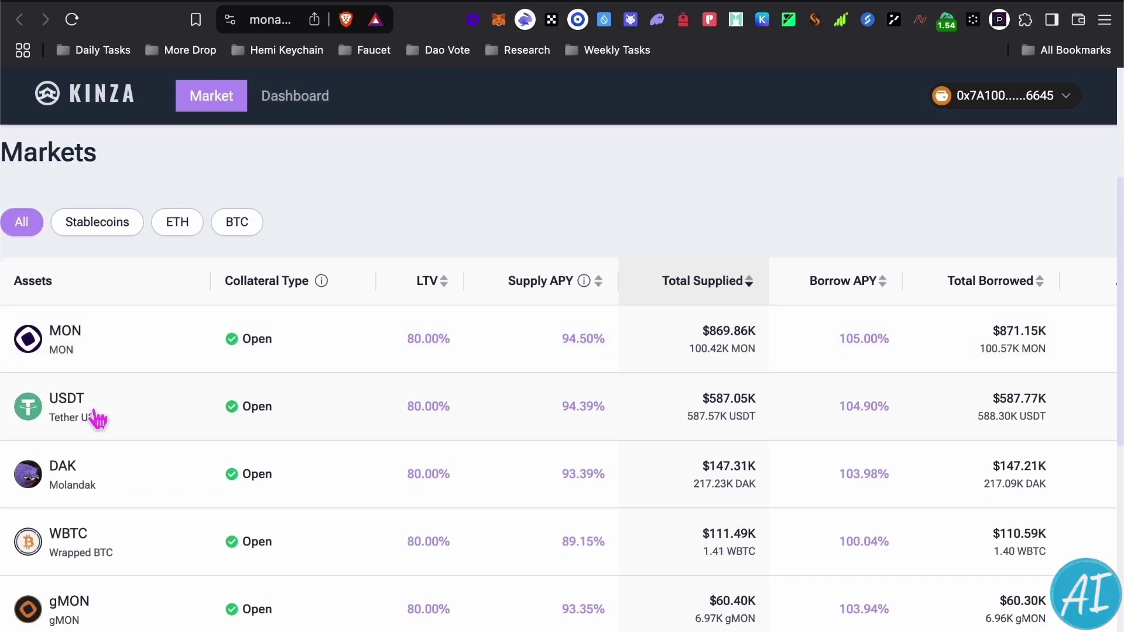
pyautogui.scroll(1, 164, 301)
pyautogui.scroll(-1, 138, 381)
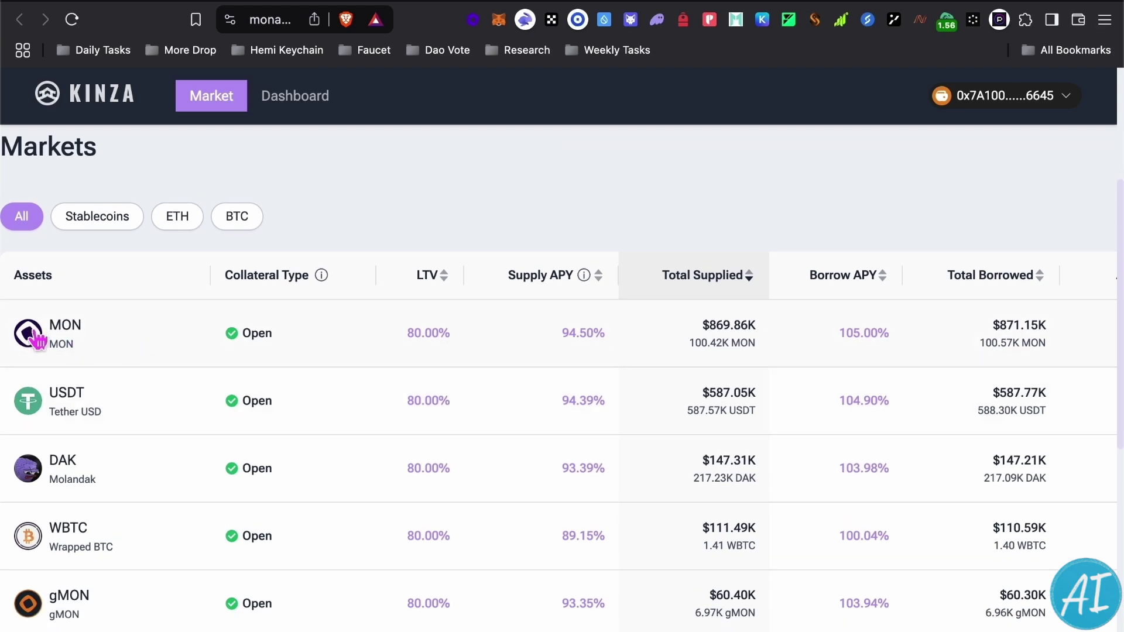
pyautogui.click(106, 342)
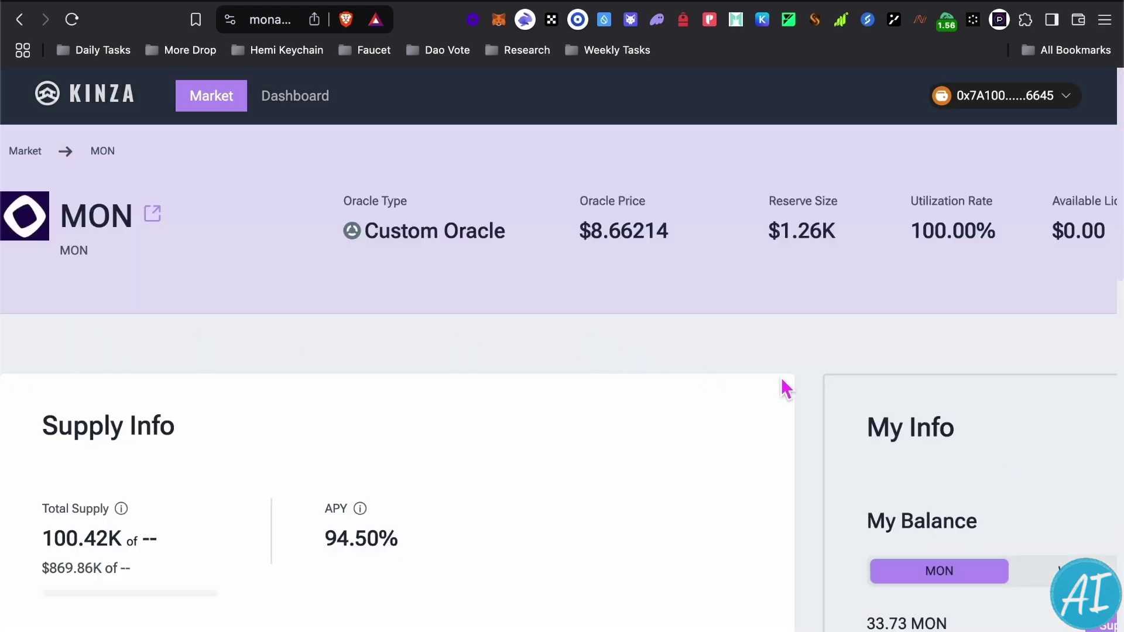
pyautogui.scroll(-5, 932, 403)
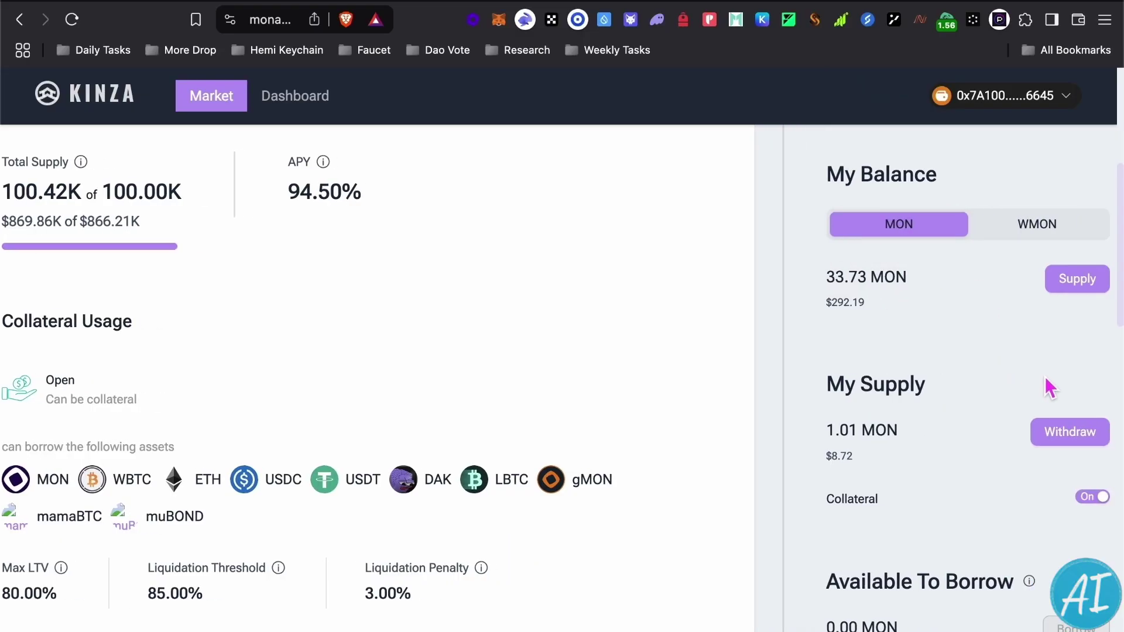
# Try to supply 0.1 MON from the wallet balance on Kinza's MON page, and close the supply form
pyautogui.hscroll(3, 1046, 389)
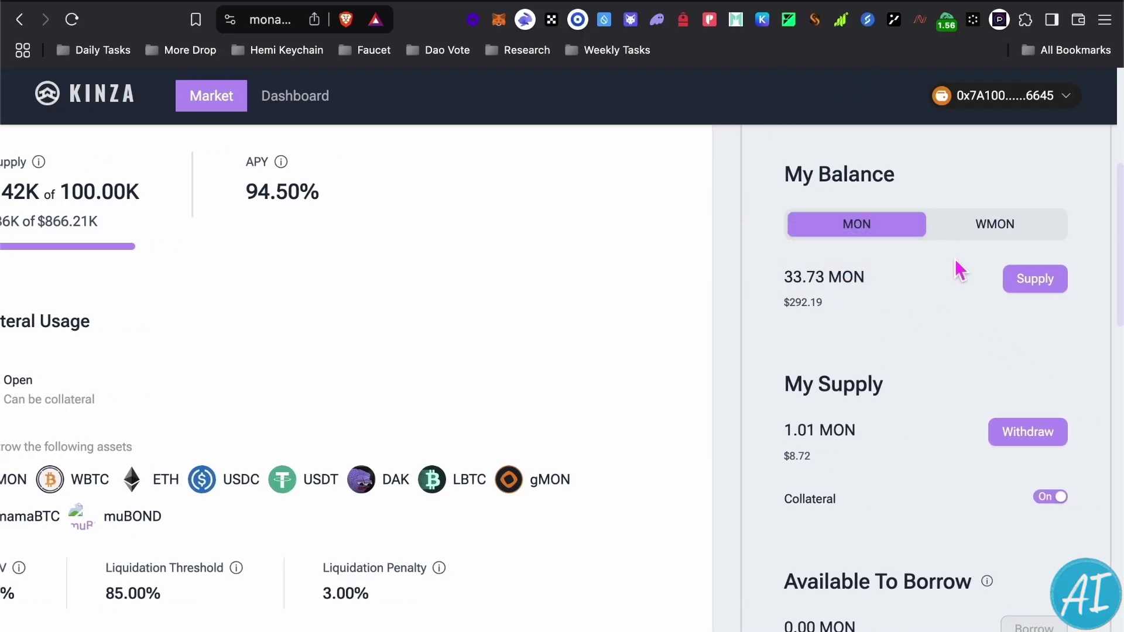
pyautogui.click(1035, 279)
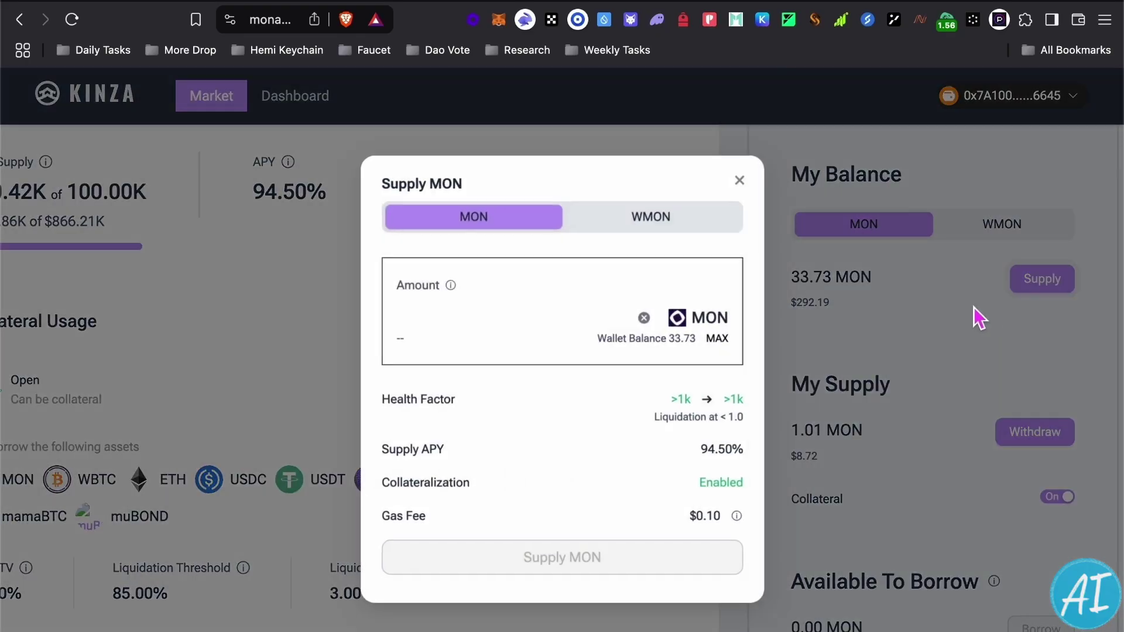
pyautogui.write('0.1')
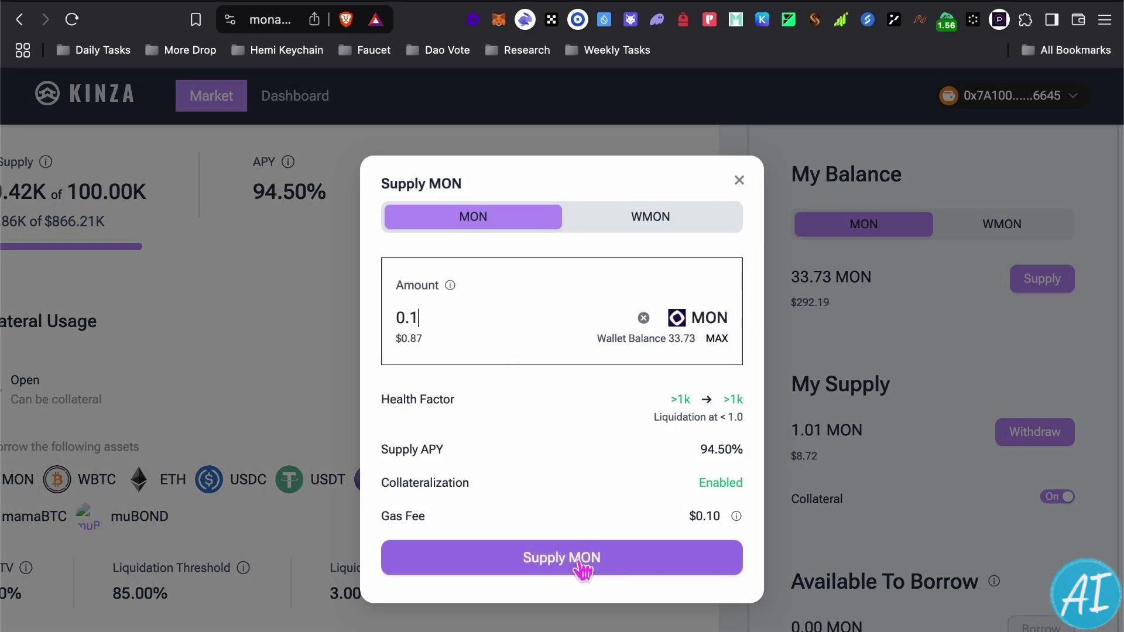
pyautogui.click(598, 566)
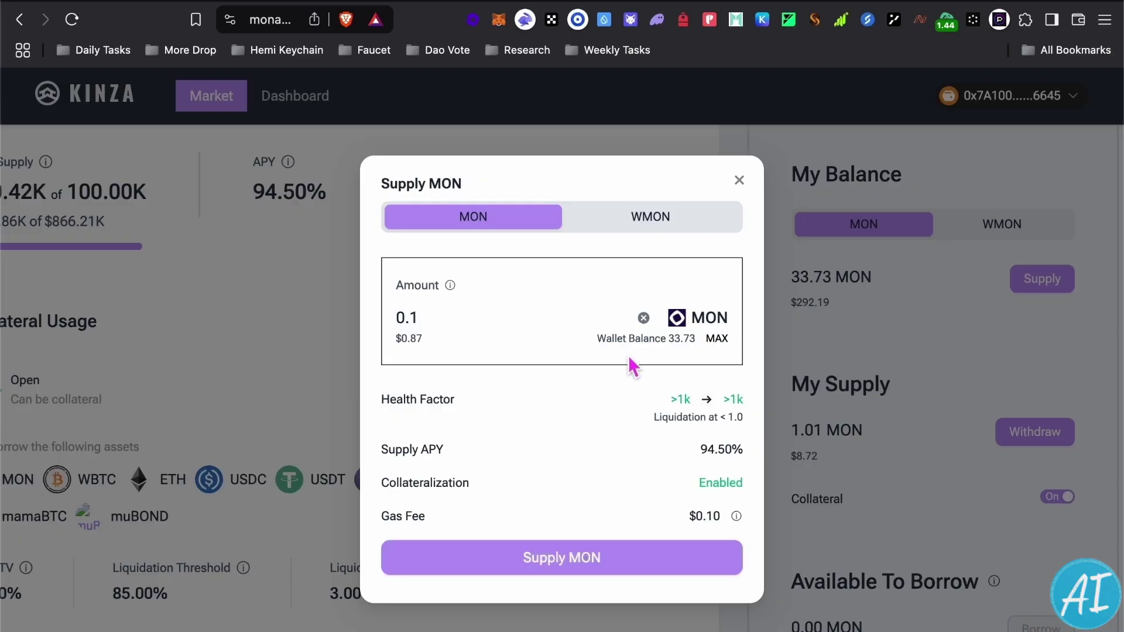
pyautogui.click(740, 180)
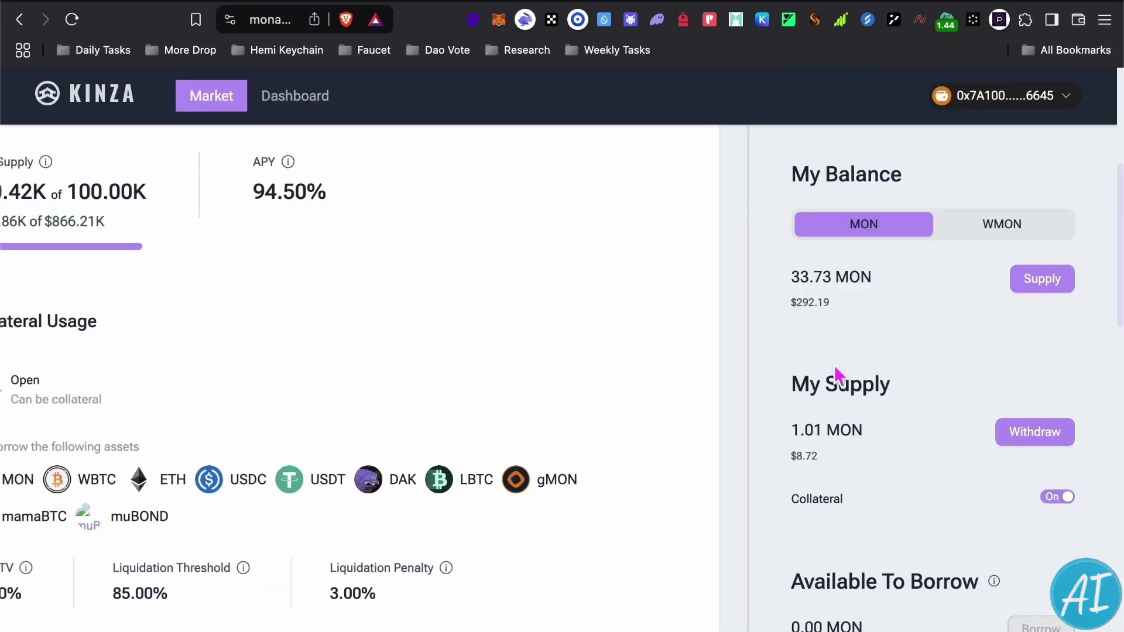
# Review the supply, collateral and oracle information on Kinza's MON asset page
pyautogui.scroll(-2, 843, 410)
pyautogui.scroll(-2, 947, 564)
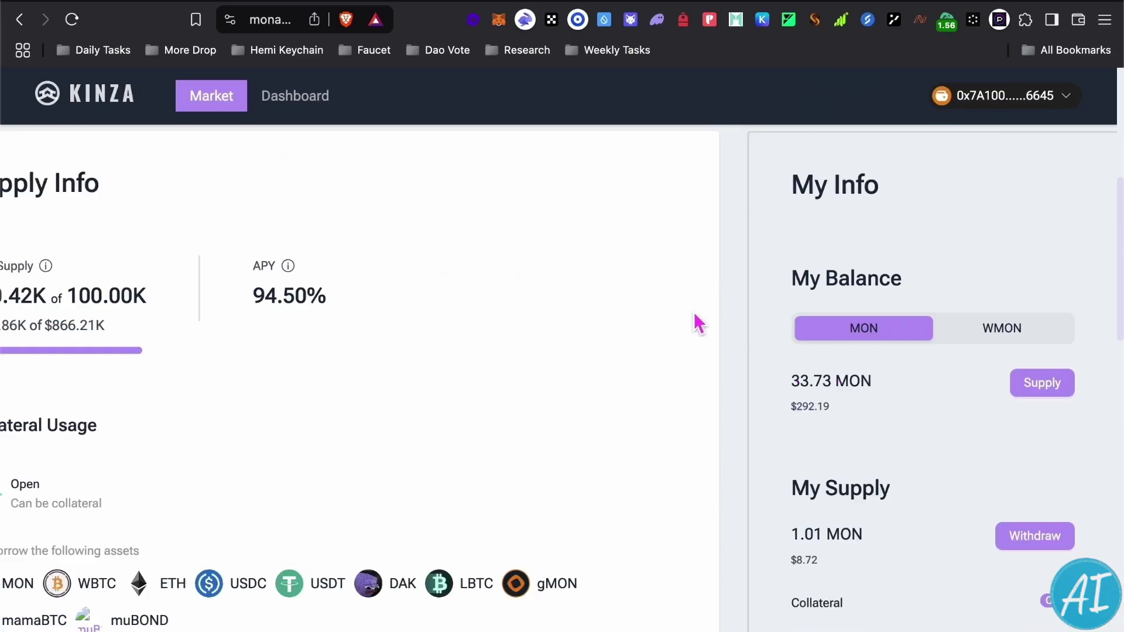
pyautogui.scroll(10, 743, 329)
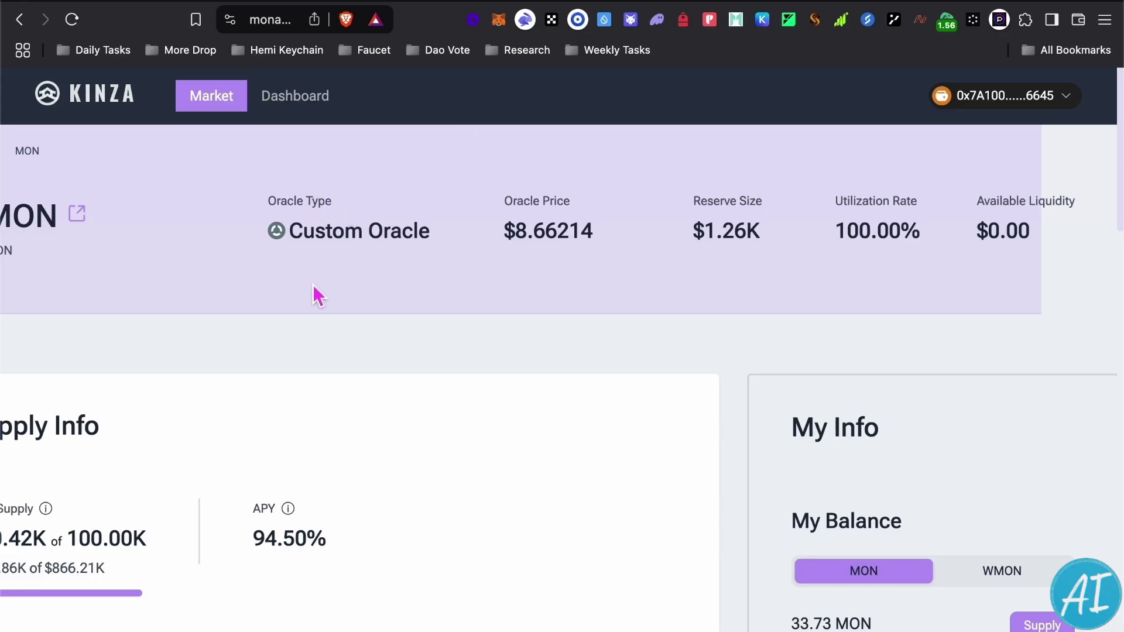
pyautogui.scroll(-3, 352, 276)
pyautogui.scroll(3, 770, 90)
# Switch to the Kintsu site and examine its connected wallet, statistics and Liquid Staking form
pyautogui.click(930, 2)
pyautogui.scroll(-2, 700, 298)
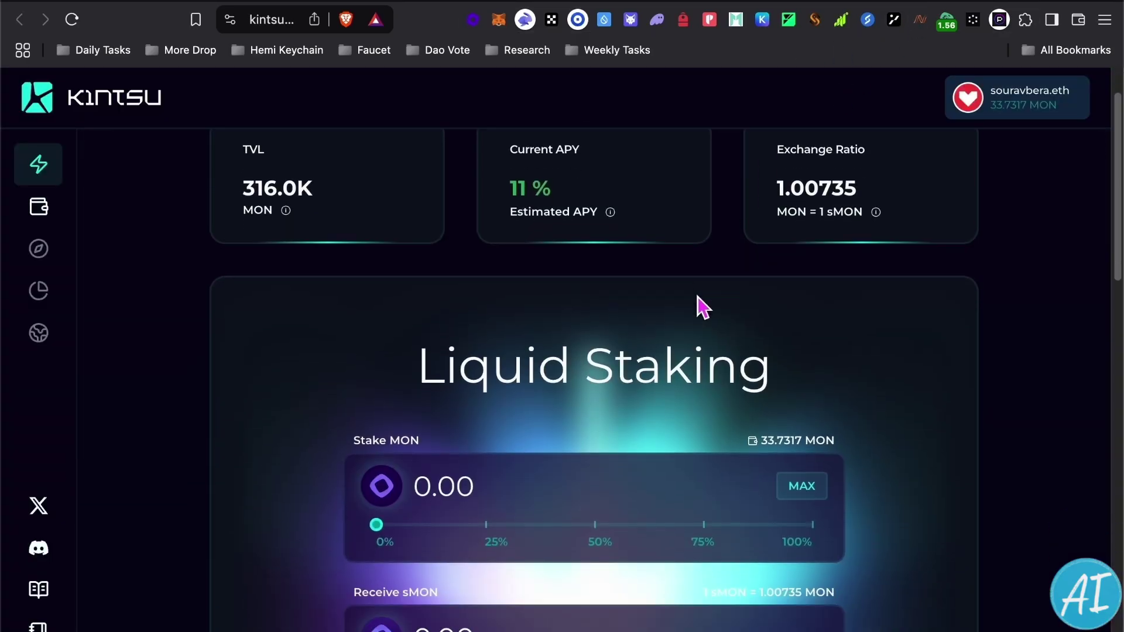
pyautogui.scroll(1, 728, 280)
pyautogui.scroll(1, 731, 287)
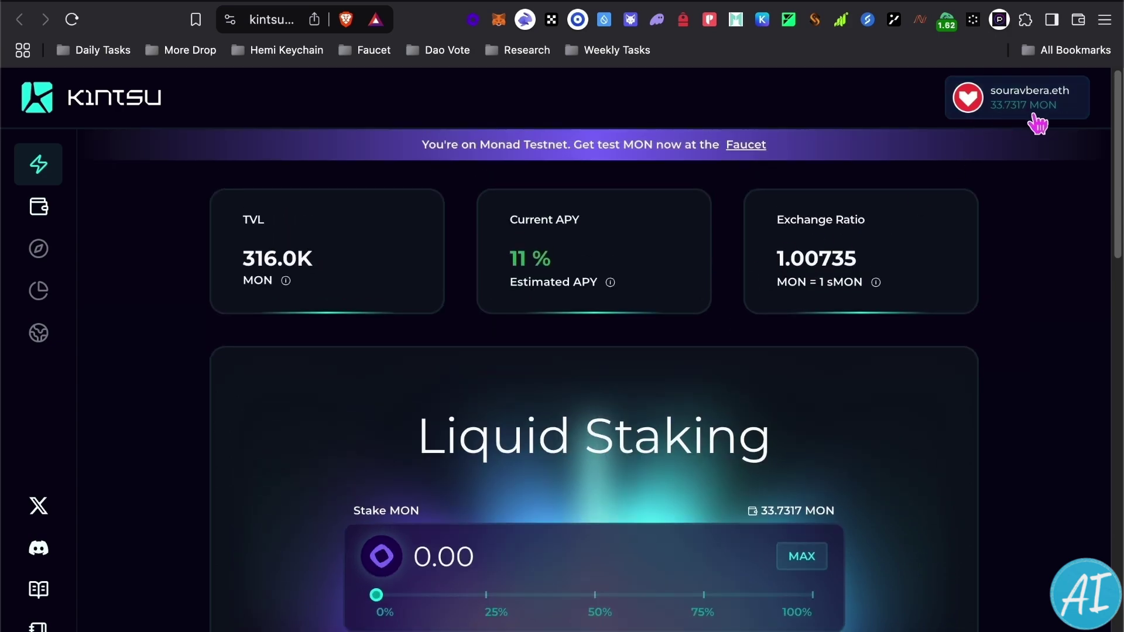
pyautogui.scroll(-1, 580, 452)
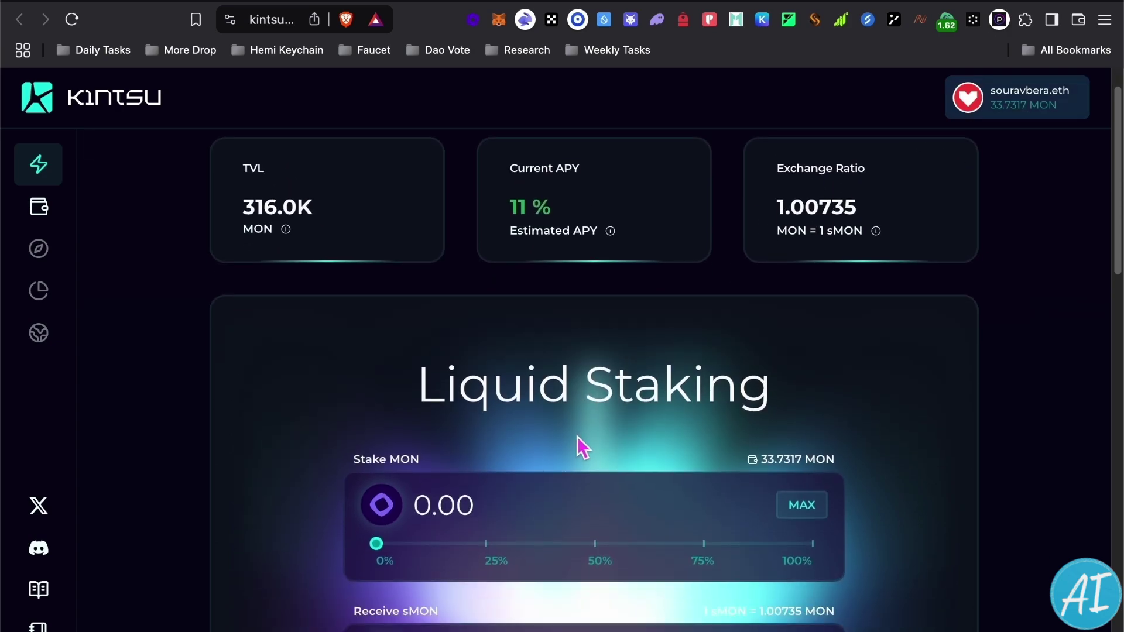
pyautogui.scroll(1, 563, 405)
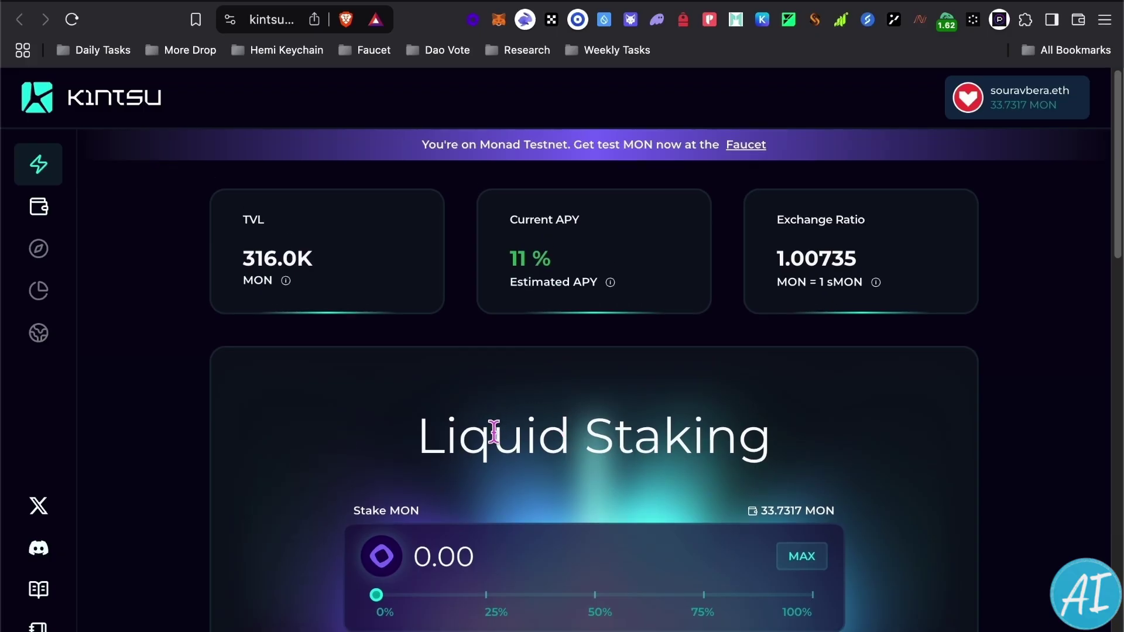
pyautogui.scroll(-1, 497, 427)
pyautogui.scroll(-2, 562, 419)
pyautogui.scroll(3, 477, 344)
pyautogui.scroll(-5, 504, 404)
pyautogui.scroll(3, 508, 291)
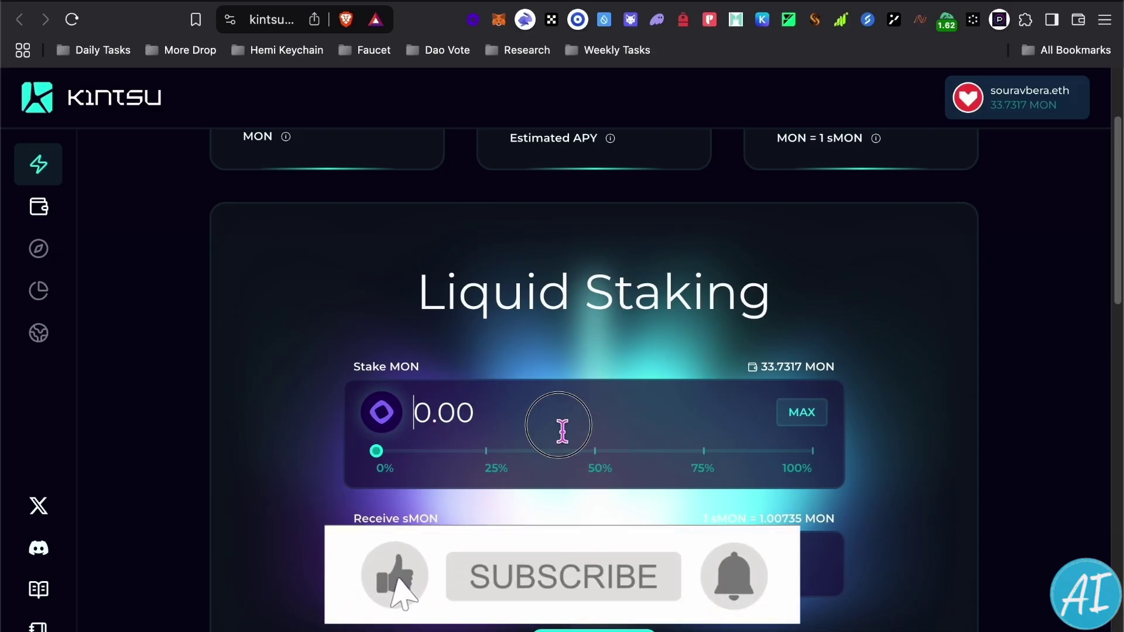
# Enter 0.1 as the amount of MON to stake for sMON in Kintsu's Liquid Staking form
pyautogui.click(516, 411)
pyautogui.write('0.1')
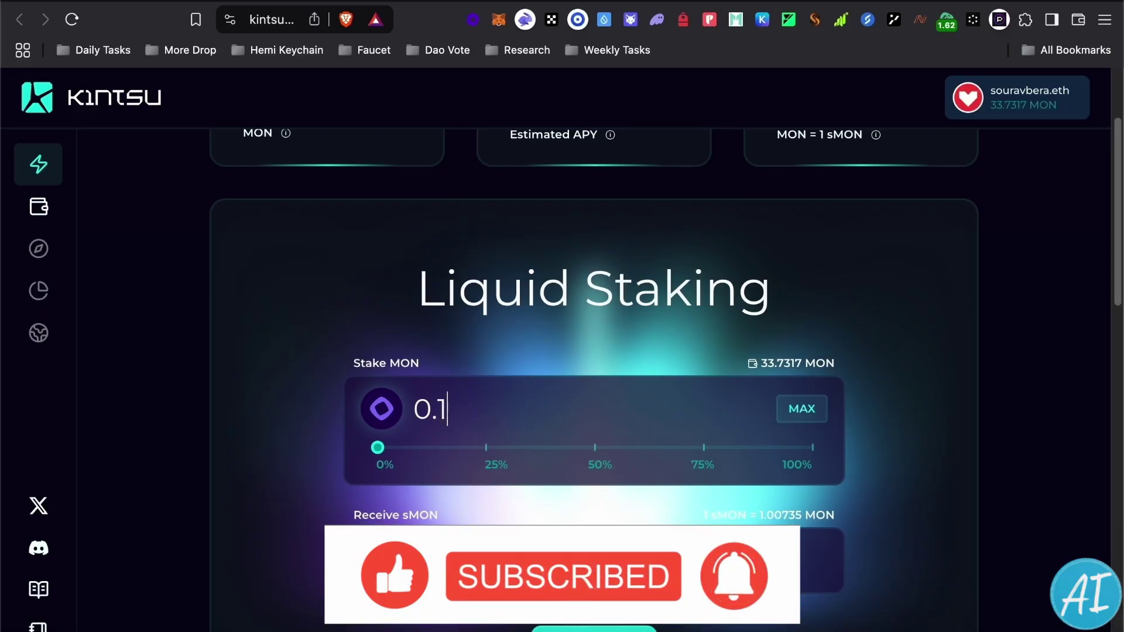
pyautogui.scroll(-2, 612, 591)
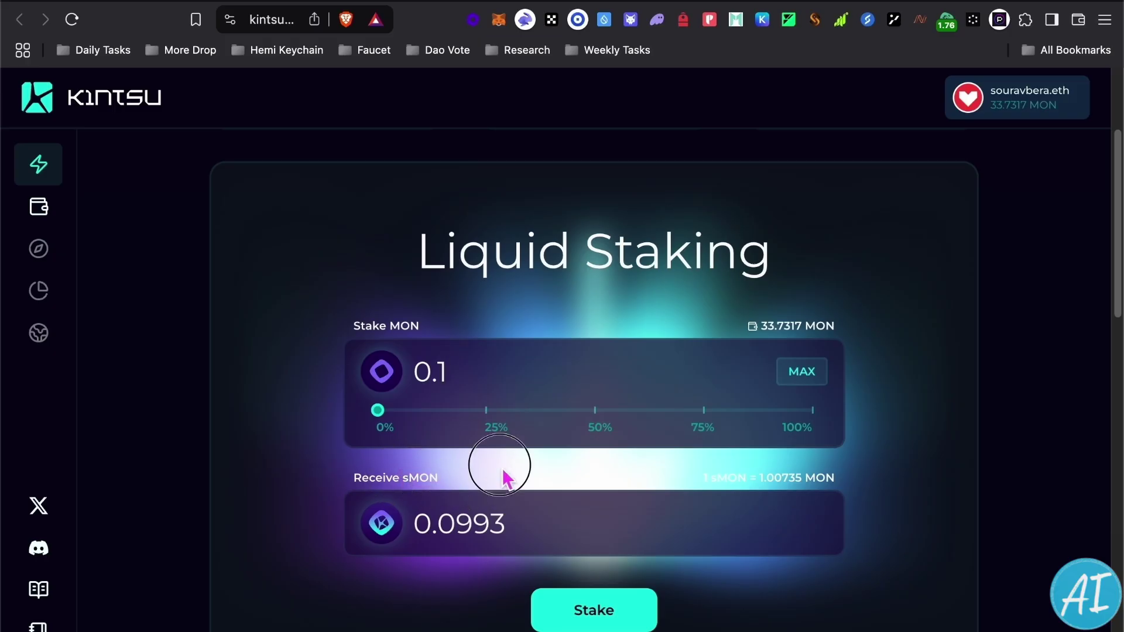
# Open Kintsu's Unstake page and look over the sMON unstaking form
pyautogui.scroll(3, 550, 425)
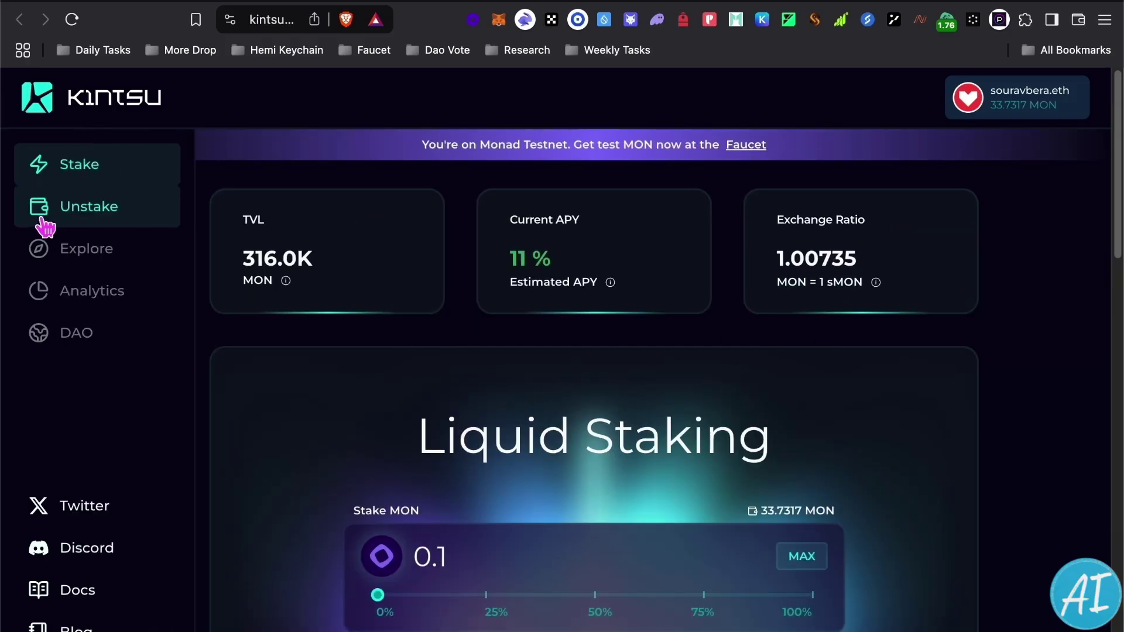
pyautogui.click(111, 221)
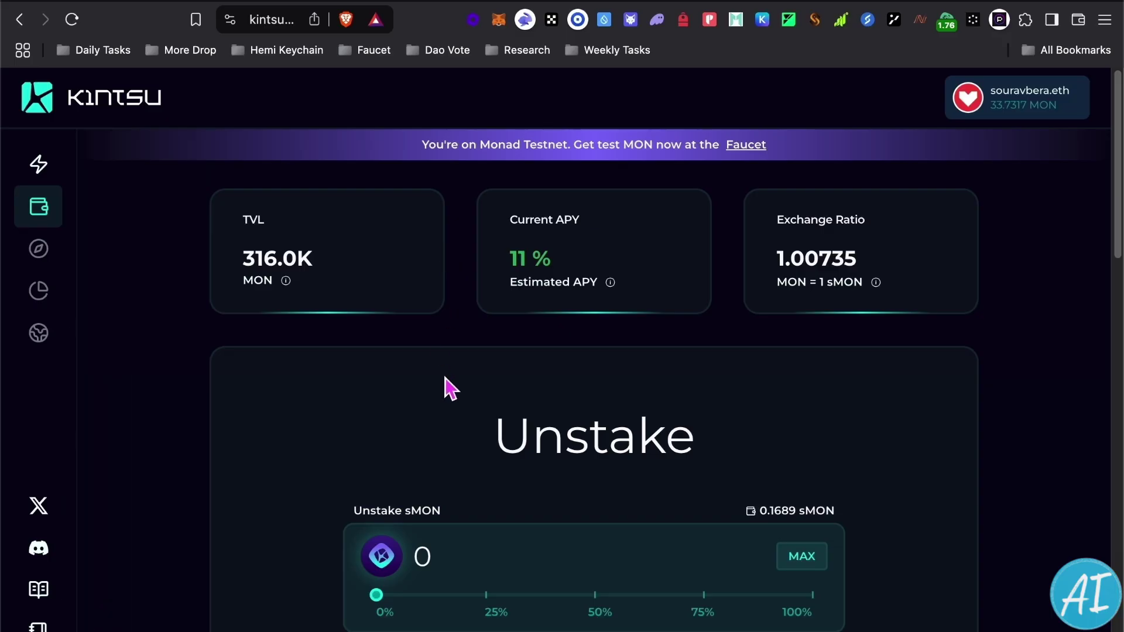
pyautogui.scroll(-2, 520, 449)
pyautogui.scroll(1, 736, 291)
pyautogui.scroll(1, 736, 291)
pyautogui.scroll(-1, 788, 156)
pyautogui.scroll(1, 808, 322)
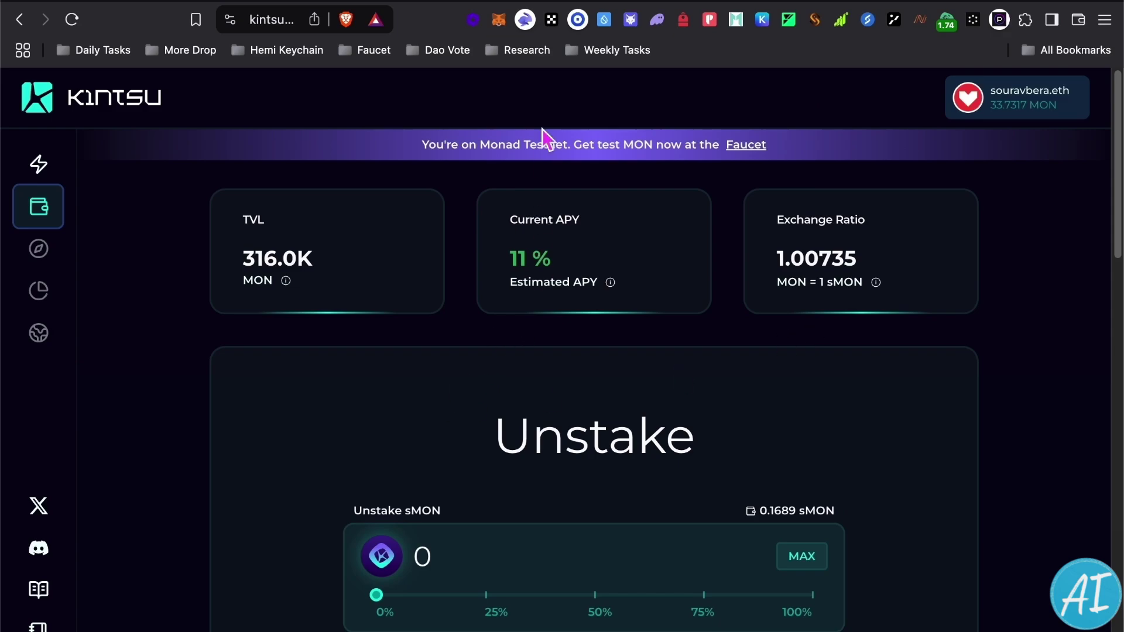
# Switch to the Clober site and choose Monad Testnet as the trading network
pyautogui.click(597, 3)
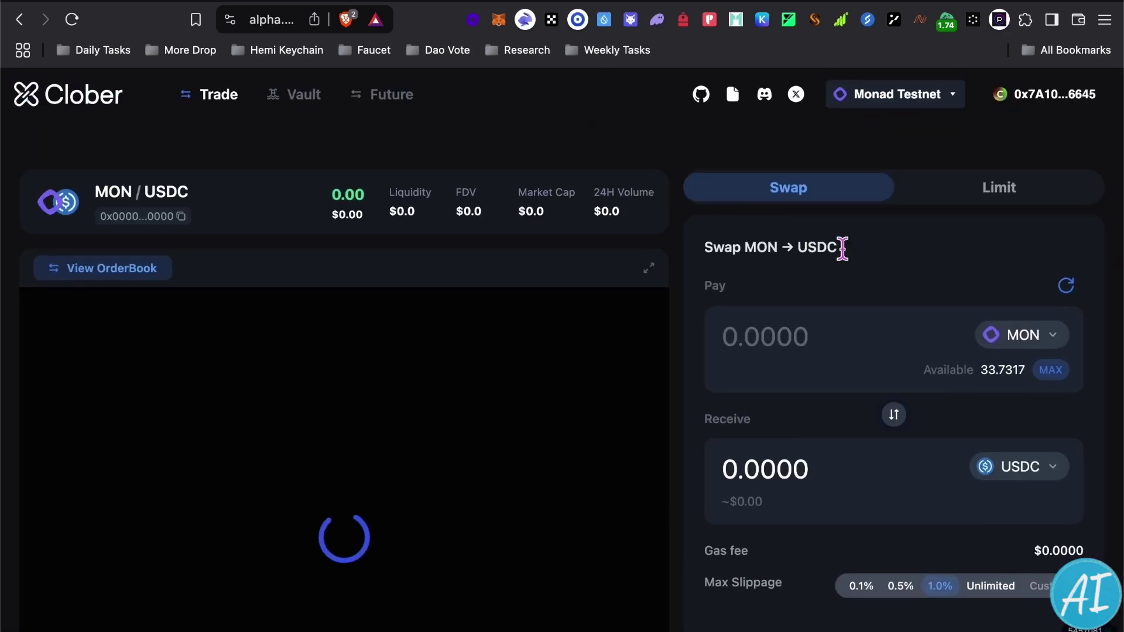
pyautogui.scroll(-1, 879, 296)
pyautogui.scroll(1, 875, 287)
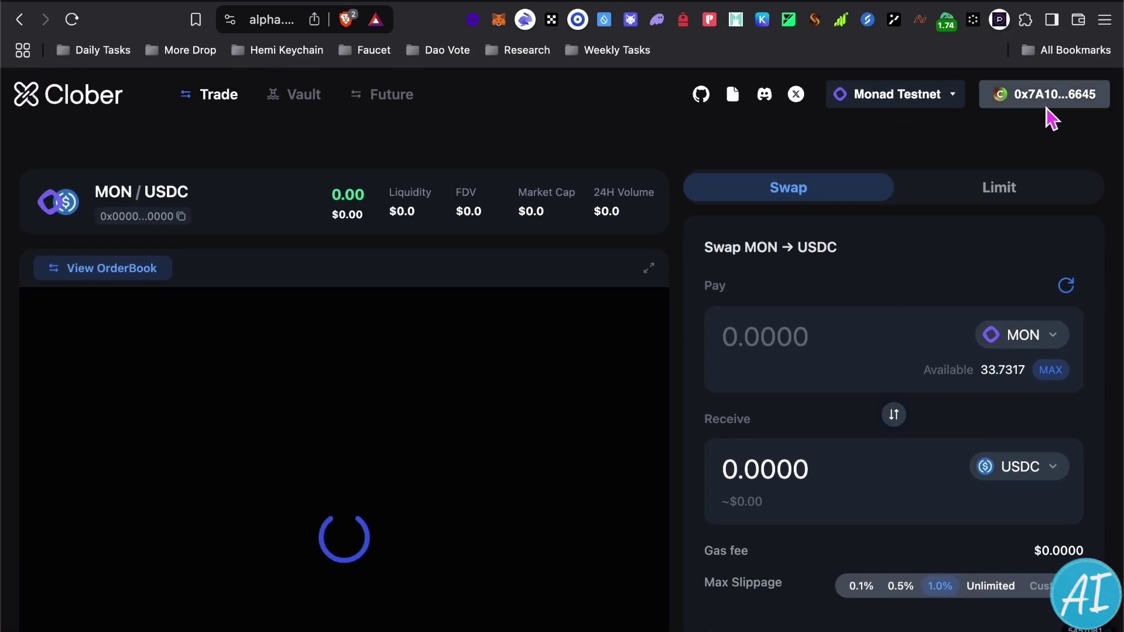
pyautogui.click(962, 103)
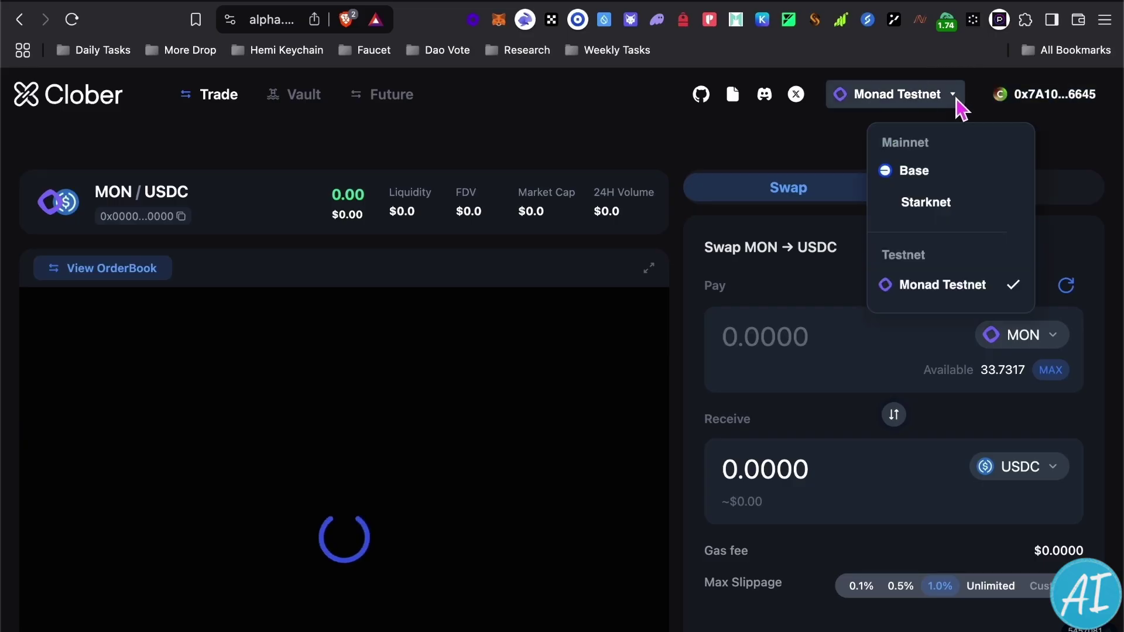
pyautogui.click(934, 283)
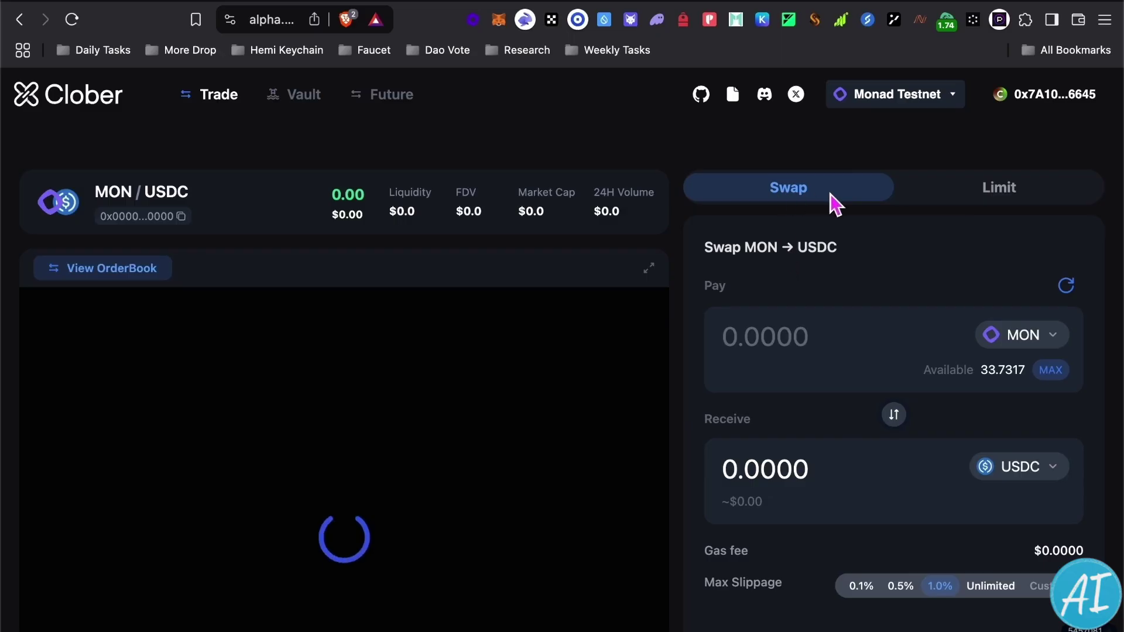
# Review the token lists for the pay and receive sides of Clober's swap form, leaving MON and USDC selected
pyautogui.scroll(-1, 937, 281)
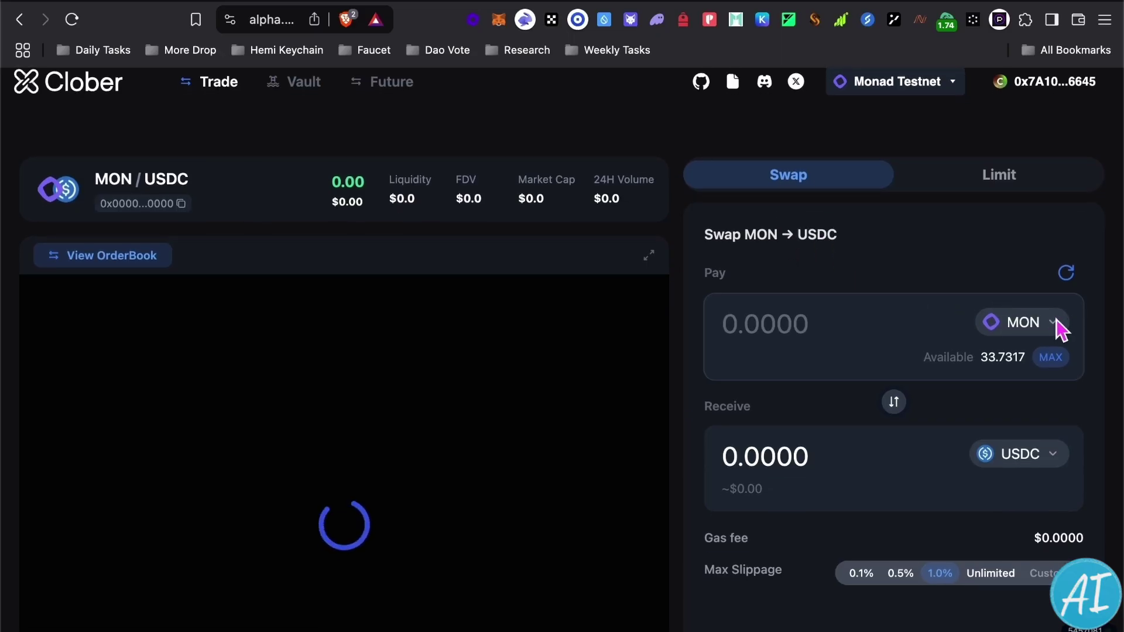
pyautogui.click(1019, 328)
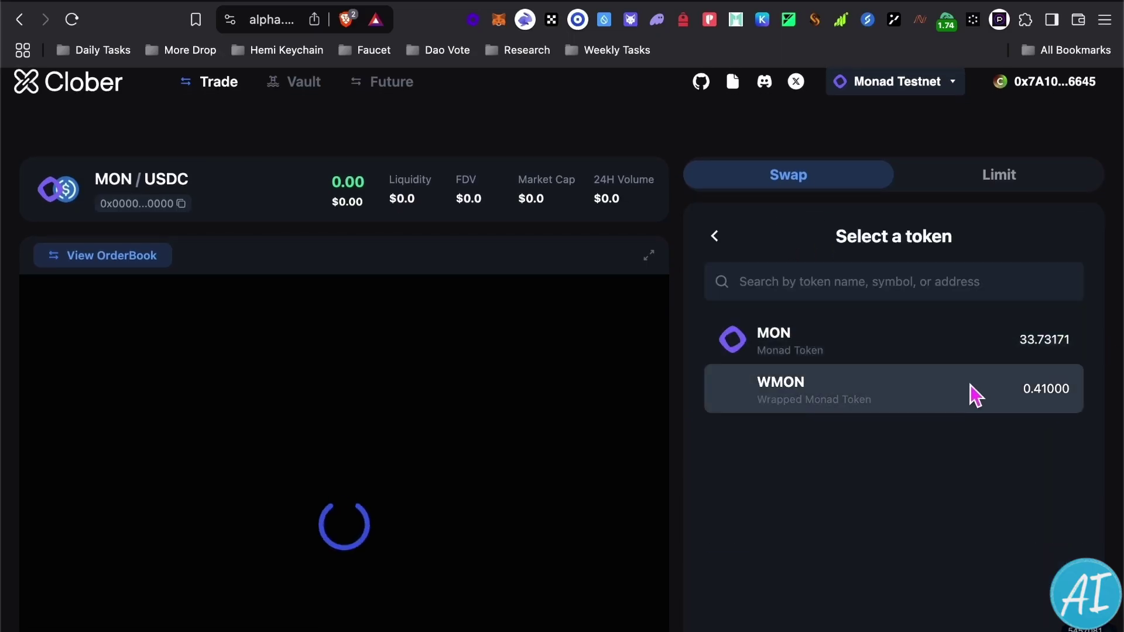
pyautogui.click(716, 236)
pyautogui.click(1020, 464)
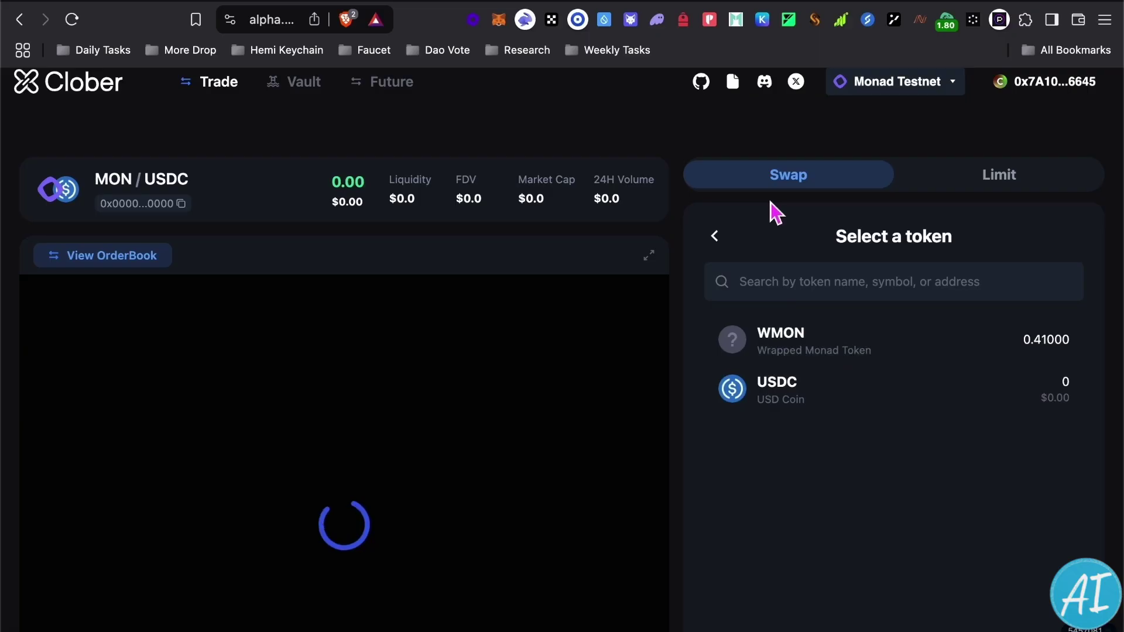
pyautogui.click(716, 235)
pyautogui.scroll(1, 1083, 483)
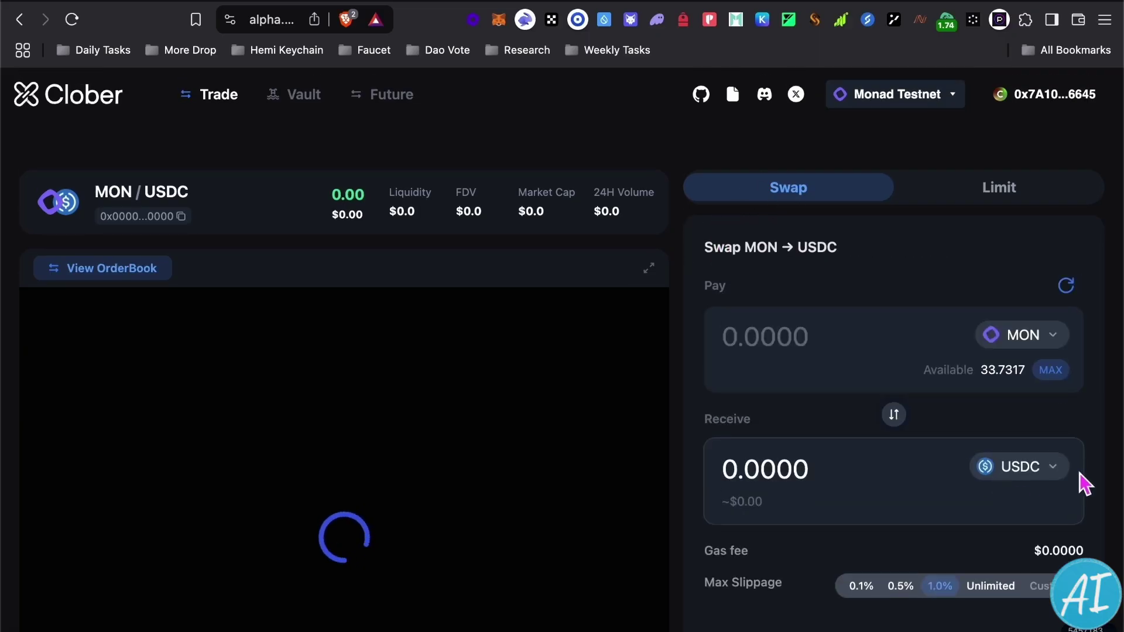
# Swap 0.1 MON for USDC on Clober and approve the transaction in MetaMask
pyautogui.click(819, 357)
pyautogui.write('0.1')
pyautogui.scroll(-3, 855, 486)
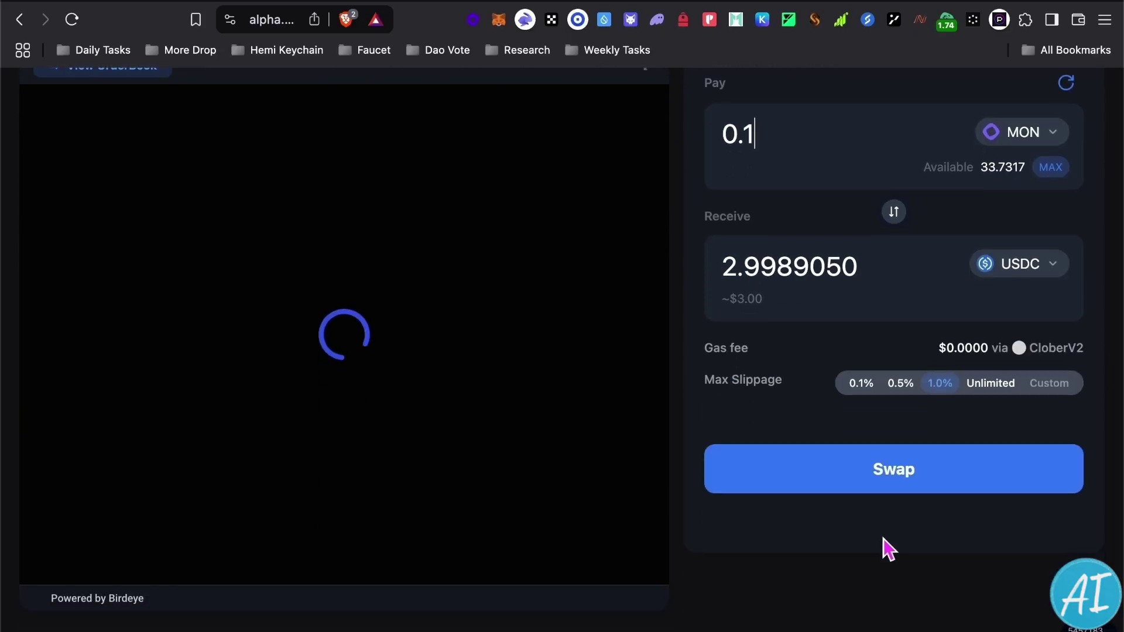
pyautogui.click(890, 469)
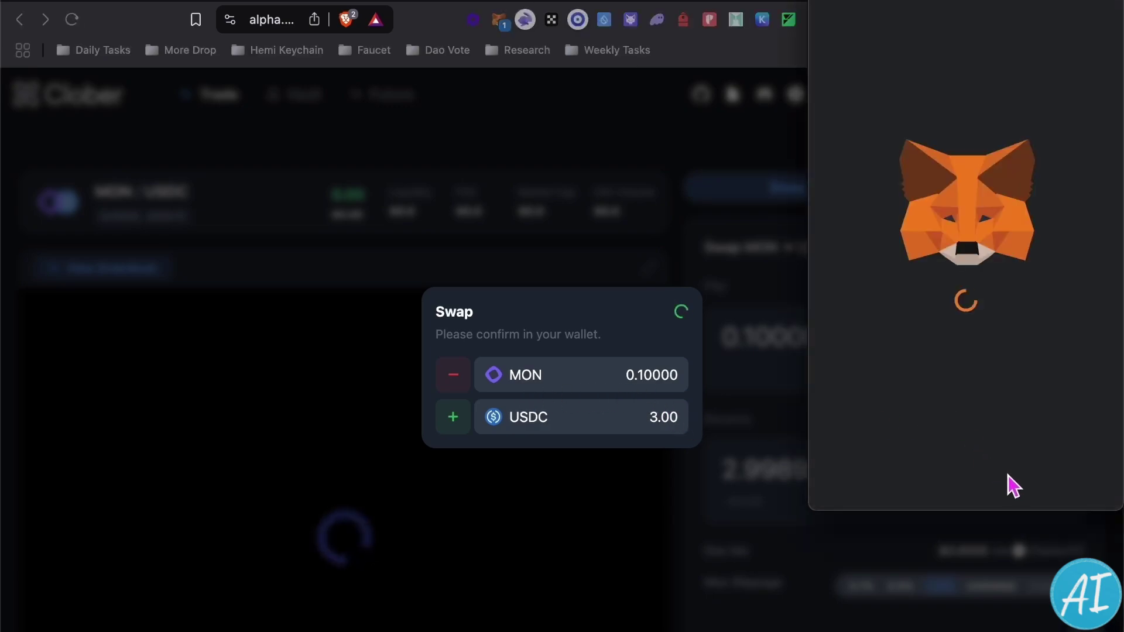
pyautogui.click(1035, 485)
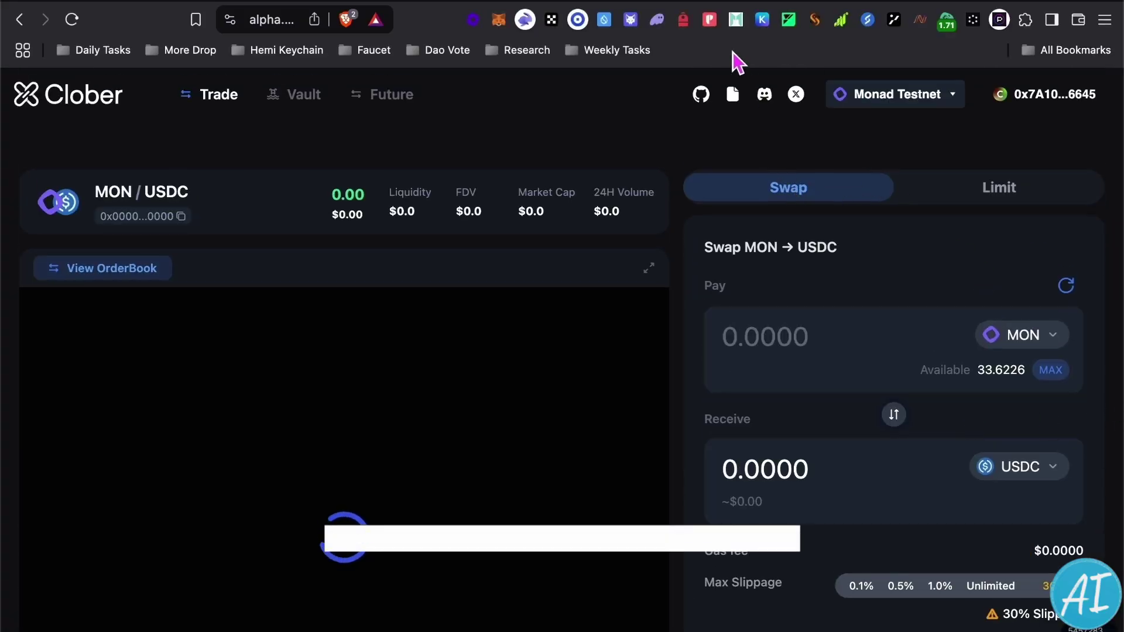
# Switch to the PancakeSwap site and examine its account menu, network list and MON-to-USDC swap form
pyautogui.click(720, 1)
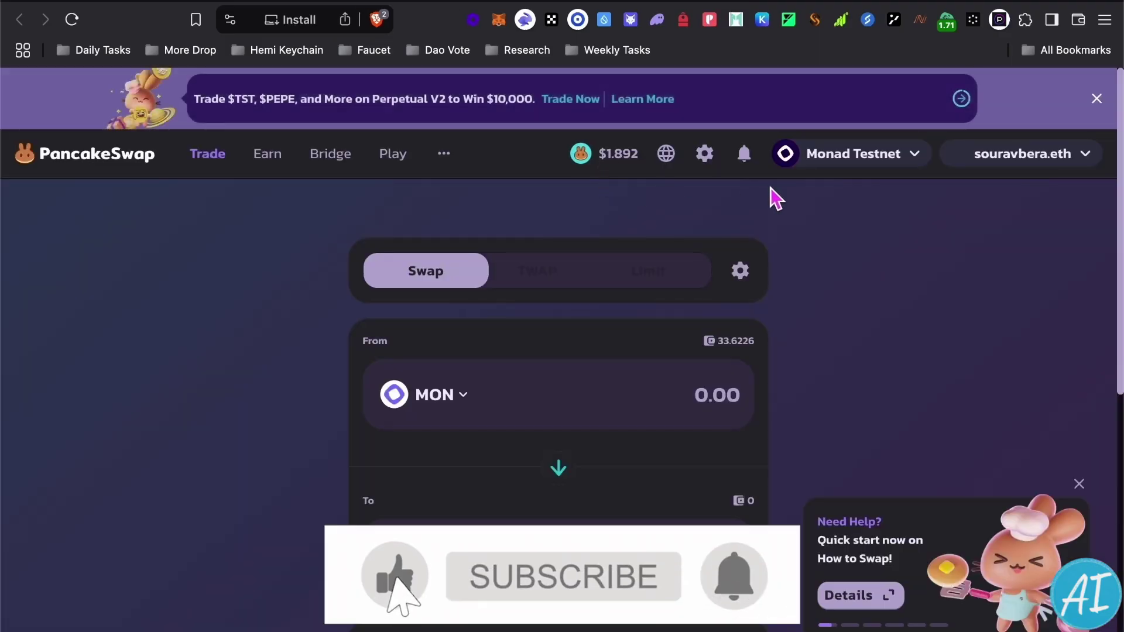
pyautogui.moveTo(1011, 176)
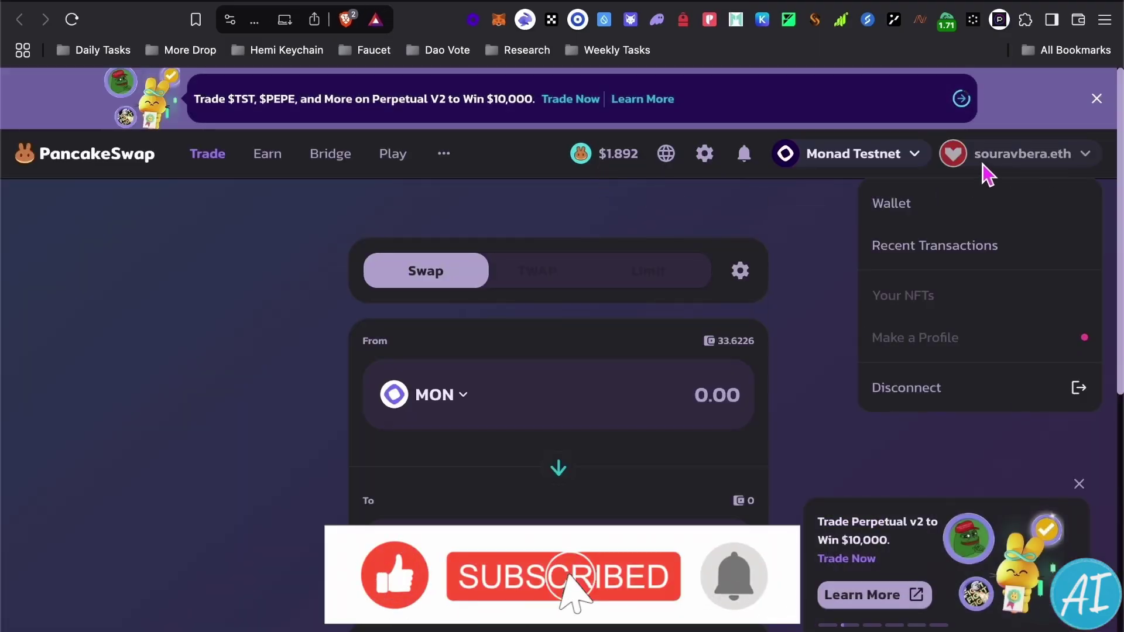
pyautogui.moveTo(878, 169)
pyautogui.scroll(-2, 883, 484)
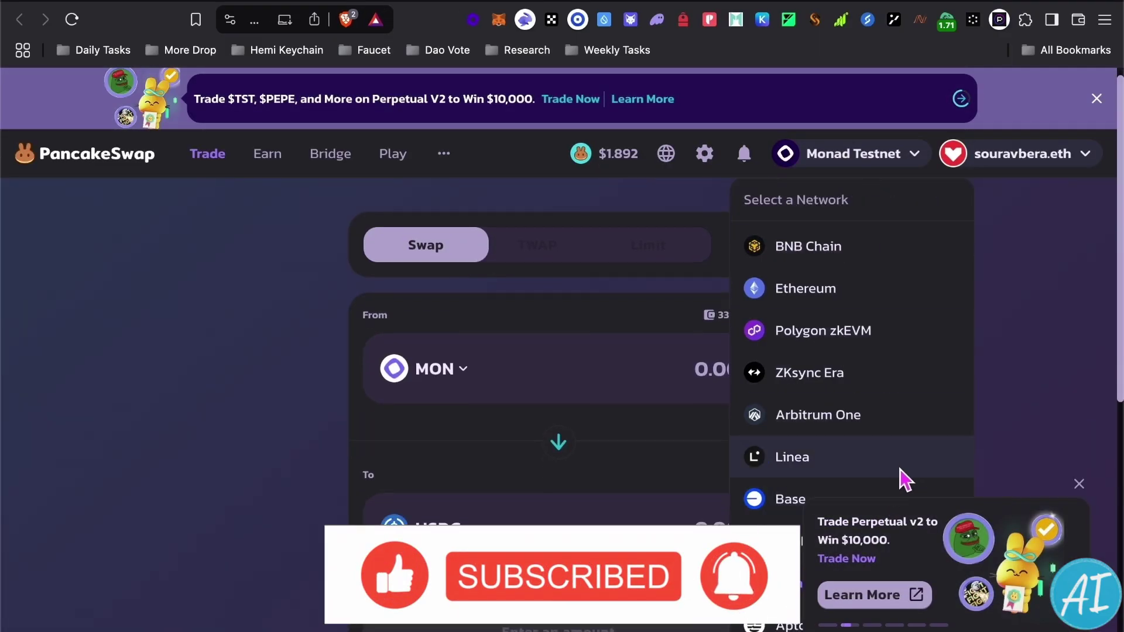
pyautogui.scroll(1, 620, 409)
pyautogui.scroll(-4, 620, 410)
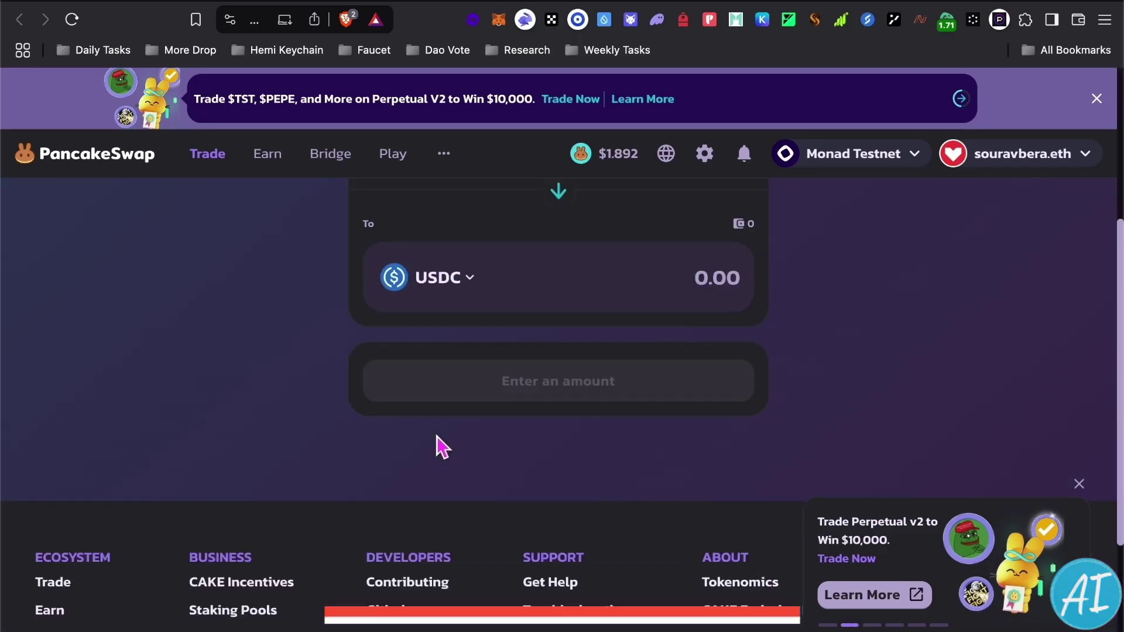
pyautogui.scroll(5, 441, 447)
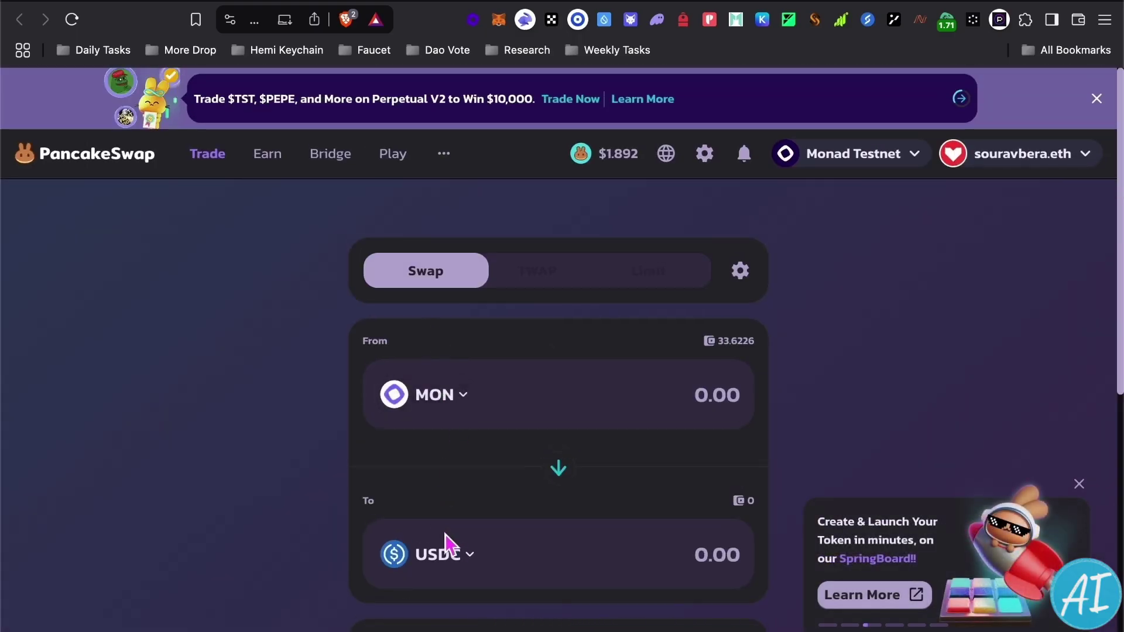
pyautogui.scroll(-2, 440, 511)
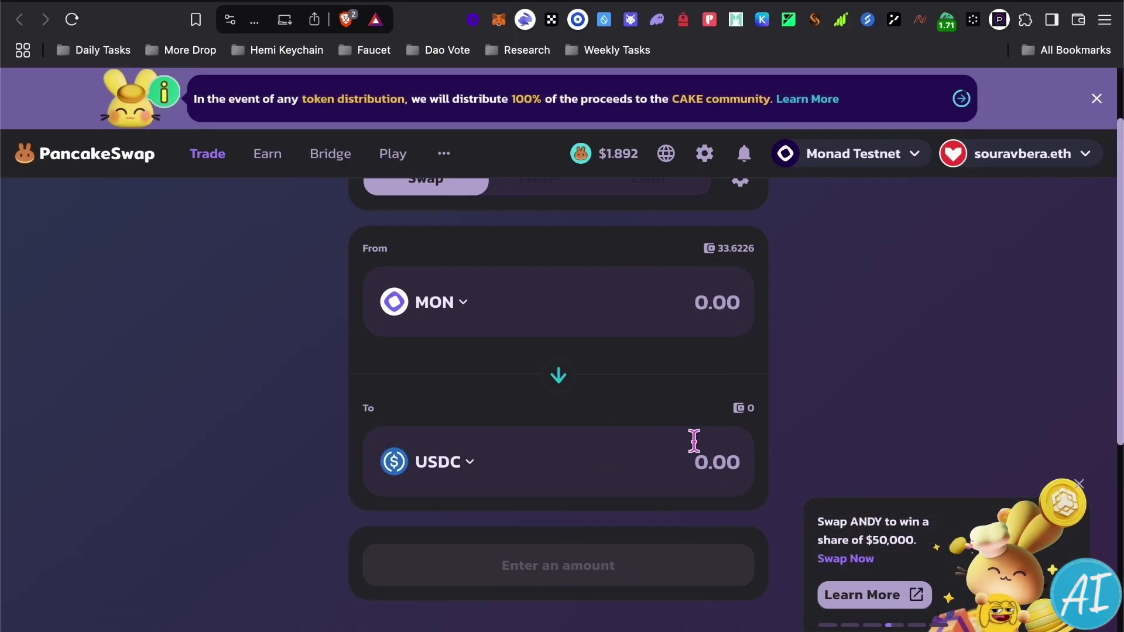
pyautogui.scroll(3, 673, 346)
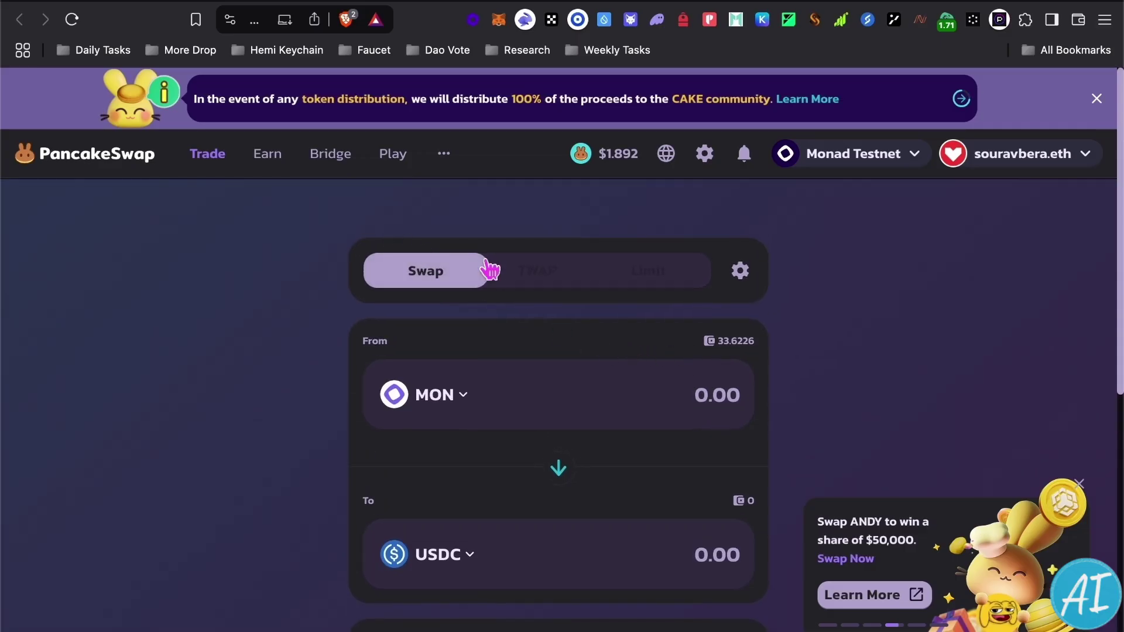
# Open PancakeSwap's Farm / Liquidity page and bring up its list of all pools
pyautogui.moveTo(269, 171)
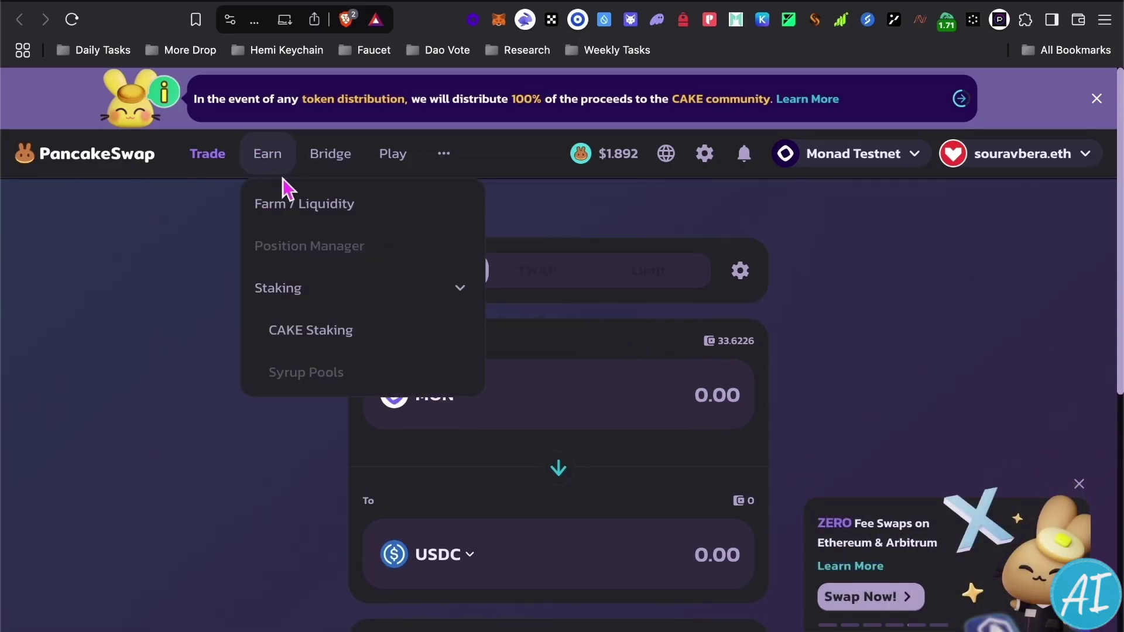
pyautogui.click(295, 211)
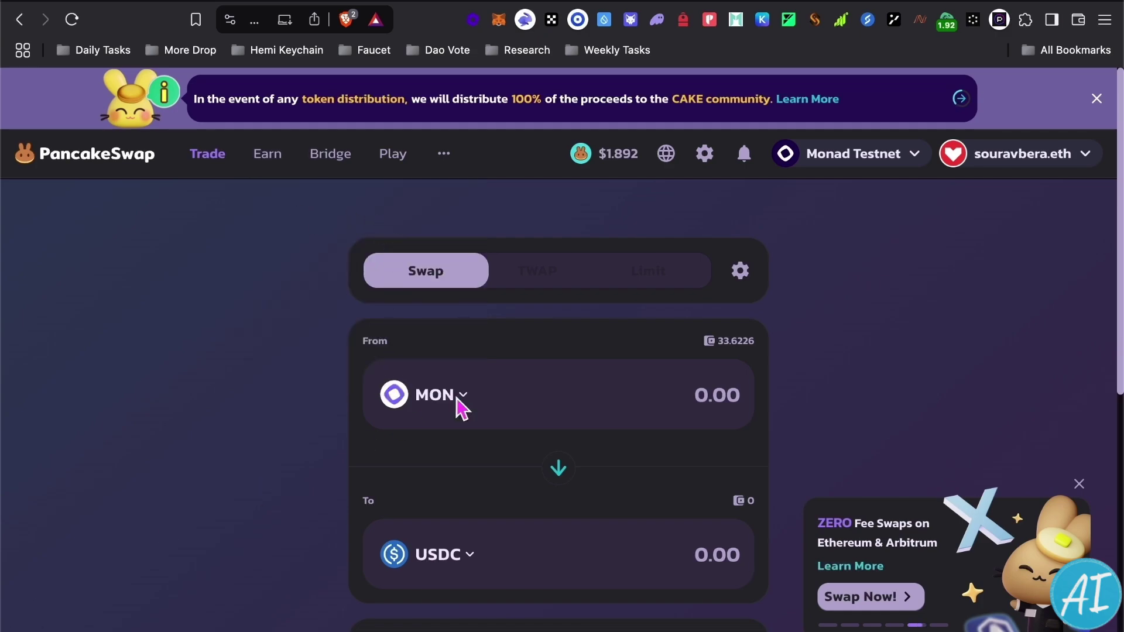
pyautogui.scroll(-4, 251, 502)
pyautogui.scroll(4, 389, 209)
pyautogui.scroll(-4, 251, 497)
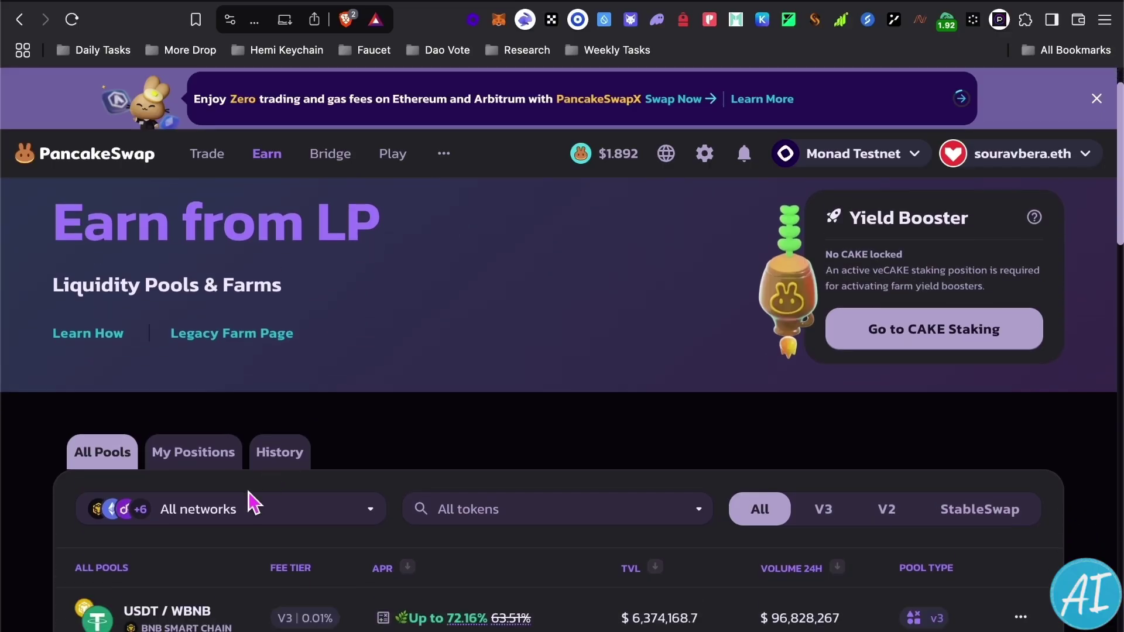
# Limit the PancakeSwap pool list to Monad Testnet by clearing the other networks, and check the filtered pools
pyautogui.click(198, 355)
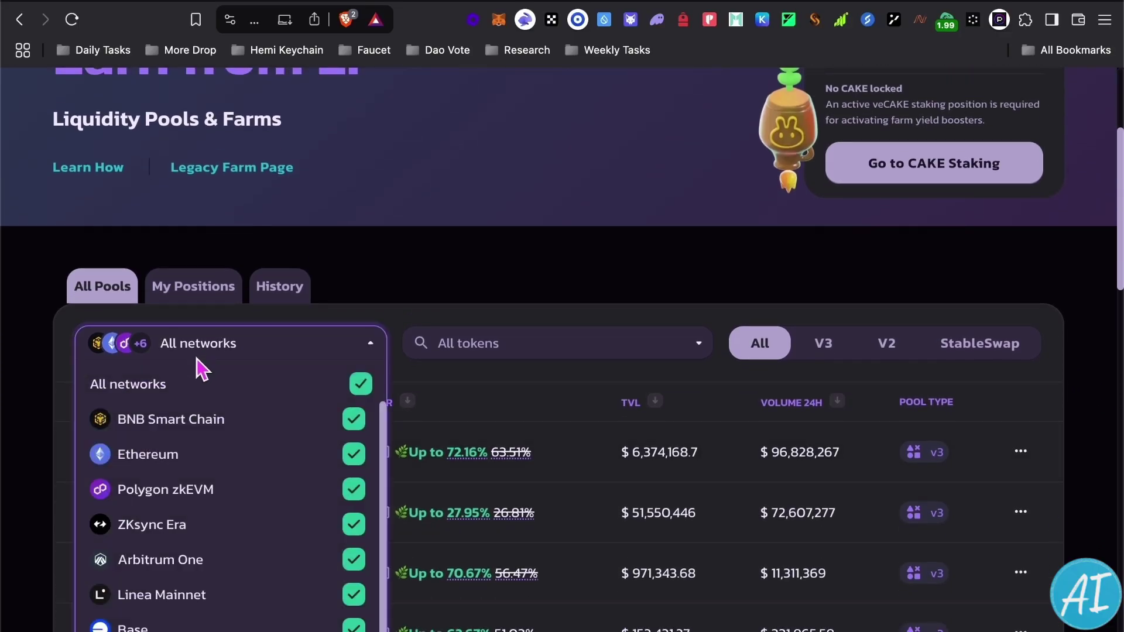
pyautogui.click(359, 391)
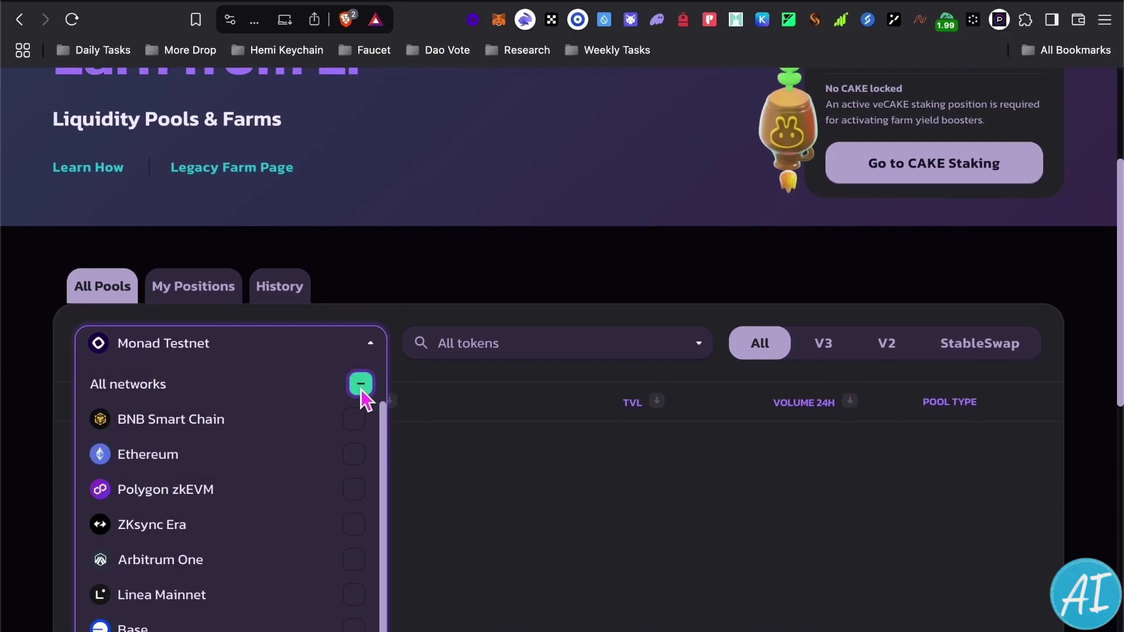
pyautogui.scroll(-2, 359, 407)
pyautogui.scroll(-2, 179, 509)
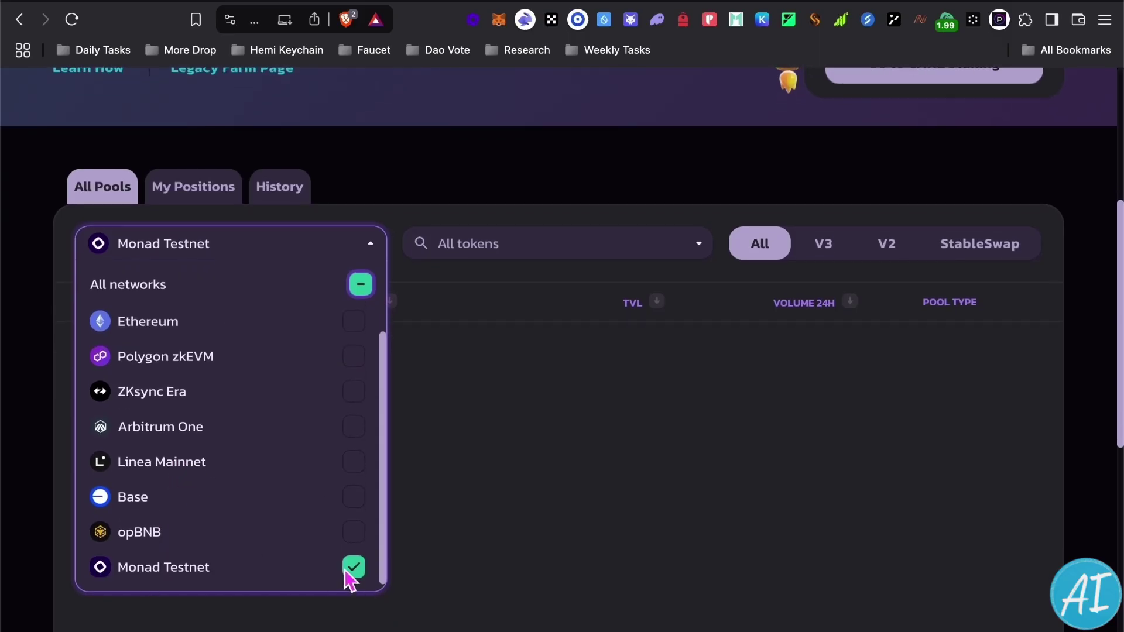
pyautogui.click(457, 527)
pyautogui.scroll(5, 392, 435)
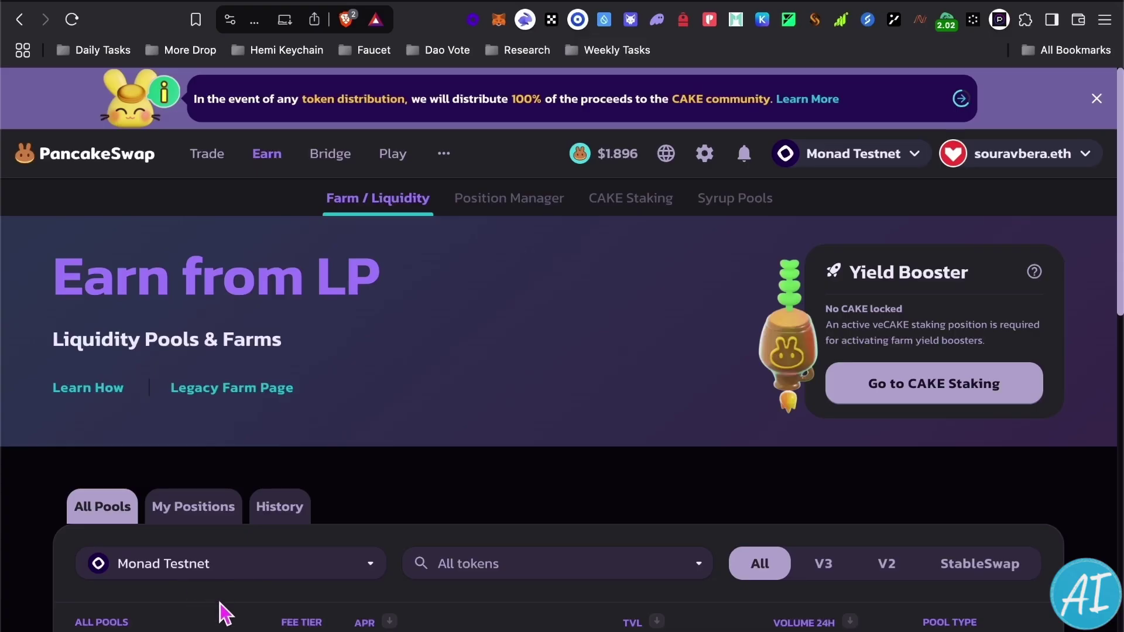
pyautogui.scroll(-3, 222, 609)
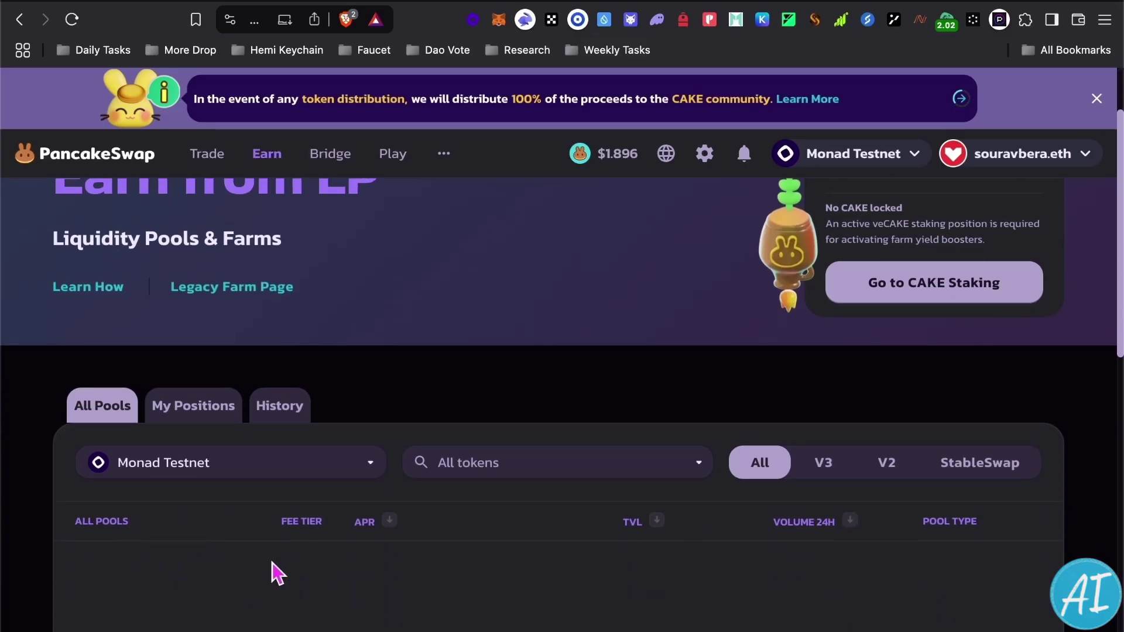
pyautogui.scroll(3, 281, 556)
# Return from the liquidity pools to PancakeSwap's swap form
pyautogui.moveTo(248, 163)
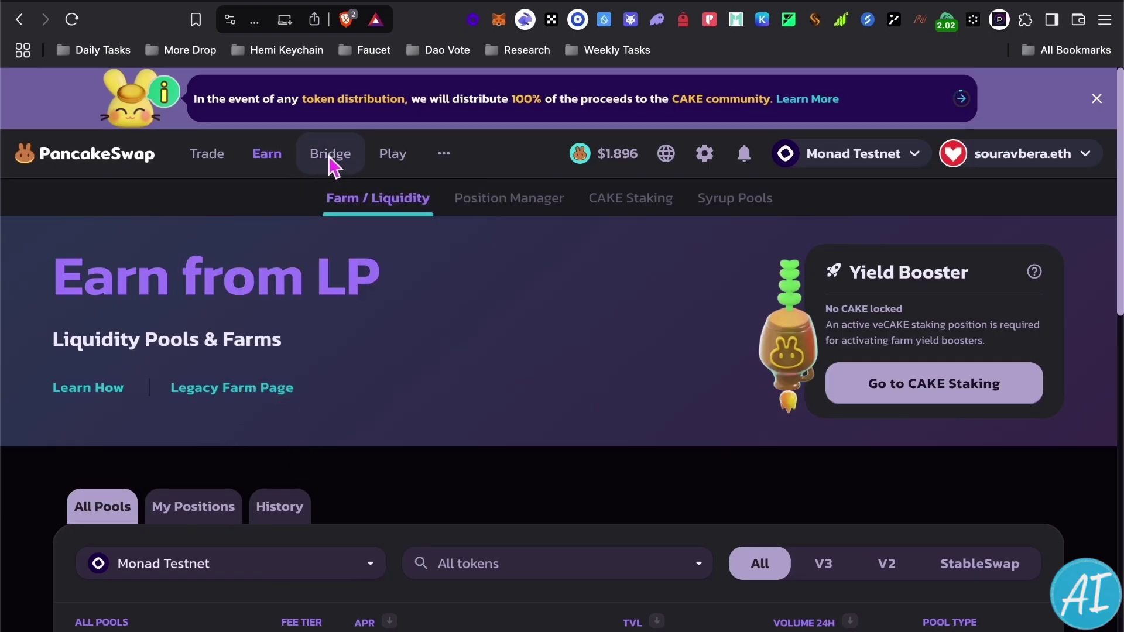
pyautogui.moveTo(209, 168)
pyautogui.click(229, 193)
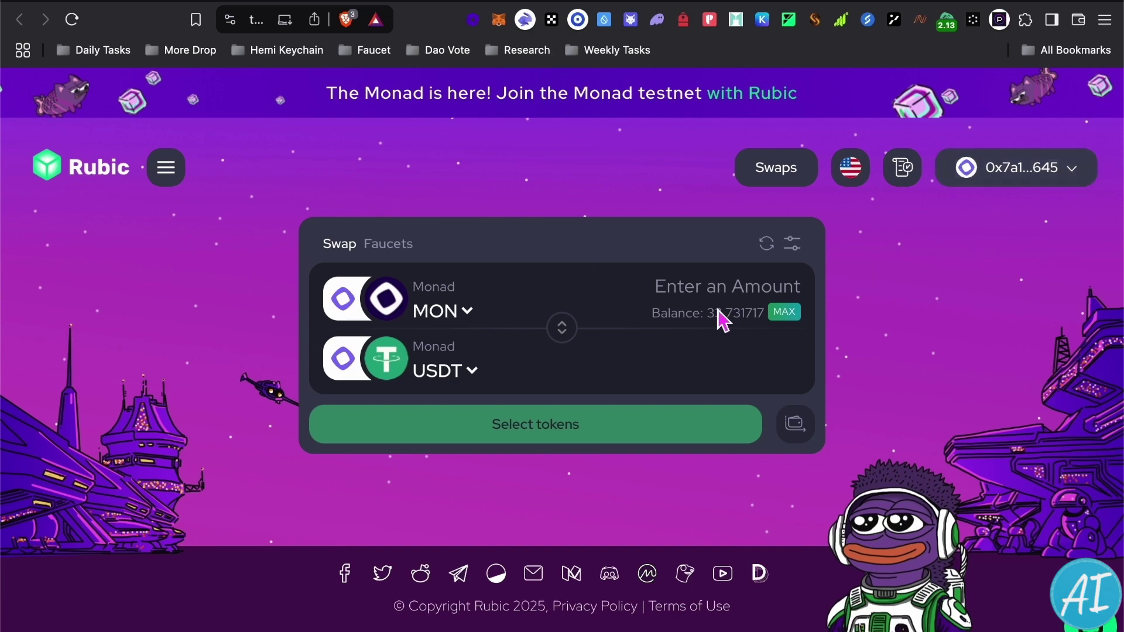
# On the Rubic site, select MON as the token to pay and USDT as the token to receive on Monad
pyautogui.click(440, 327)
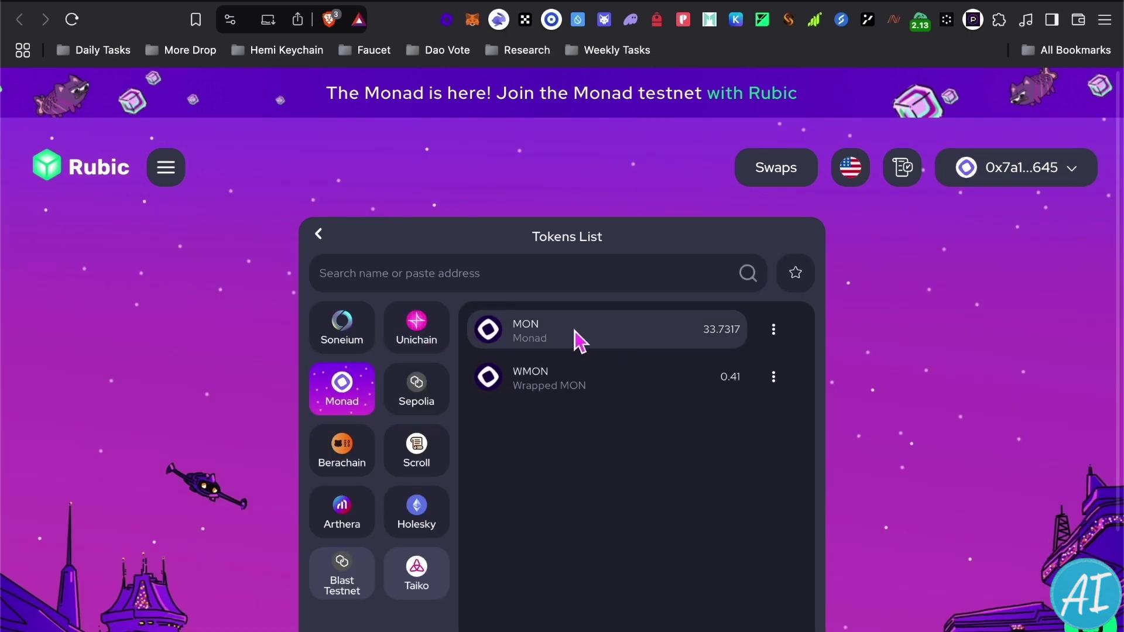
pyautogui.click(595, 331)
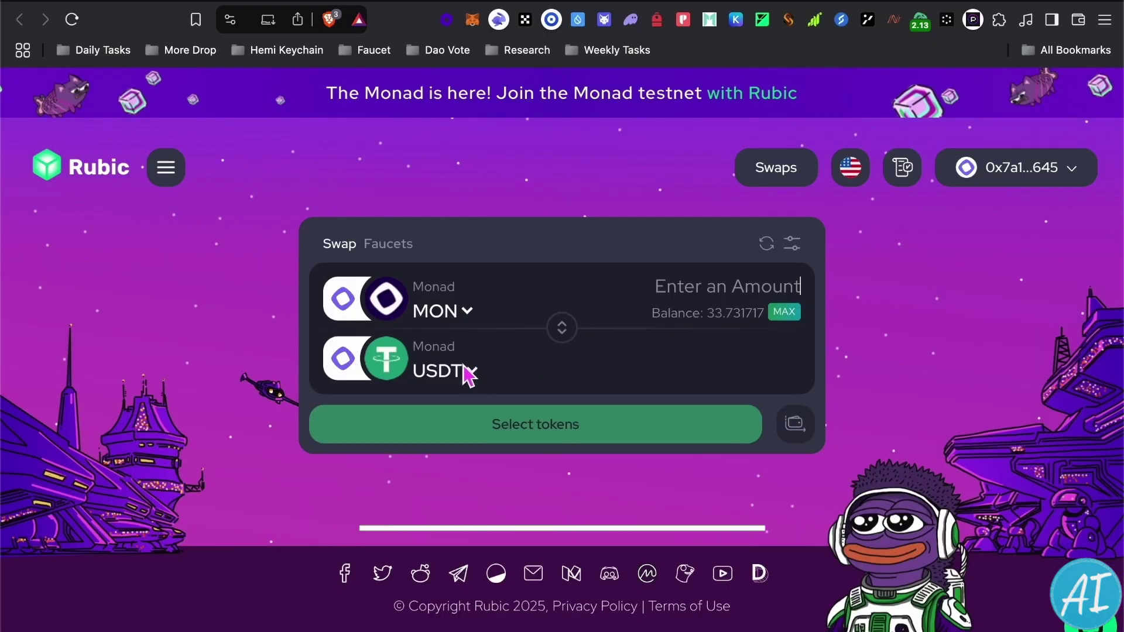
pyautogui.click(467, 371)
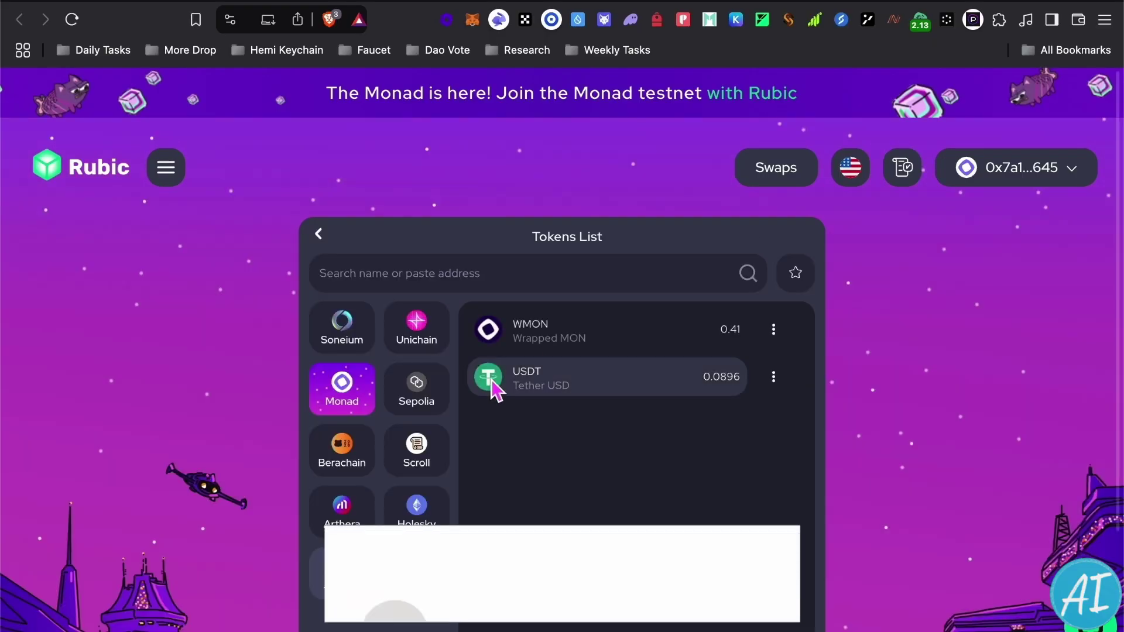
pyautogui.click(571, 375)
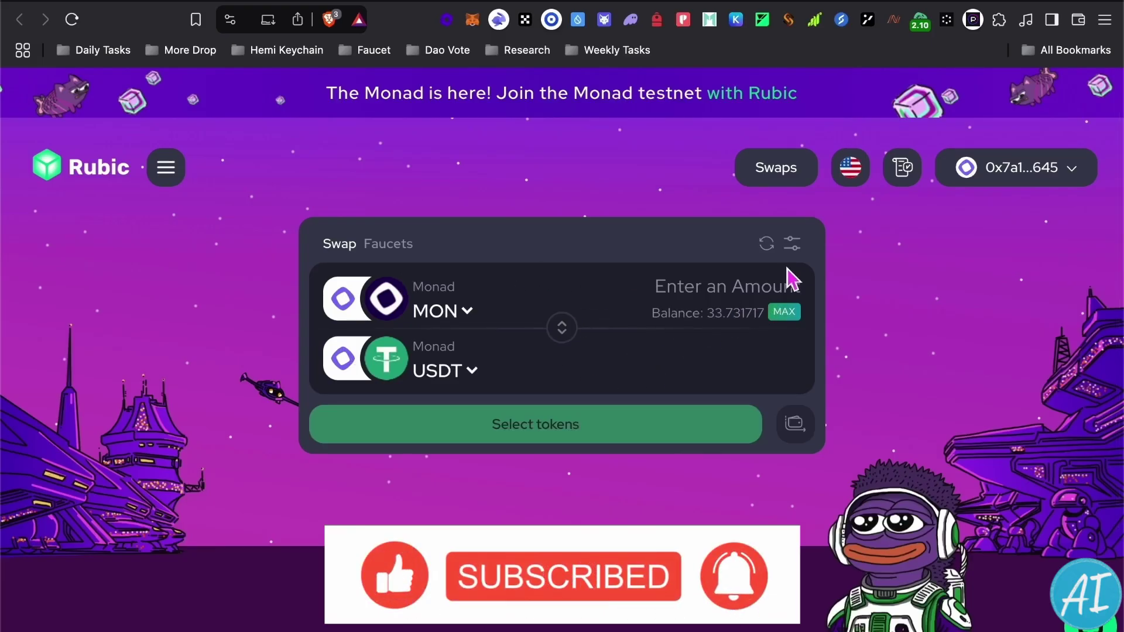
pyautogui.click(181, 174)
pyautogui.click(183, 174)
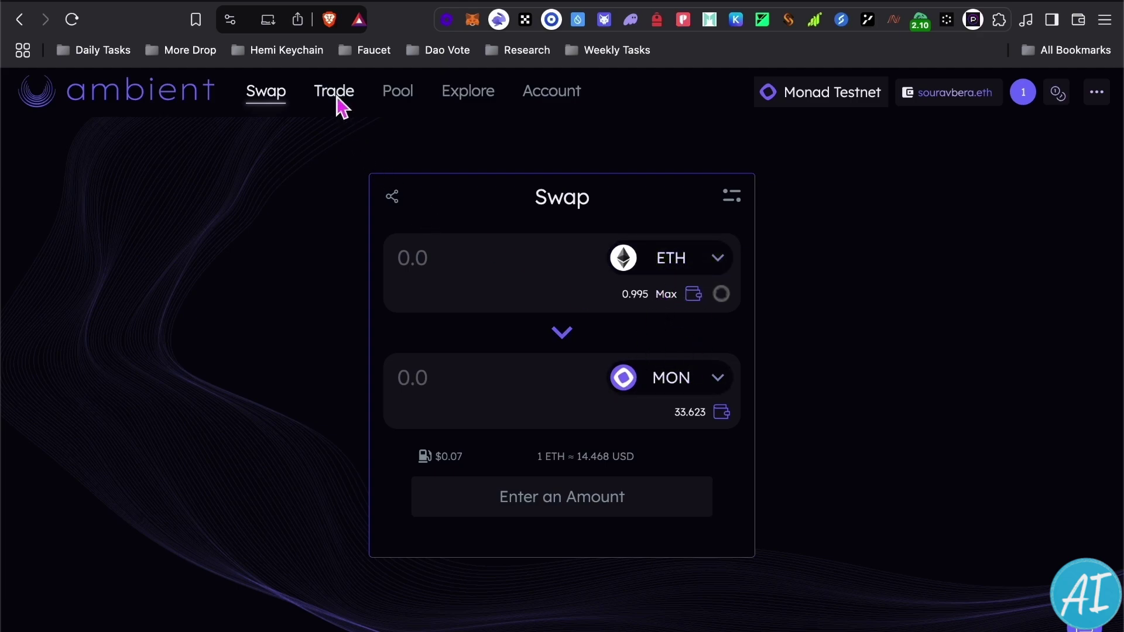
# On Ambient's pool page, pair USDC with MON, enter 0.5 USDC and review the liquidity range options
pyautogui.click(400, 104)
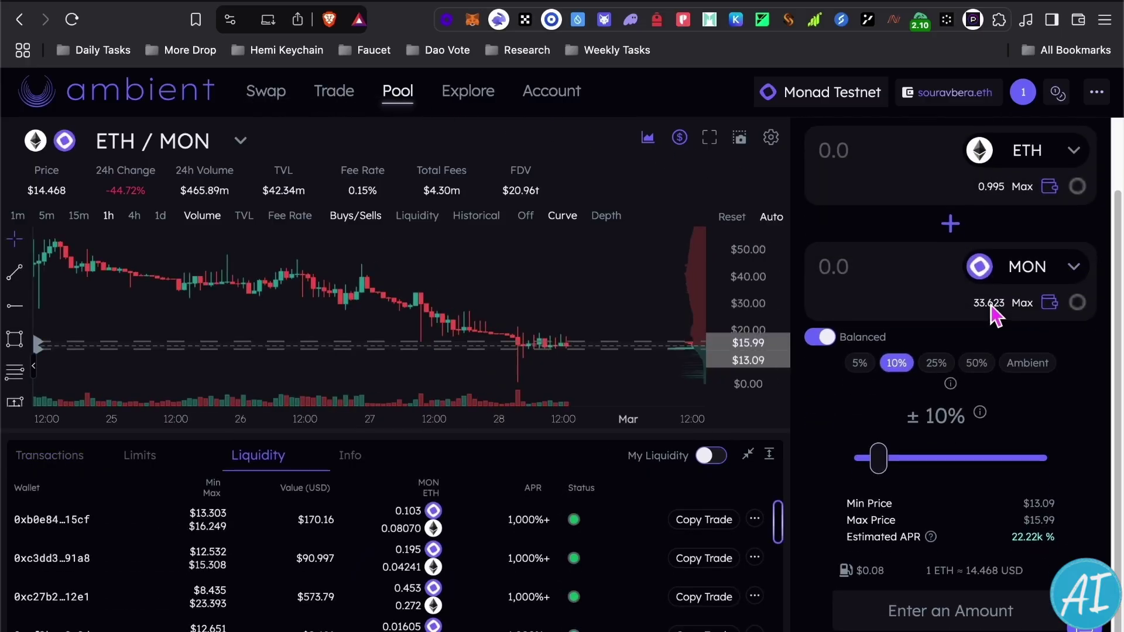
pyautogui.scroll(3, 984, 299)
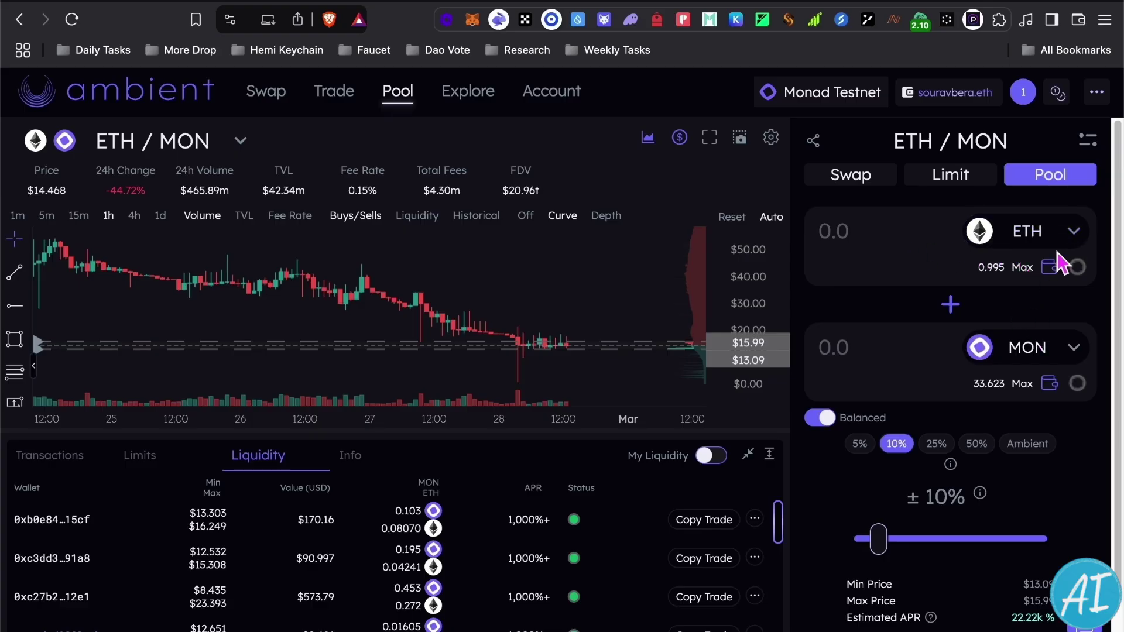
pyautogui.click(1071, 240)
pyautogui.click(666, 436)
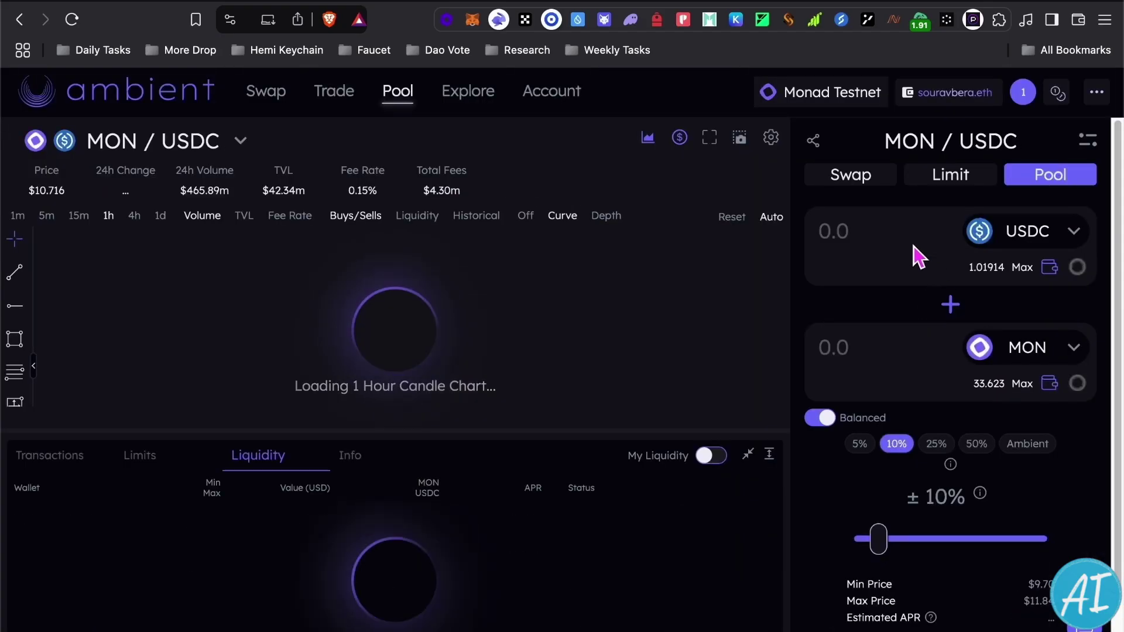
pyautogui.write('0.5')
pyautogui.scroll(-1, 974, 389)
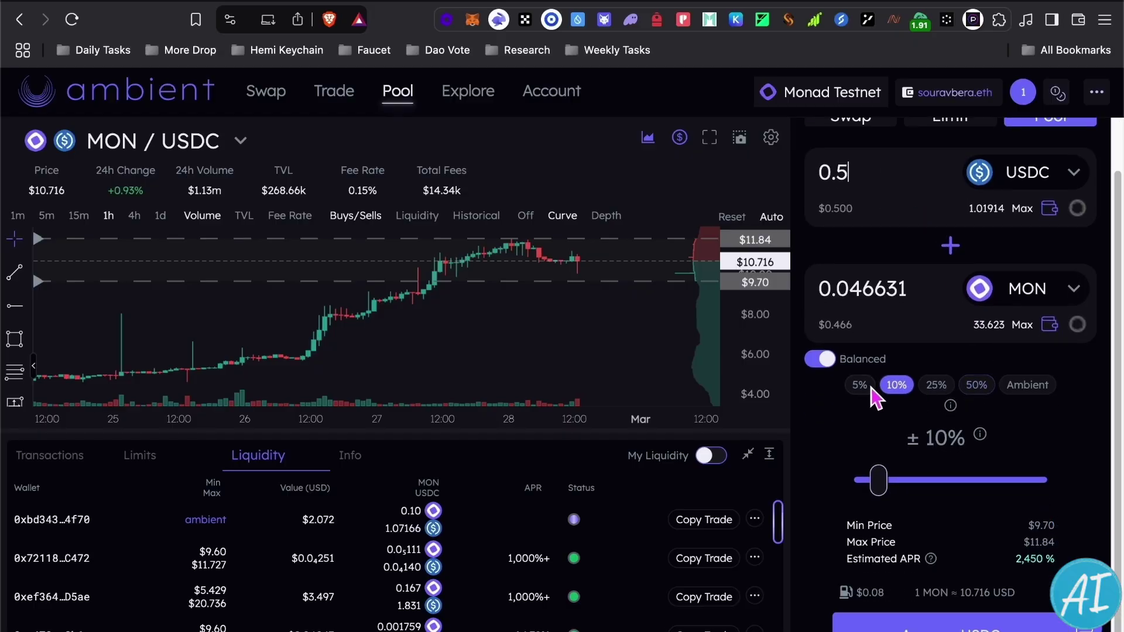
pyautogui.scroll(-1, 926, 445)
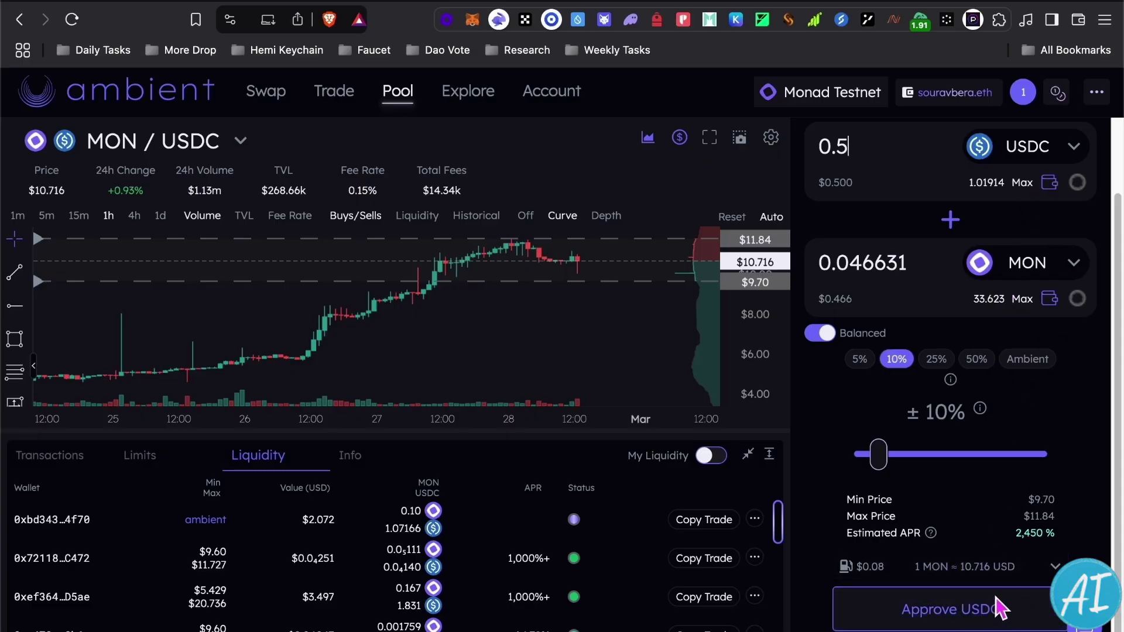
pyautogui.scroll(1, 1003, 582)
pyautogui.scroll(-1, 1024, 328)
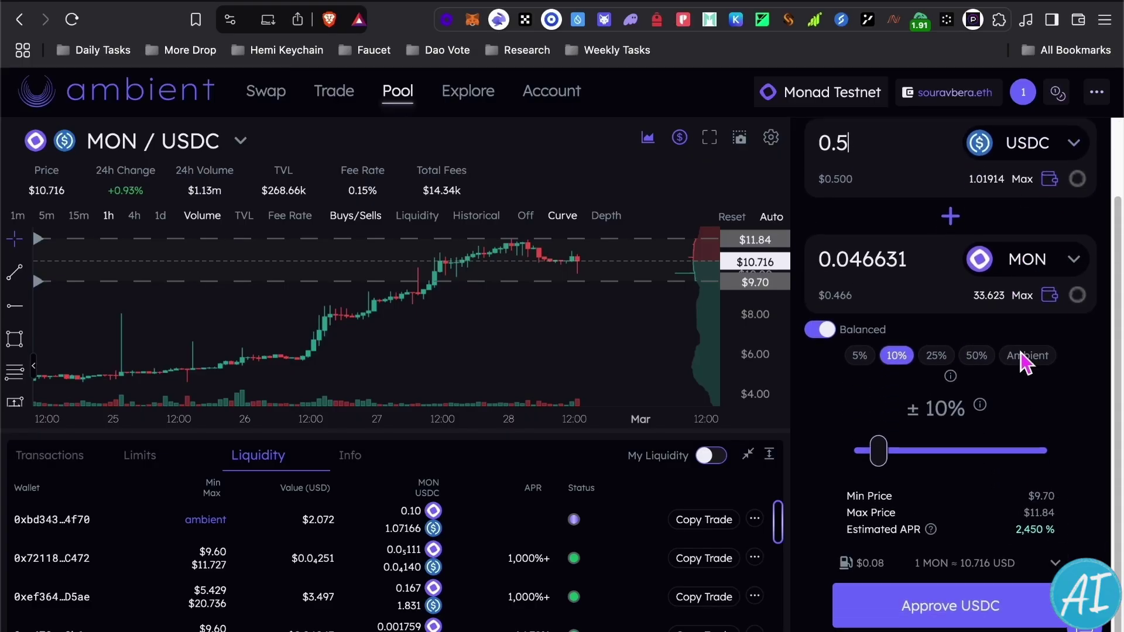
pyautogui.scroll(1, 972, 430)
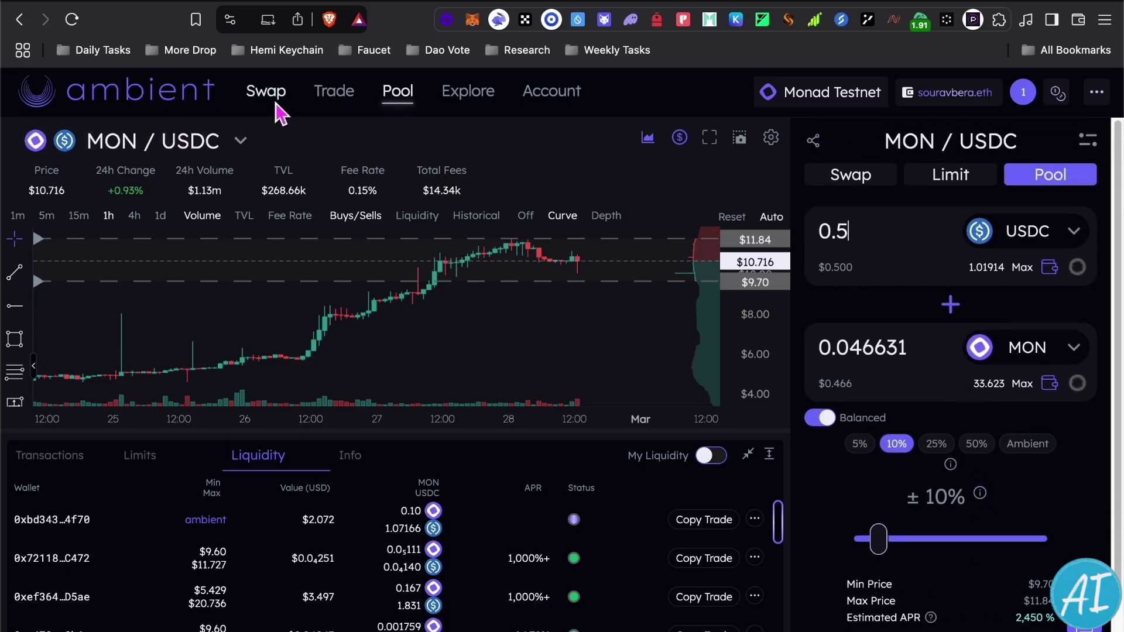
# Leave Ambient's pool page for its swap form with 0.5 USDC to MON
pyautogui.click(275, 94)
pyautogui.click(389, 97)
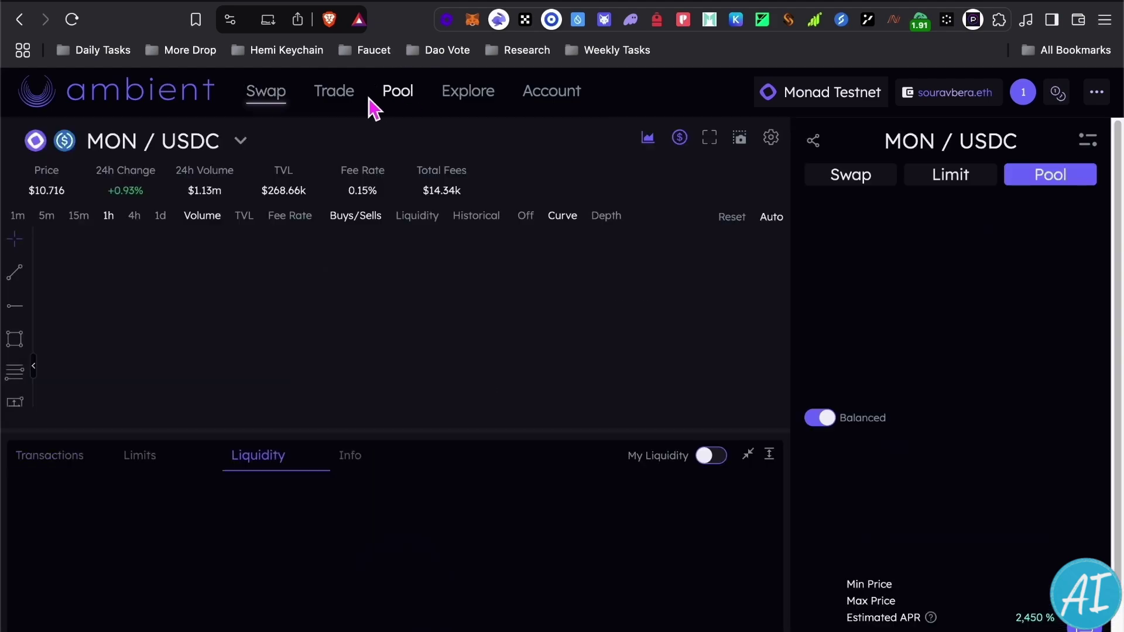
pyautogui.click(279, 95)
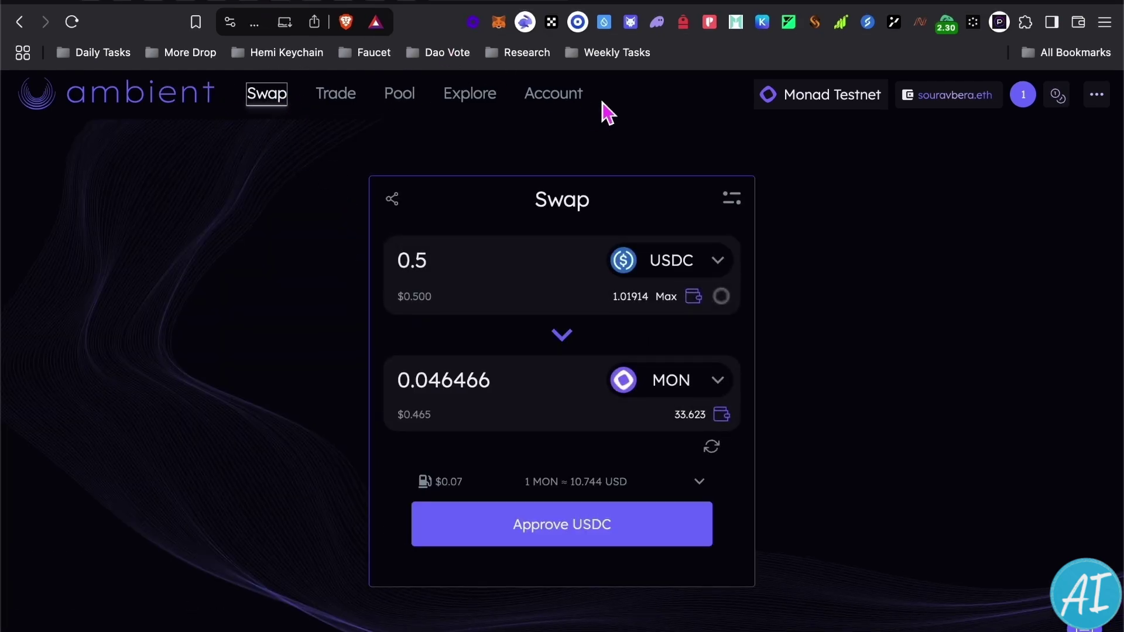
# Switch to the Azaar site, check its network choice and set the swap form to sell azWBTC for MON
pyautogui.click(635, 7)
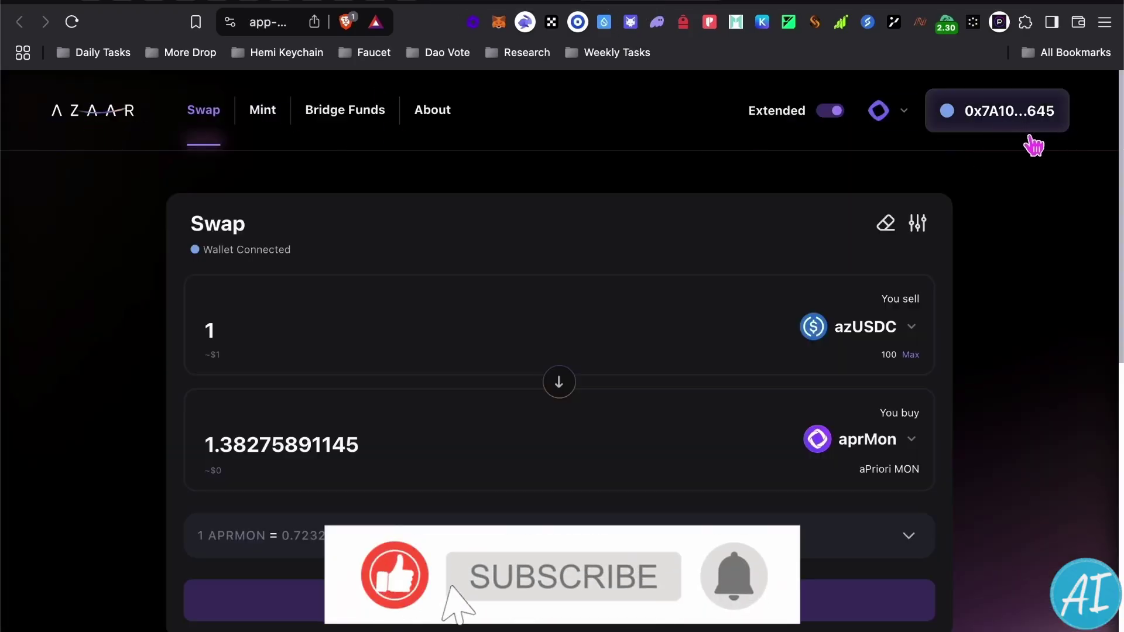
pyautogui.click(879, 110)
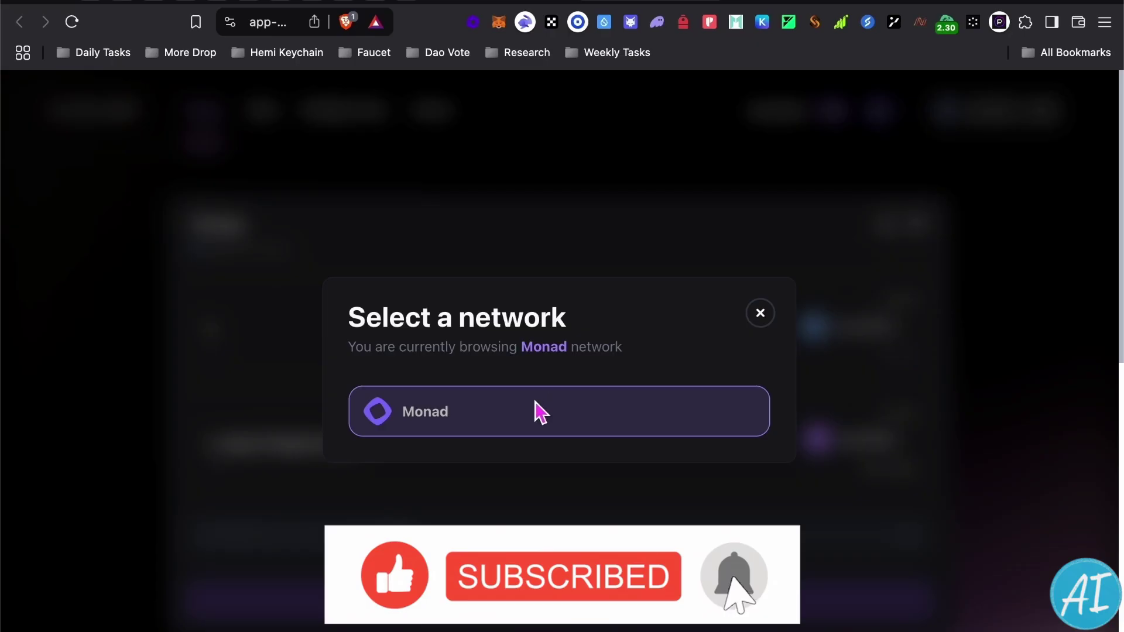
pyautogui.click(762, 322)
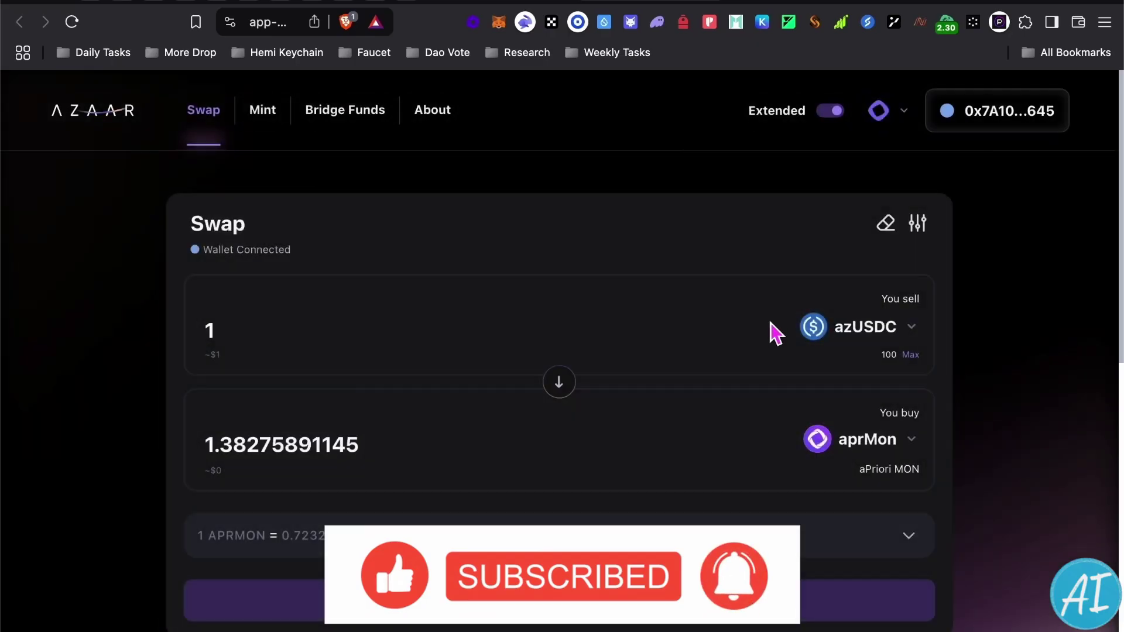
pyautogui.scroll(-1, 612, 390)
pyautogui.click(897, 309)
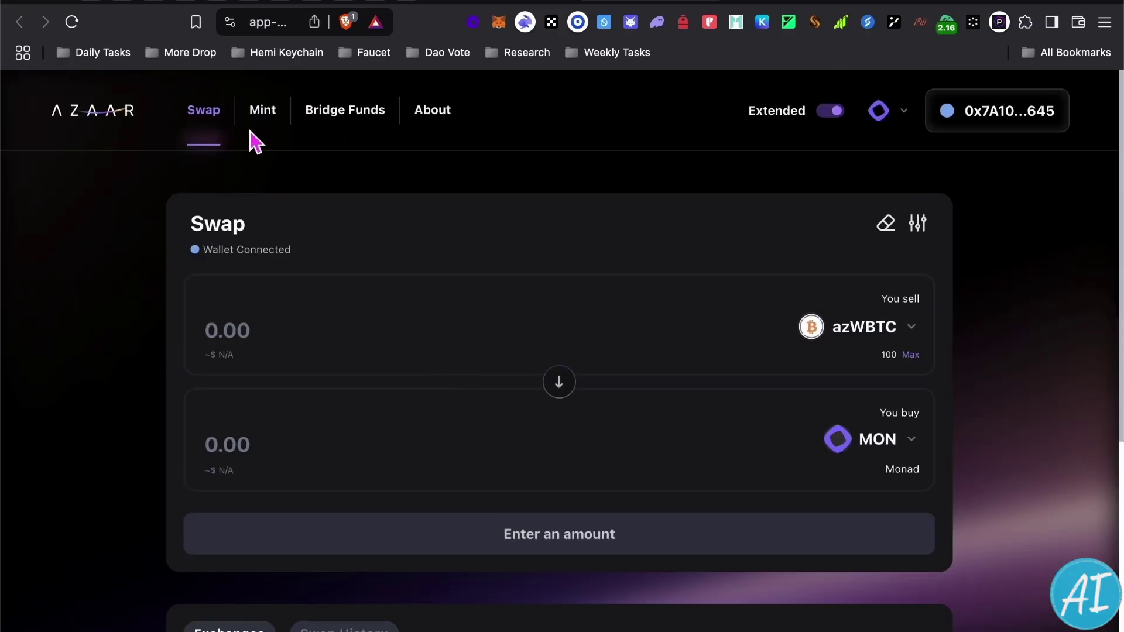
# Open Azaar's mint page, review the mintable tokens and mint 100 azUSDC
pyautogui.click(264, 111)
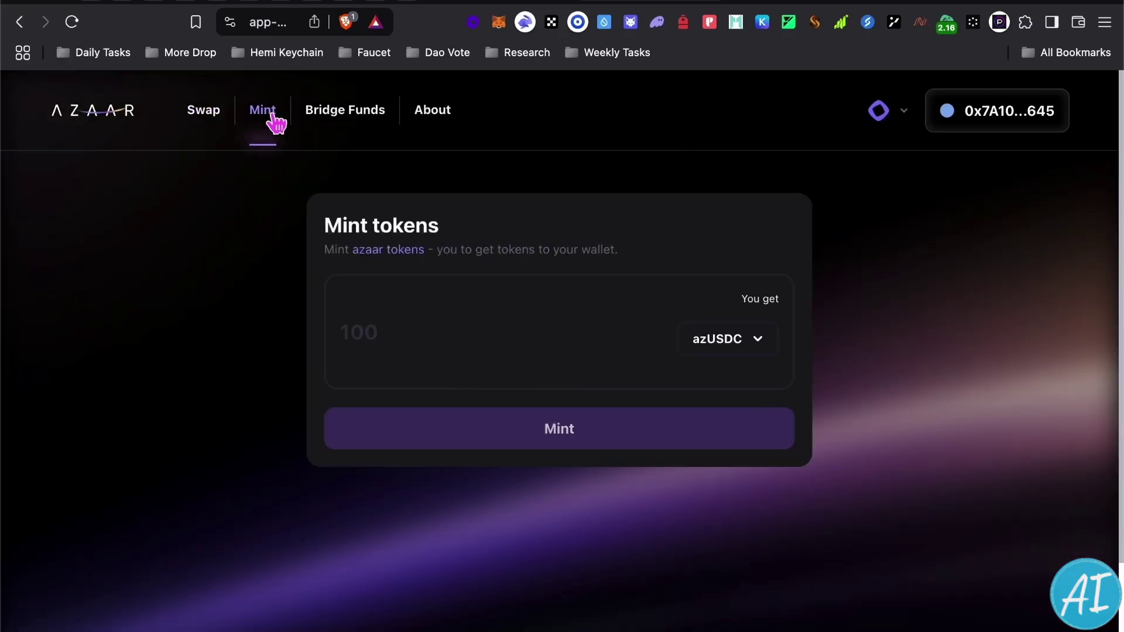
pyautogui.click(729, 352)
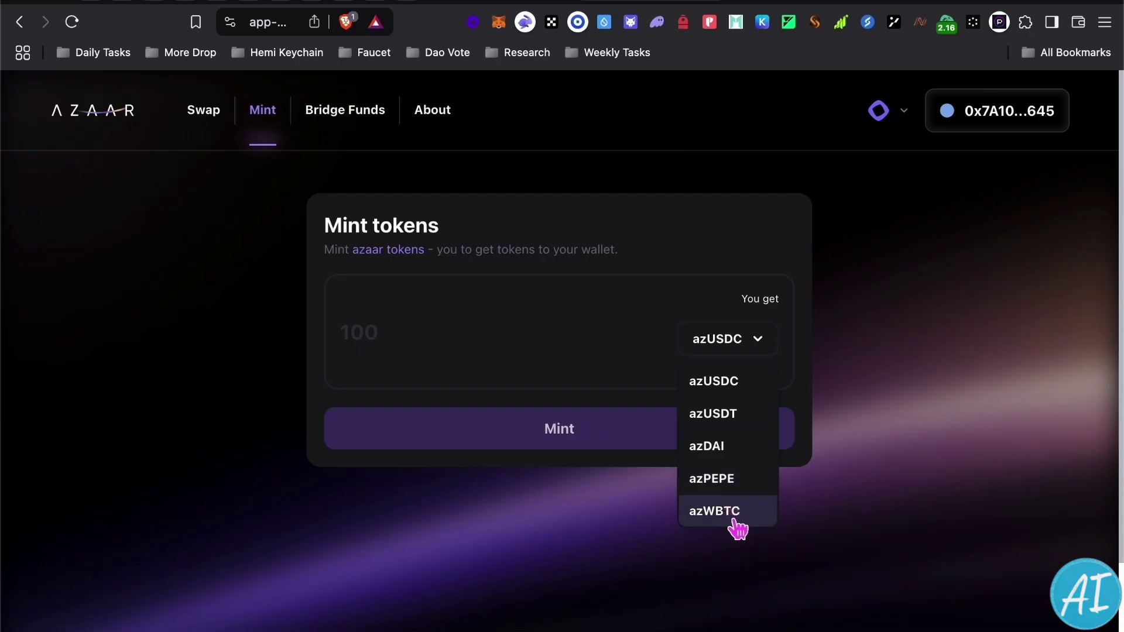
pyautogui.click(741, 344)
pyautogui.click(740, 345)
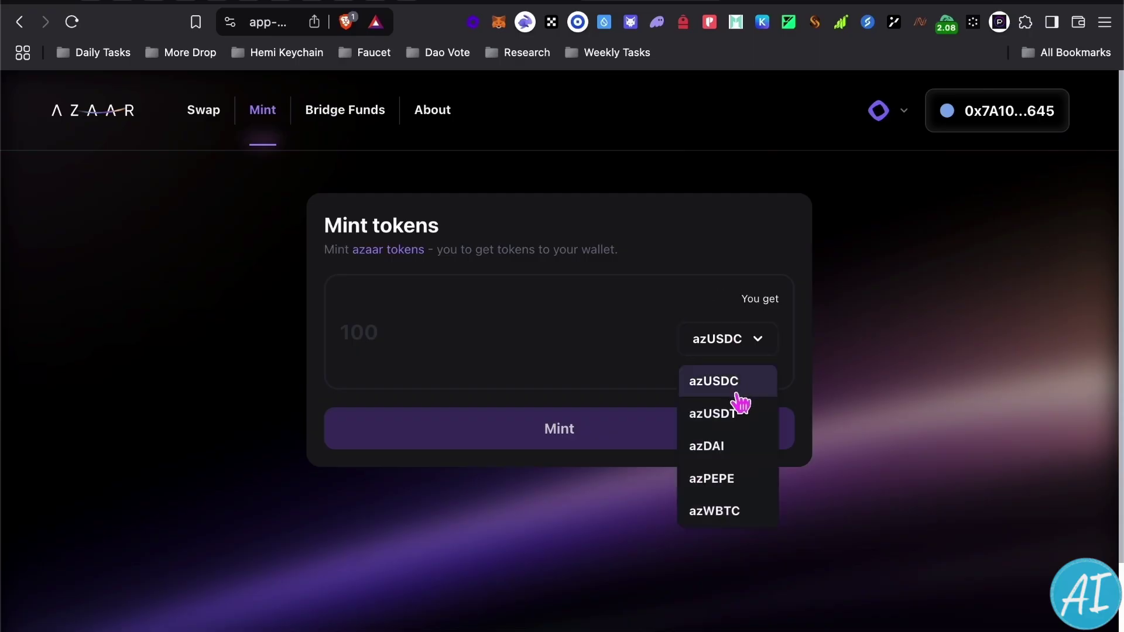
pyautogui.click(645, 444)
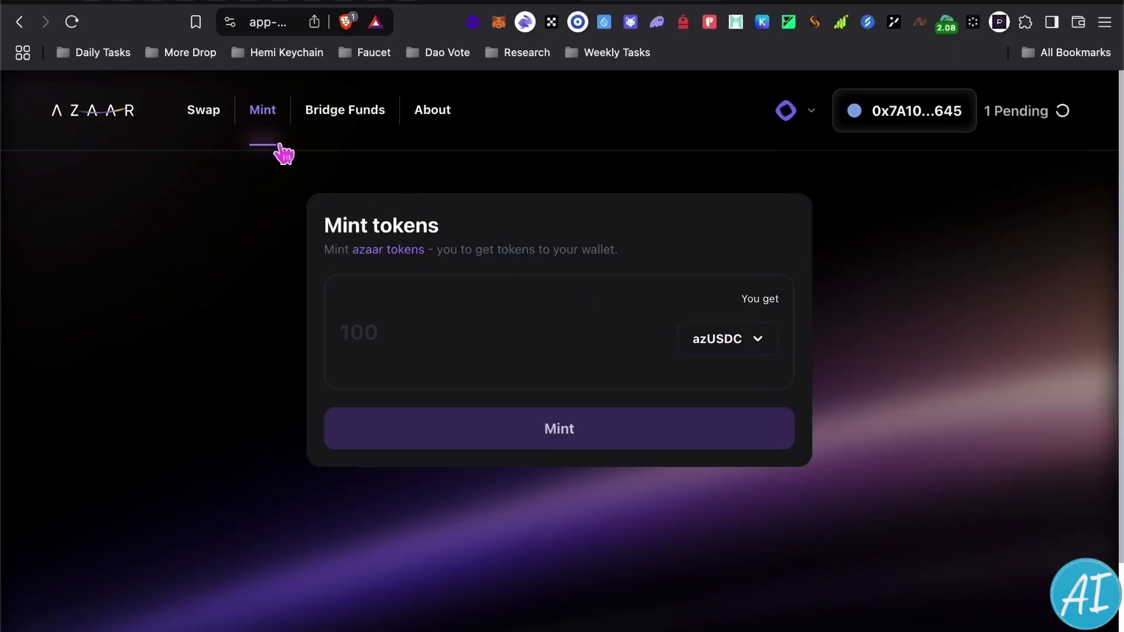
# Return to Azaar's swap page and set the form to sell 1 azUSDC for aprMon
pyautogui.click(219, 125)
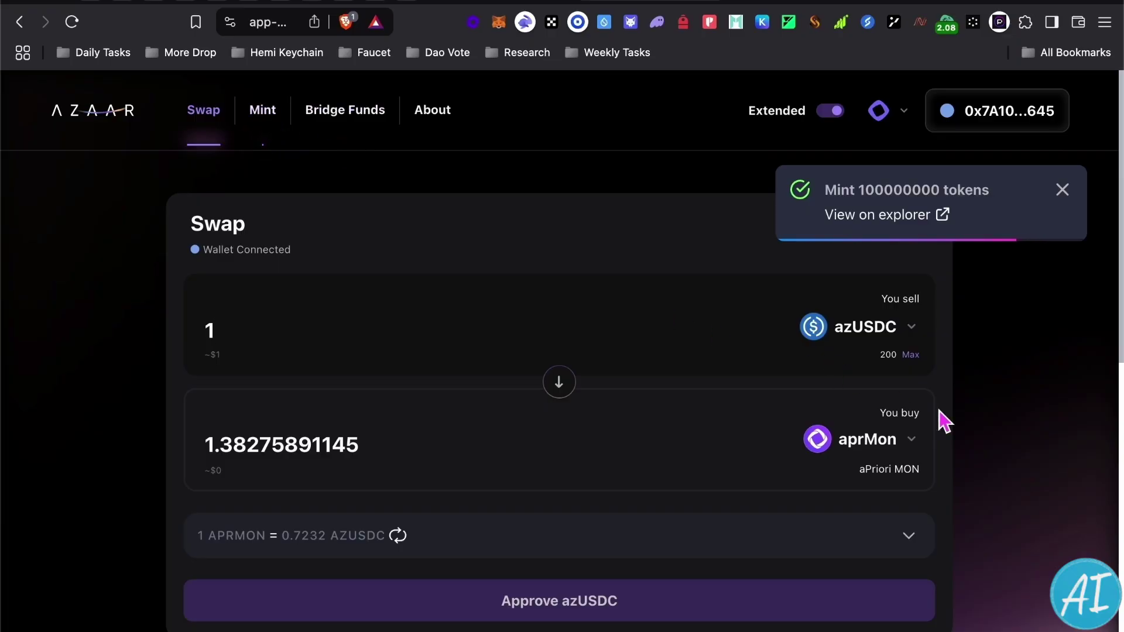
pyautogui.click(418, 323)
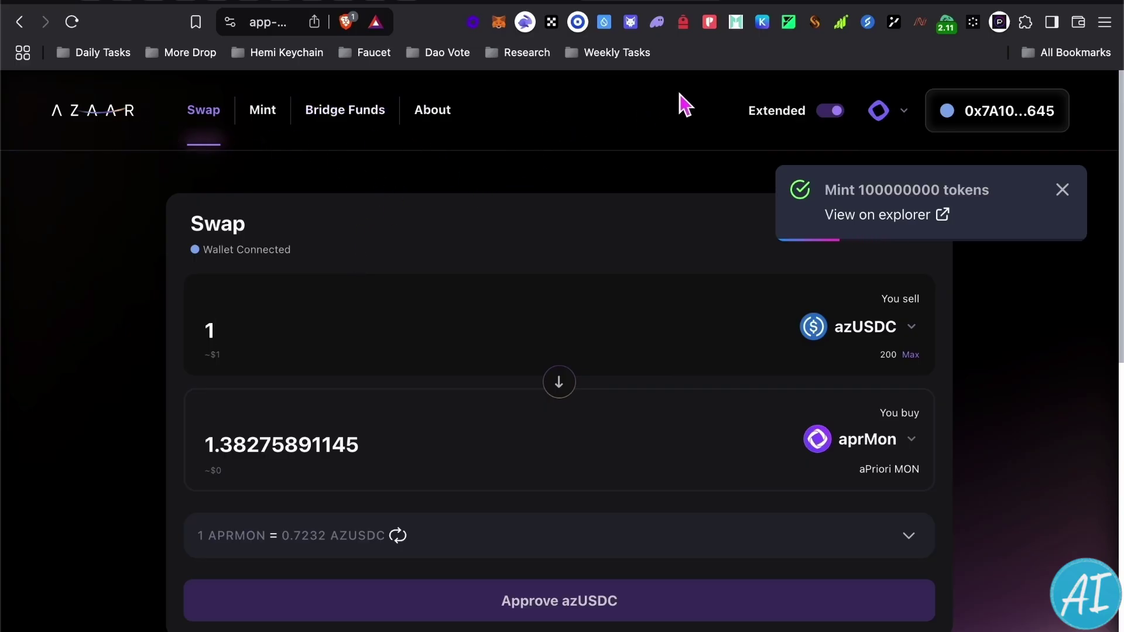
# Switch to the orange-themed Monad testnet swap site and review the tokens available to pay with, choosing SALMONAD for the swap to MON
pyautogui.click(787, 2)
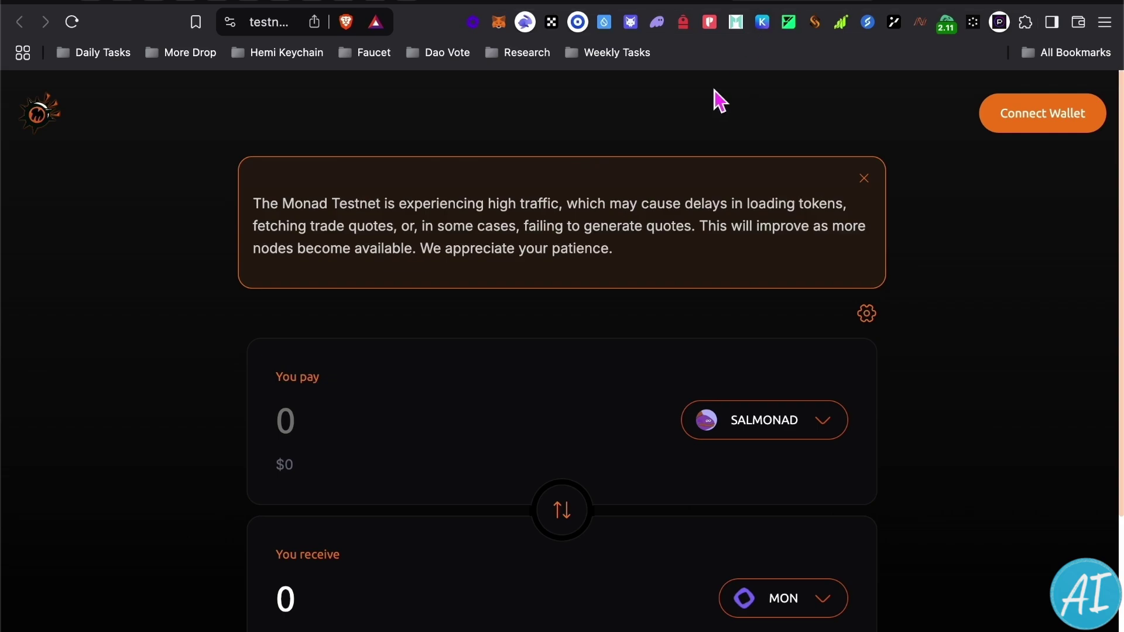
pyautogui.click(1047, 125)
pyautogui.scroll(-5, 861, 410)
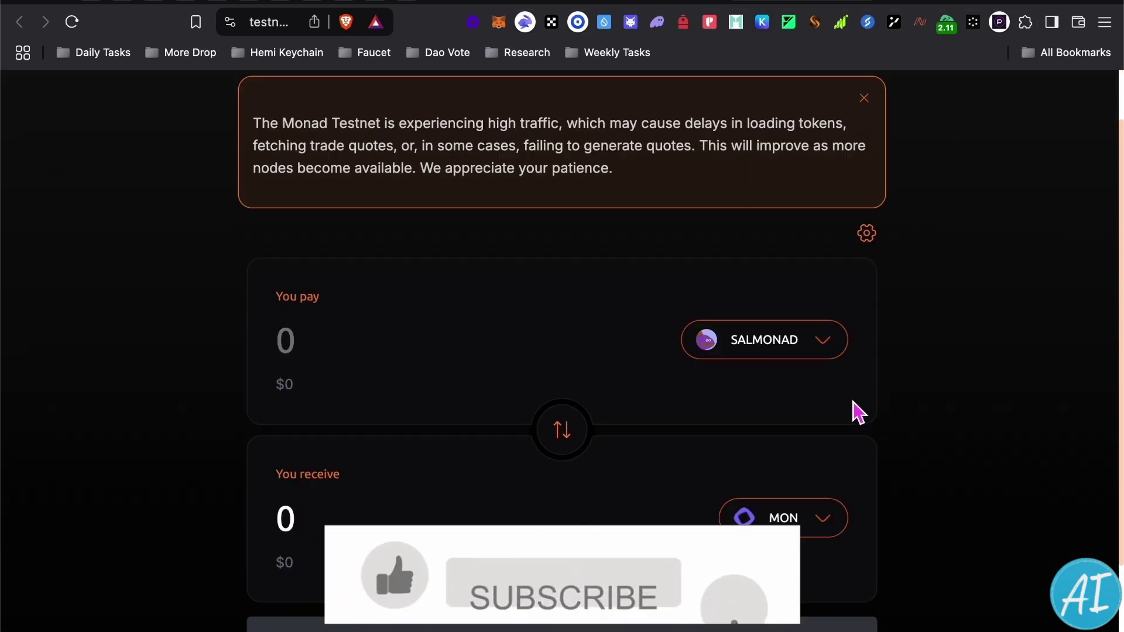
pyautogui.click(787, 222)
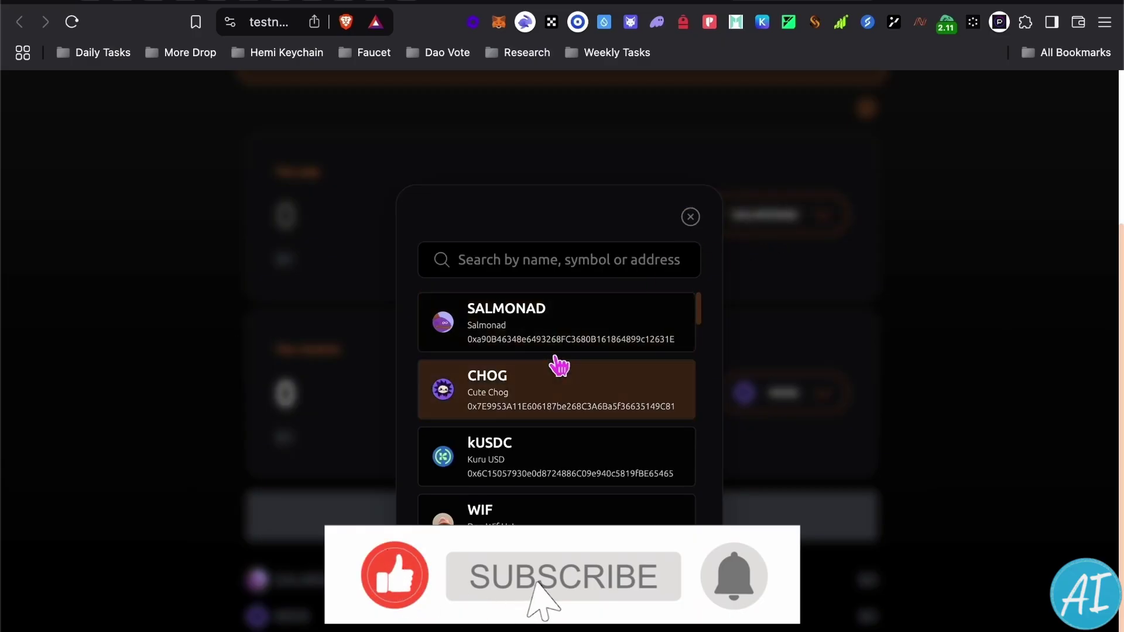
pyautogui.scroll(-2, 554, 350)
pyautogui.scroll(2, 560, 384)
pyautogui.click(588, 324)
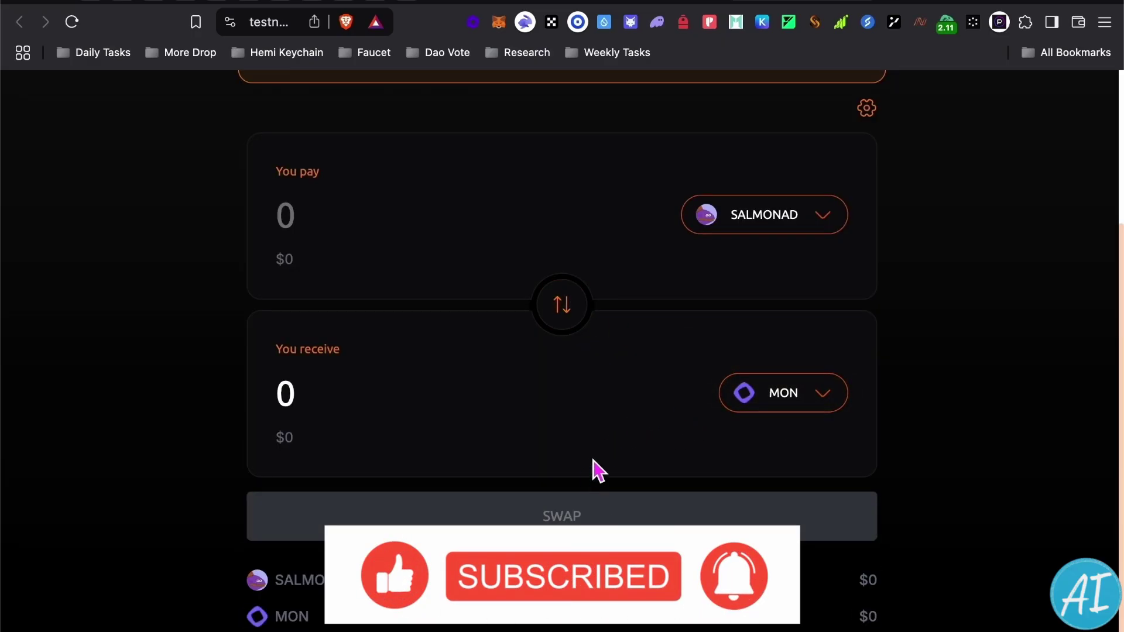
pyautogui.scroll(3, 595, 469)
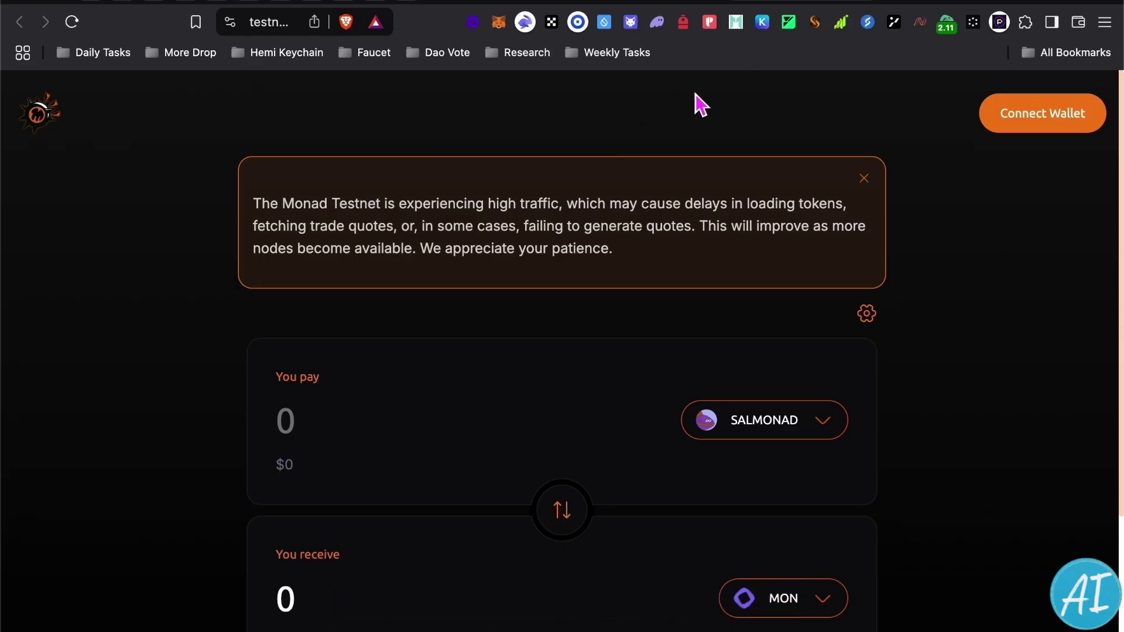
pyautogui.scroll(-3, 534, 356)
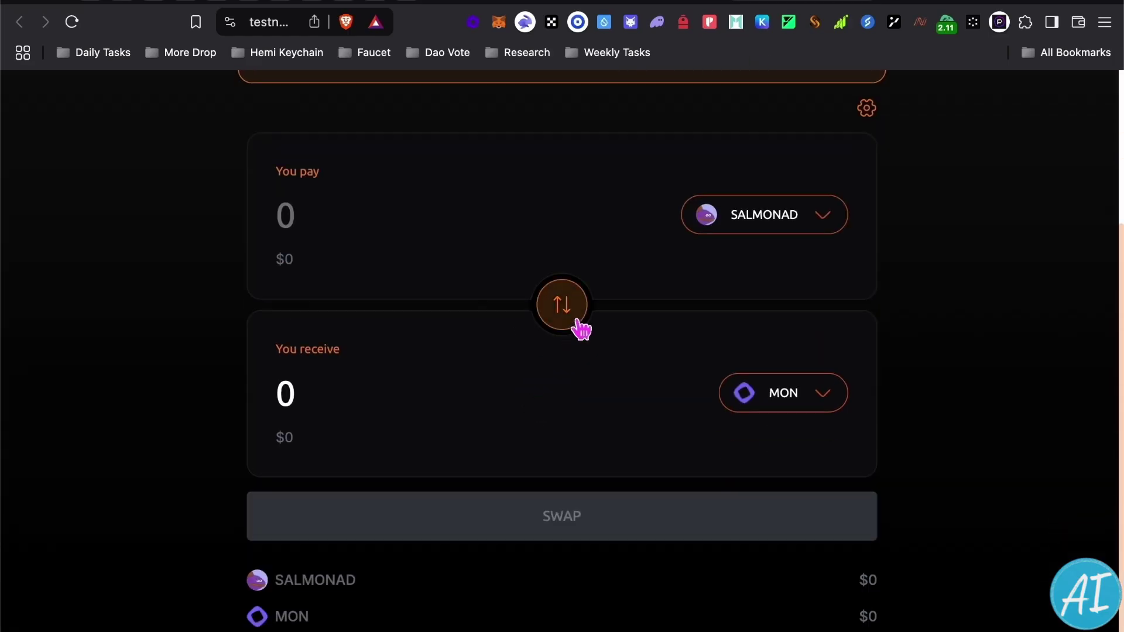
pyautogui.scroll(3, 570, 328)
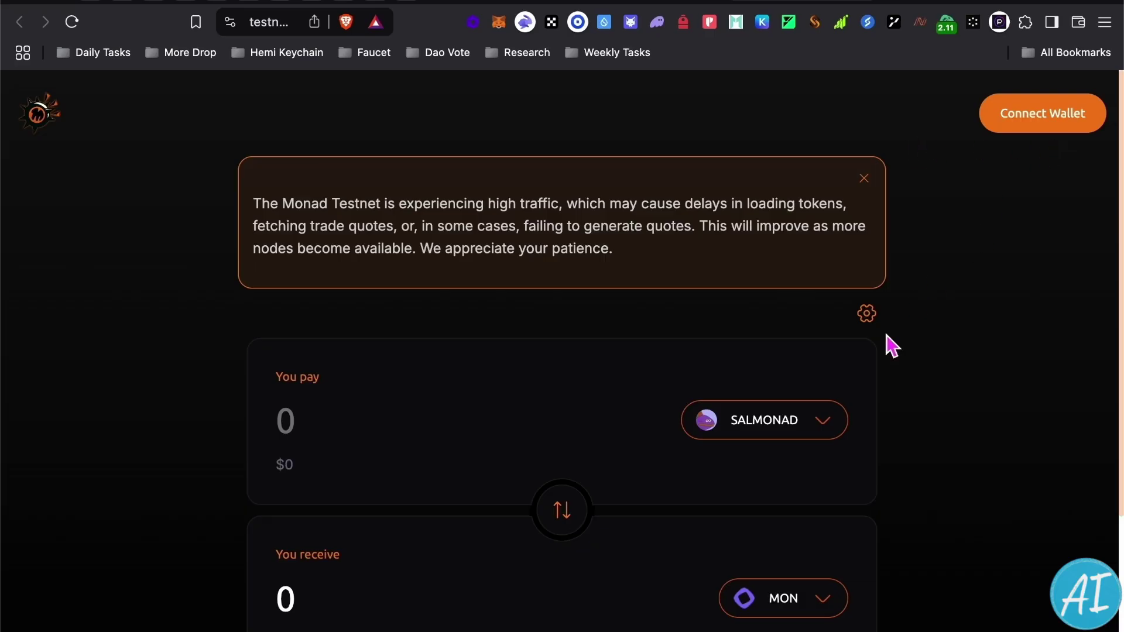
pyautogui.scroll(-2, 783, 432)
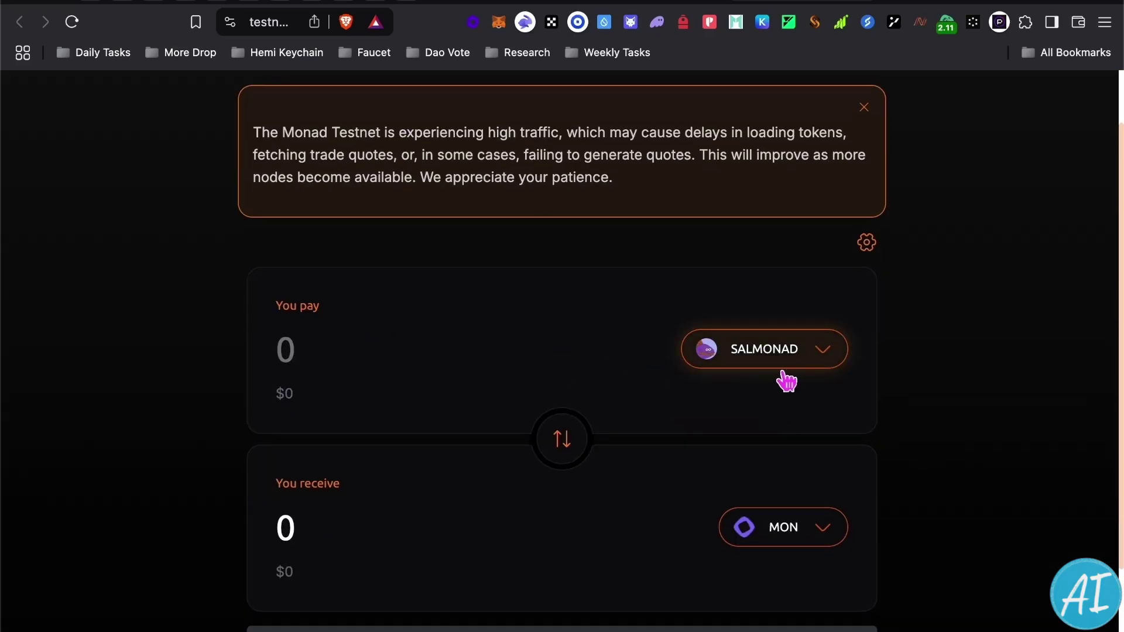
pyautogui.scroll(-1, 637, 359)
pyautogui.scroll(-2, 637, 360)
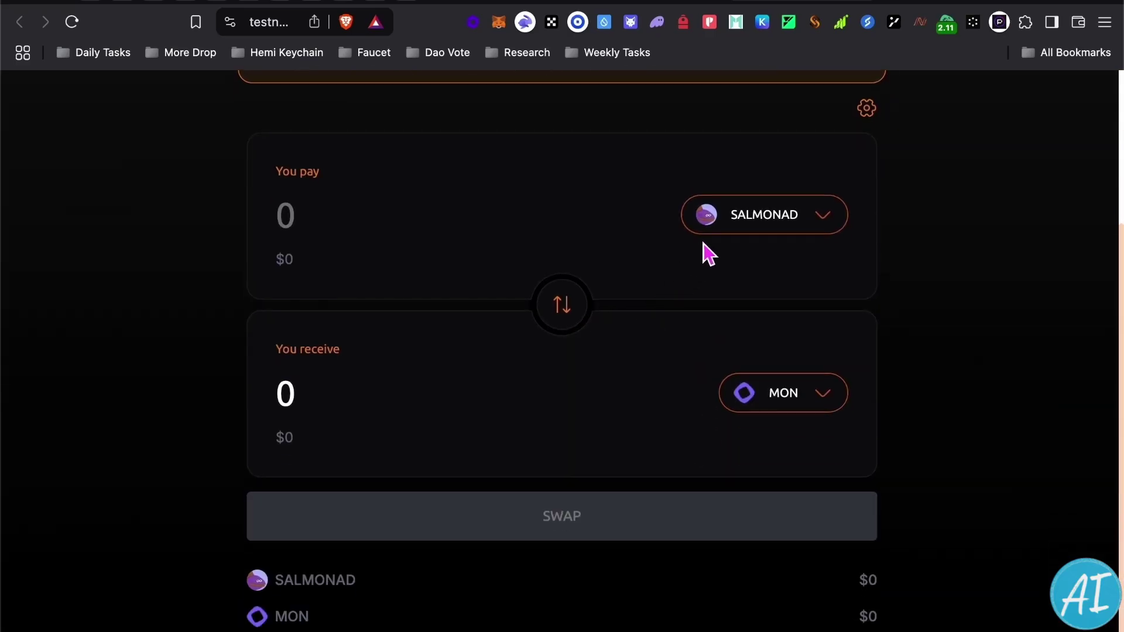
pyautogui.scroll(4, 697, 253)
# Switch to the Monorail site and choose CHOG as the token to receive for MON
pyautogui.click(930, 2)
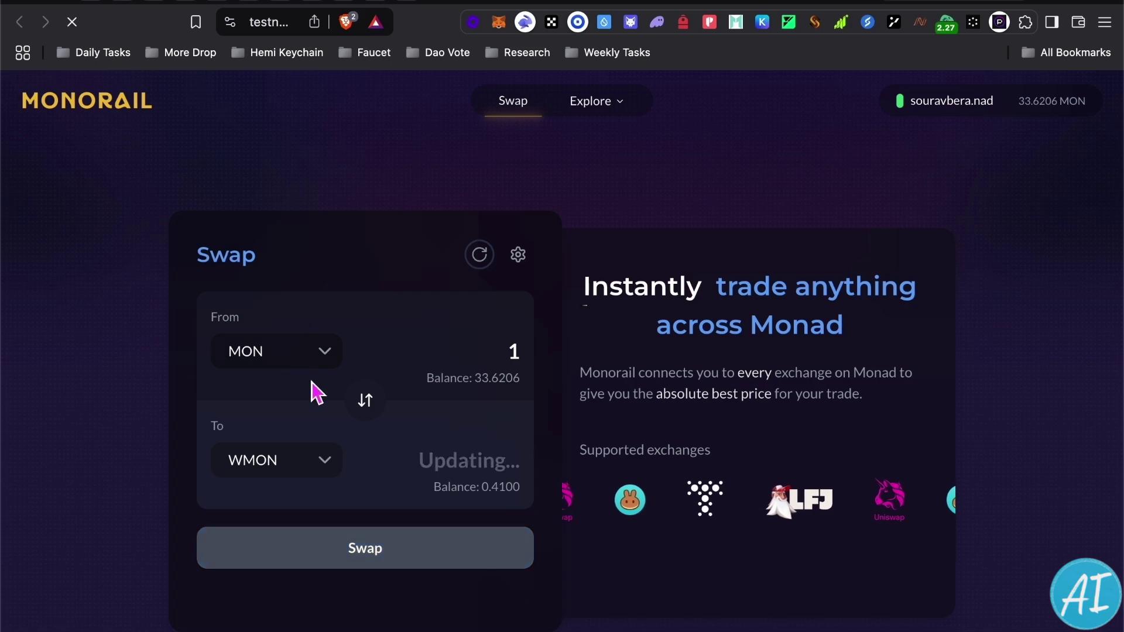
pyautogui.click(286, 470)
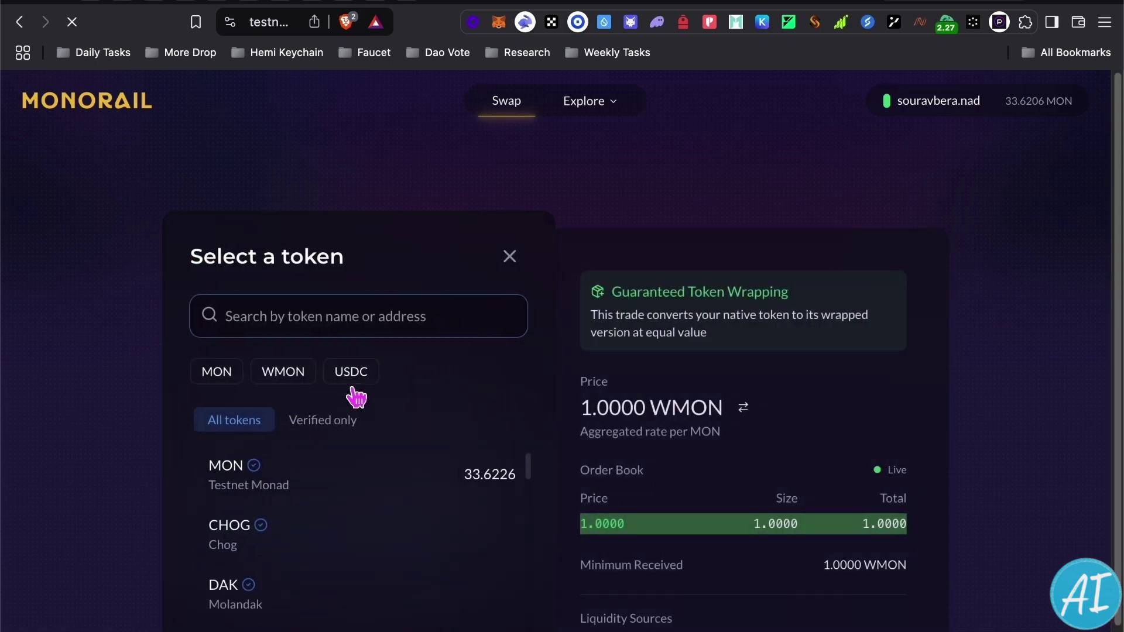
pyautogui.scroll(-1, 357, 509)
pyautogui.click(350, 511)
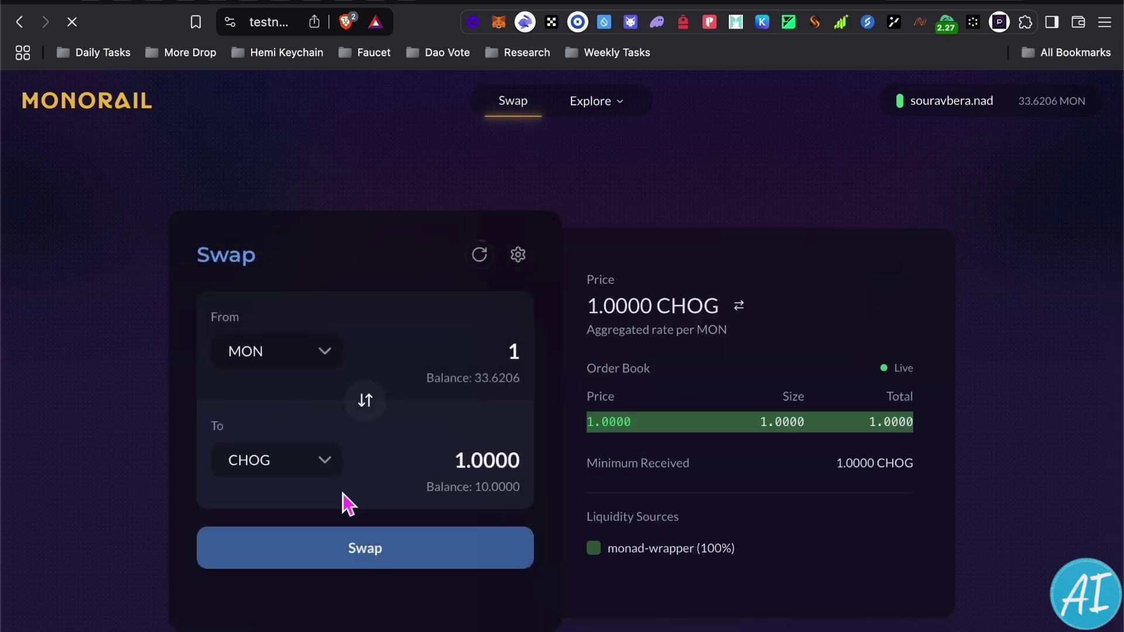